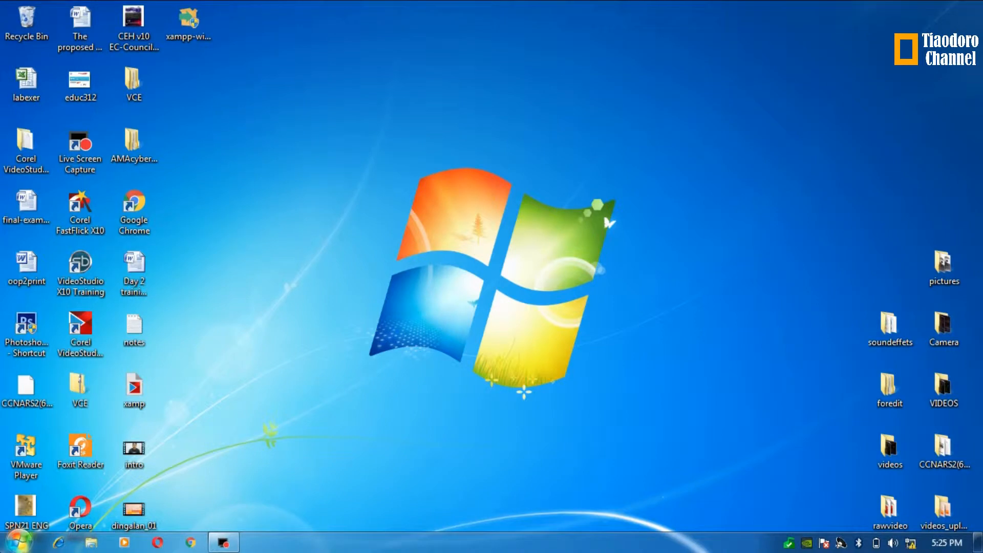
# Step: Open the Windows 7 Start menu
pyautogui.click(17, 536)
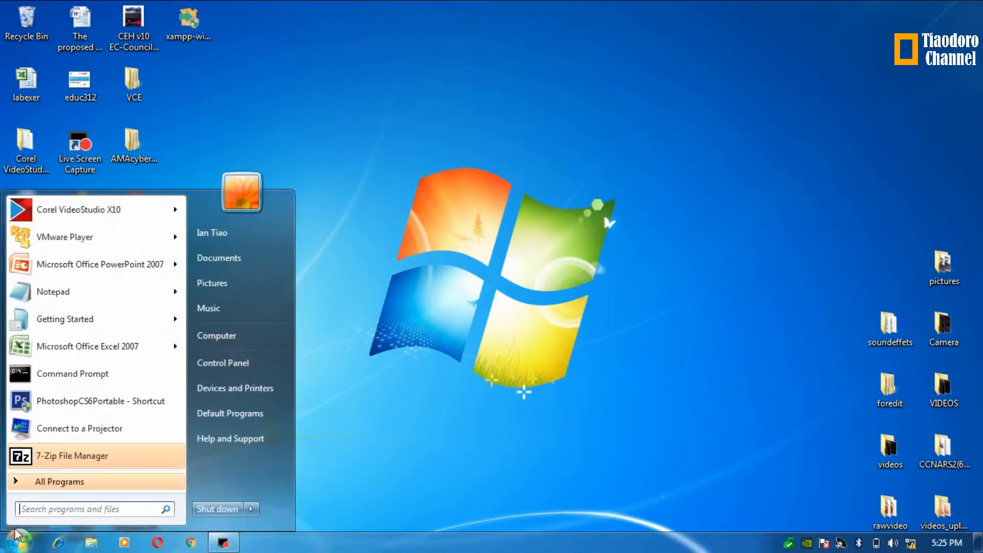
# Step: View the Computer's System properties, confirming 64-bit Windows 7 Professional, then close the window
pyautogui.rightClick(253, 334)
pyautogui.click(305, 457)
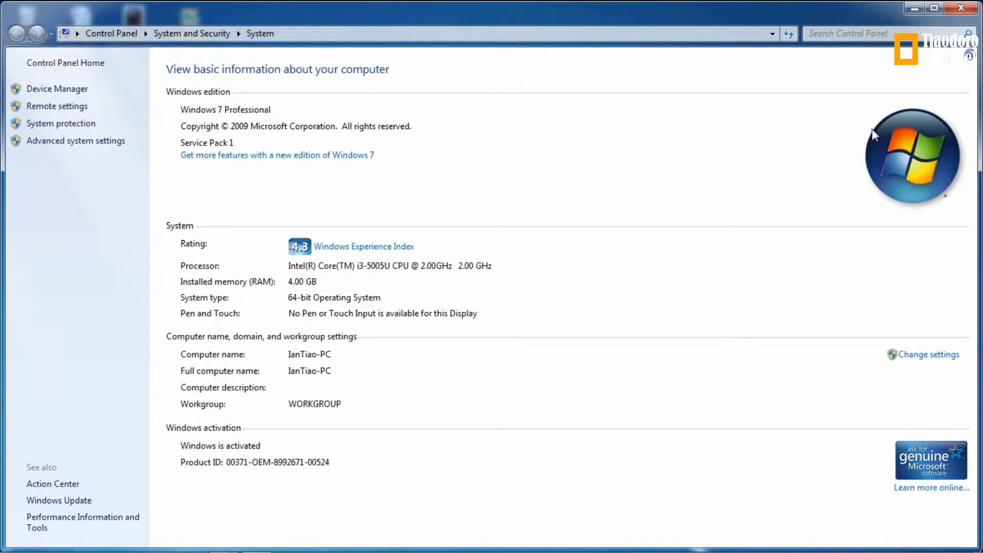
pyautogui.click(961, 7)
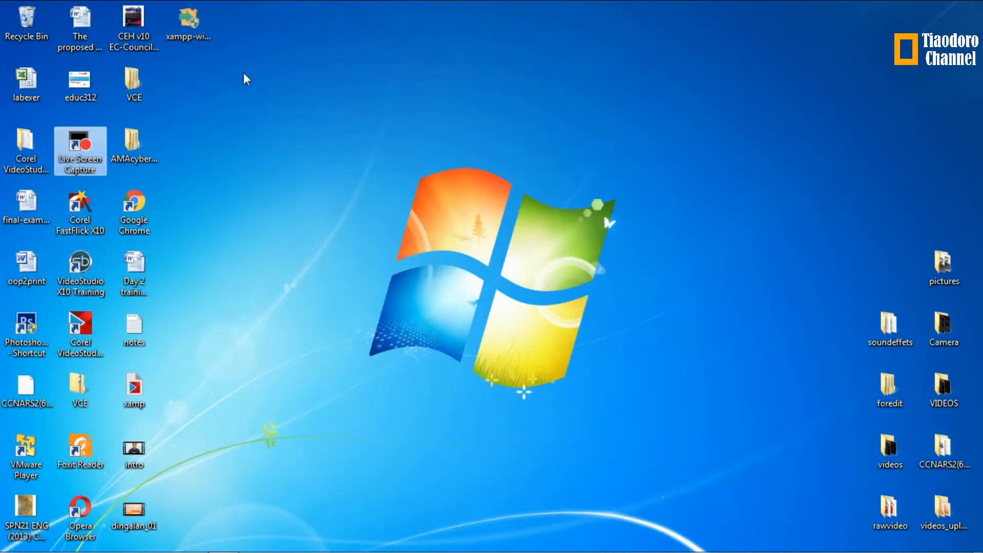
# Step: Run the XAMPP installer as administrator, accepting the antivirus and UAC warnings
pyautogui.doubleClick(201, 35)
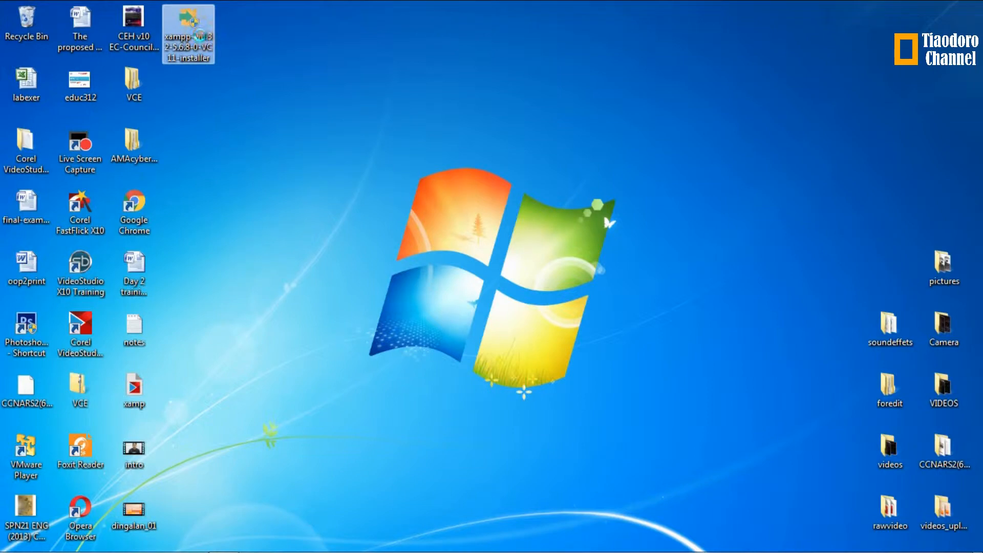
pyautogui.rightClick(201, 34)
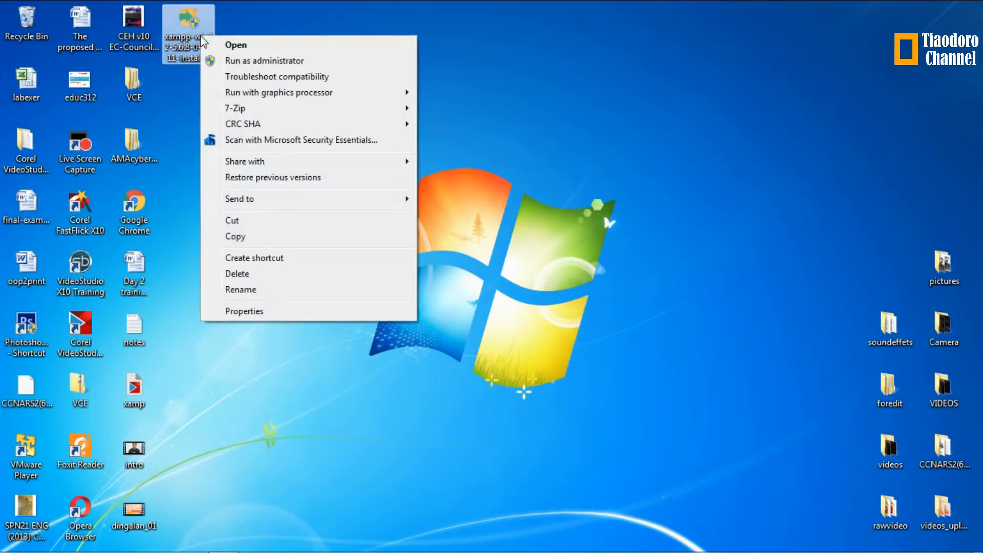
pyautogui.click(250, 61)
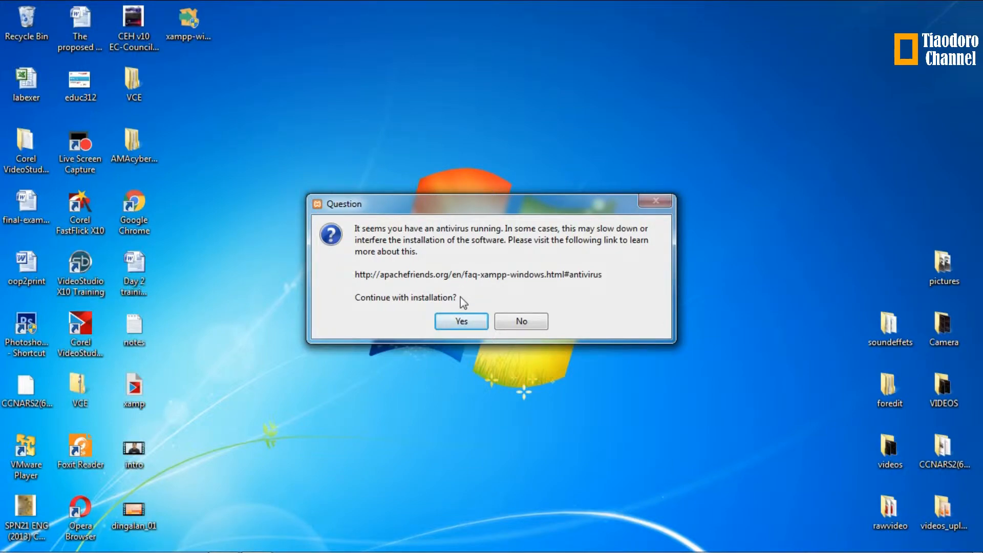
pyautogui.click(474, 323)
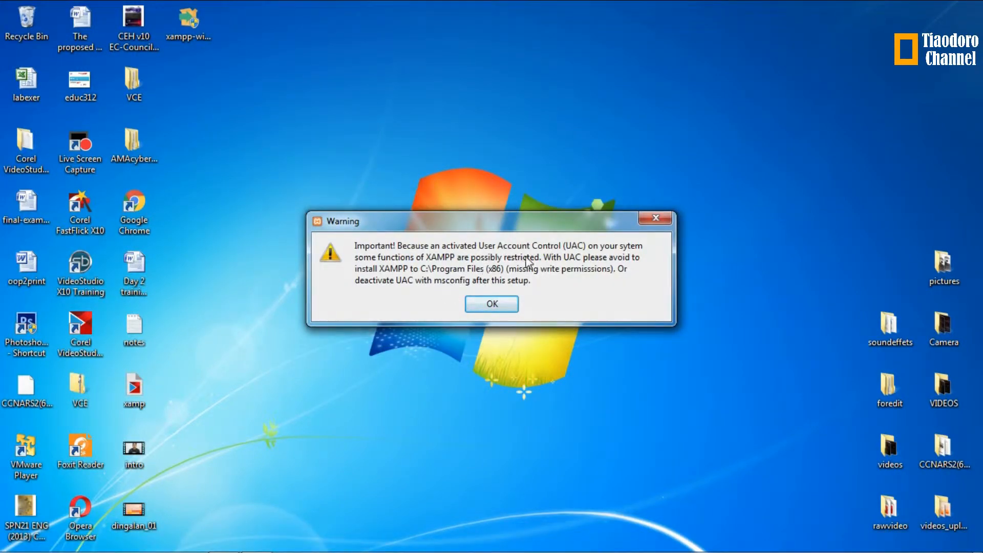
pyautogui.click(491, 304)
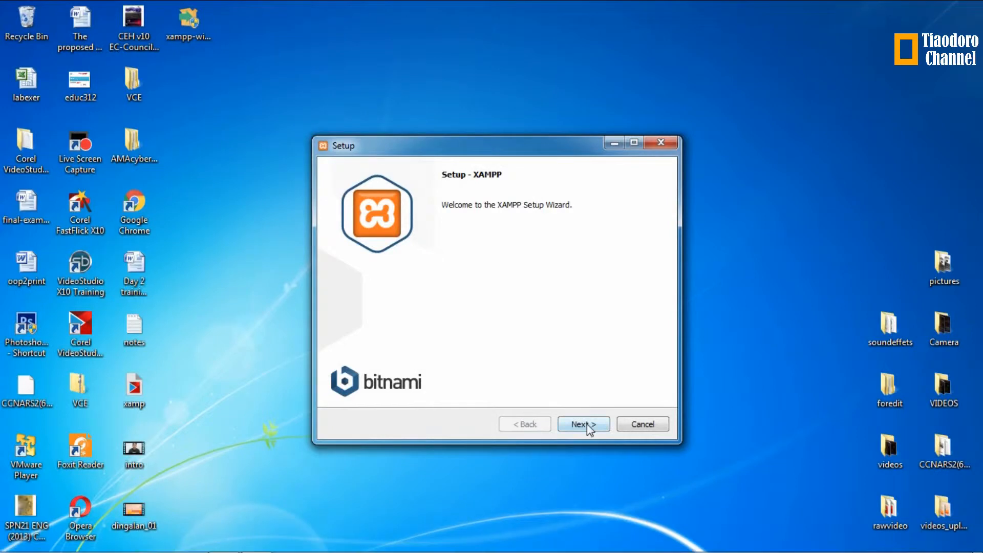
# Step: Install all XAMPP components to C:\xampp with 'Learn more about Bitnami' unchecked
pyautogui.click(584, 425)
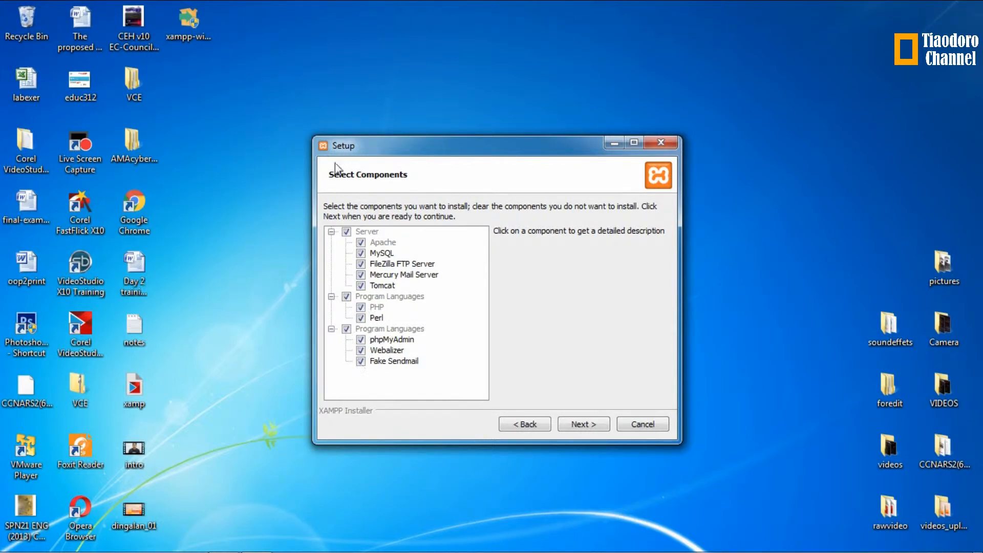
pyautogui.click(583, 423)
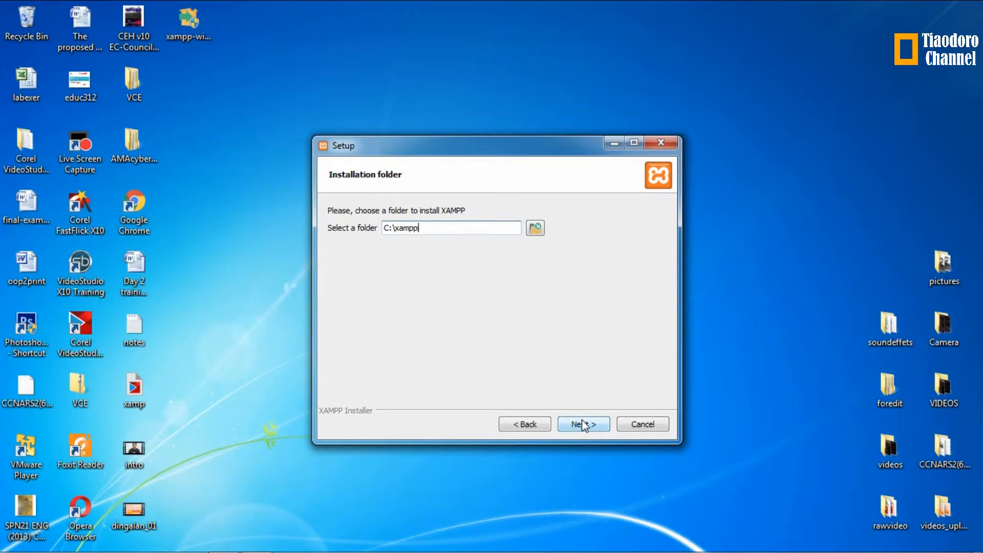
pyautogui.click(583, 424)
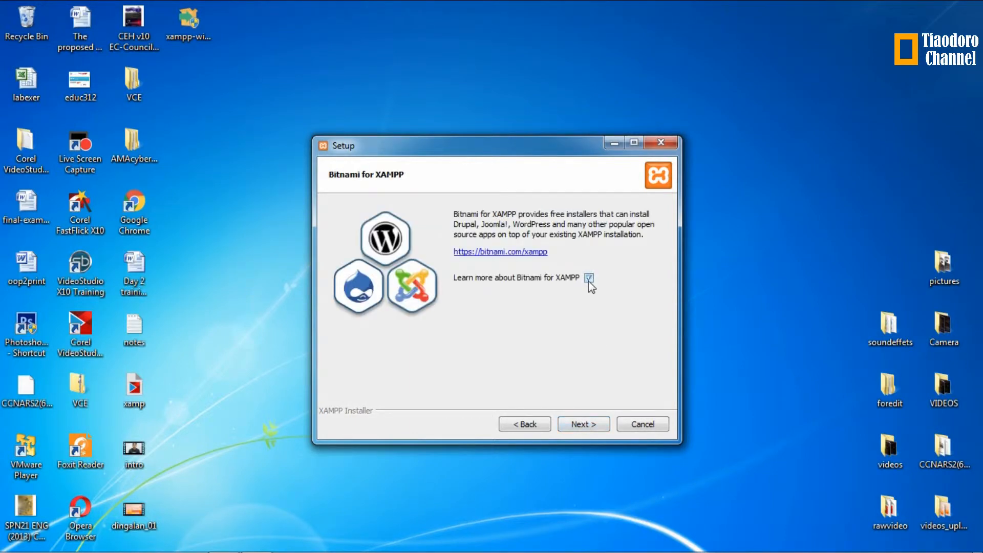
pyautogui.click(589, 278)
pyautogui.click(584, 424)
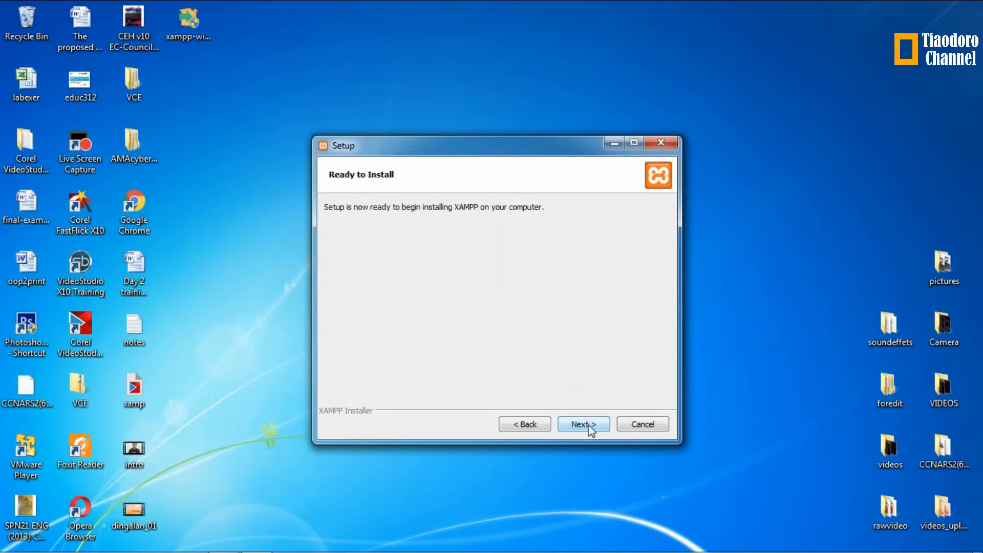
pyautogui.click(588, 425)
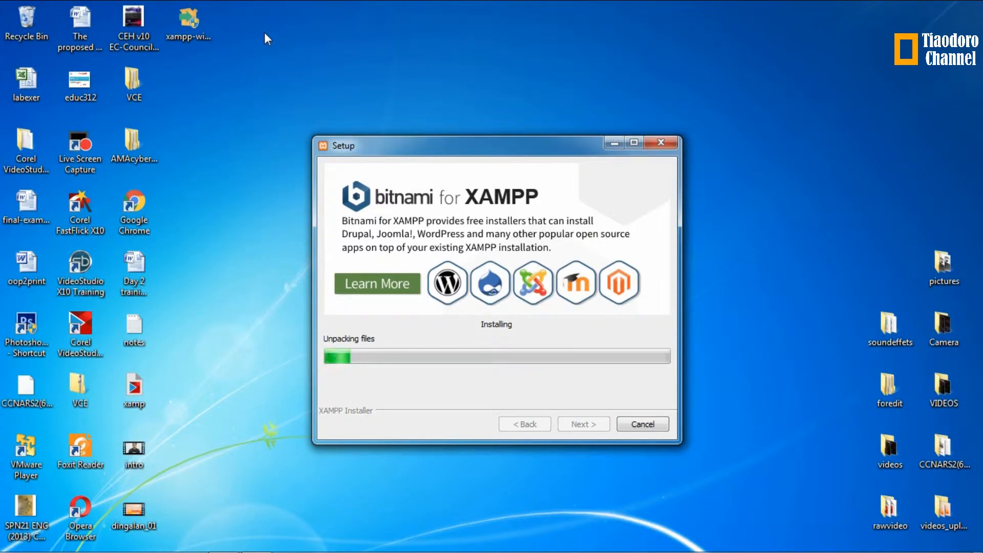
pyautogui.click(185, 26)
pyautogui.moveTo(203, 41)
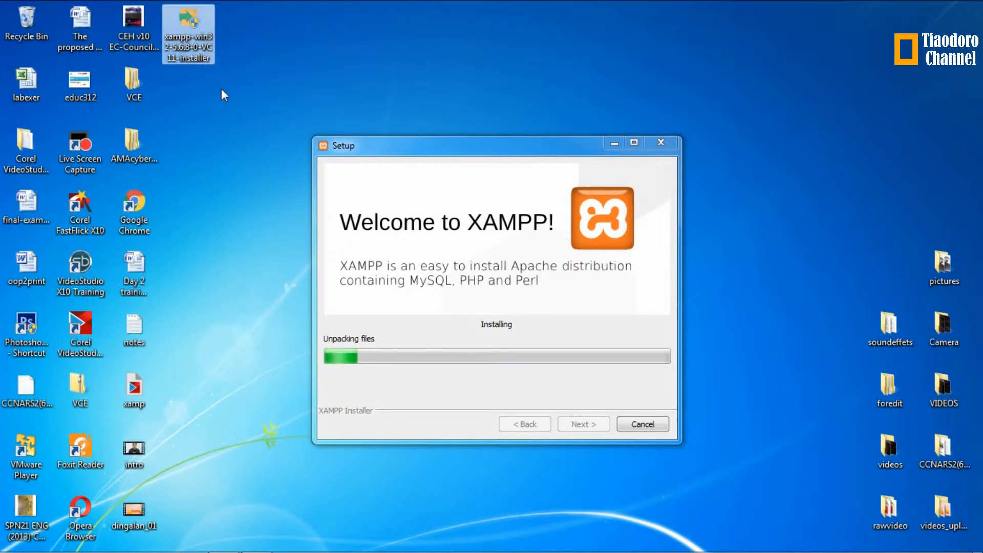
pyautogui.rightClick(197, 47)
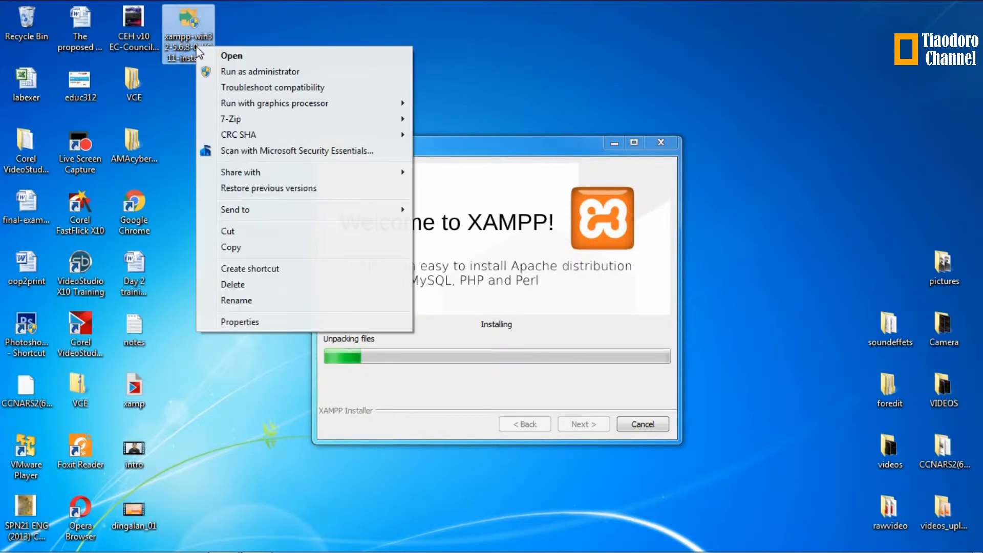
pyautogui.click(250, 325)
pyautogui.click(400, 51)
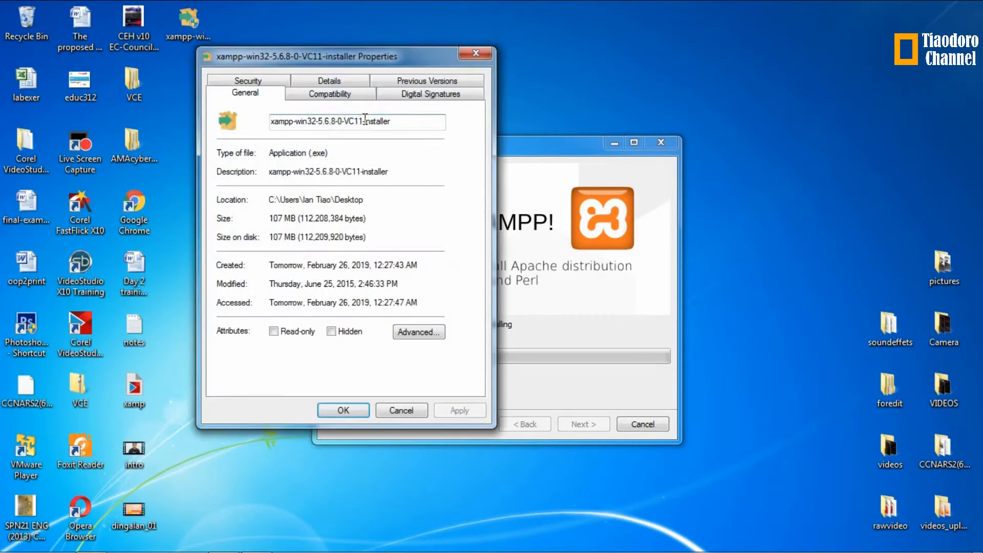
pyautogui.click(339, 96)
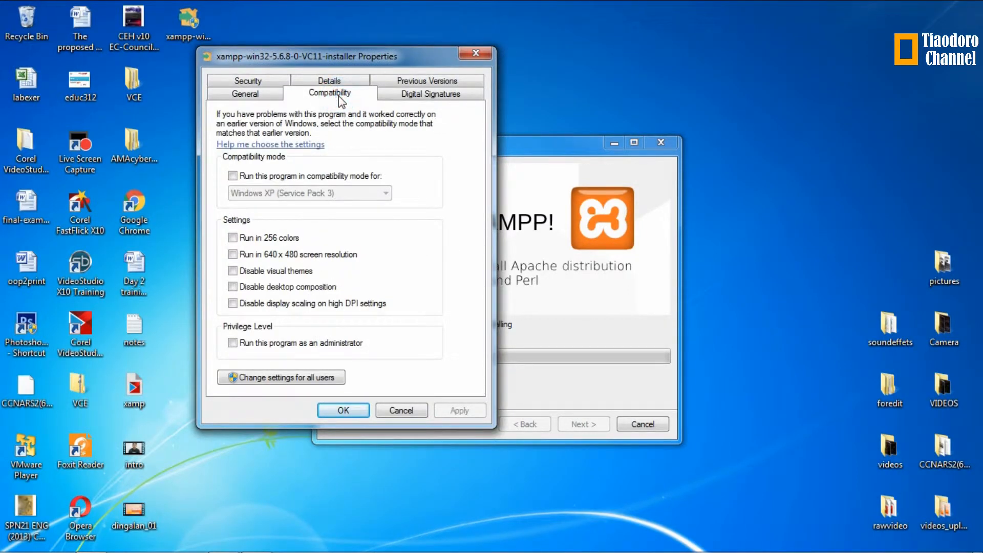
pyautogui.click(234, 177)
pyautogui.click(302, 193)
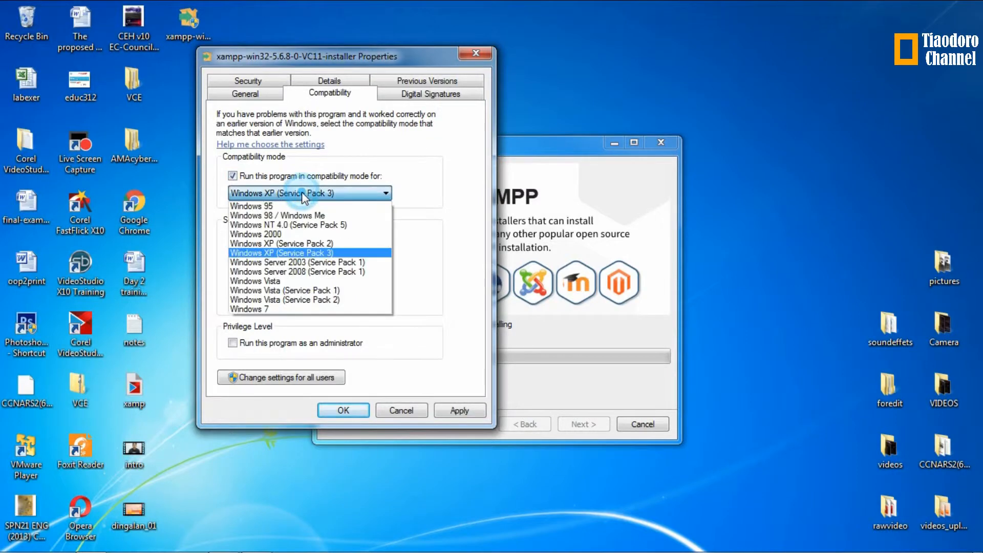
pyautogui.click(273, 310)
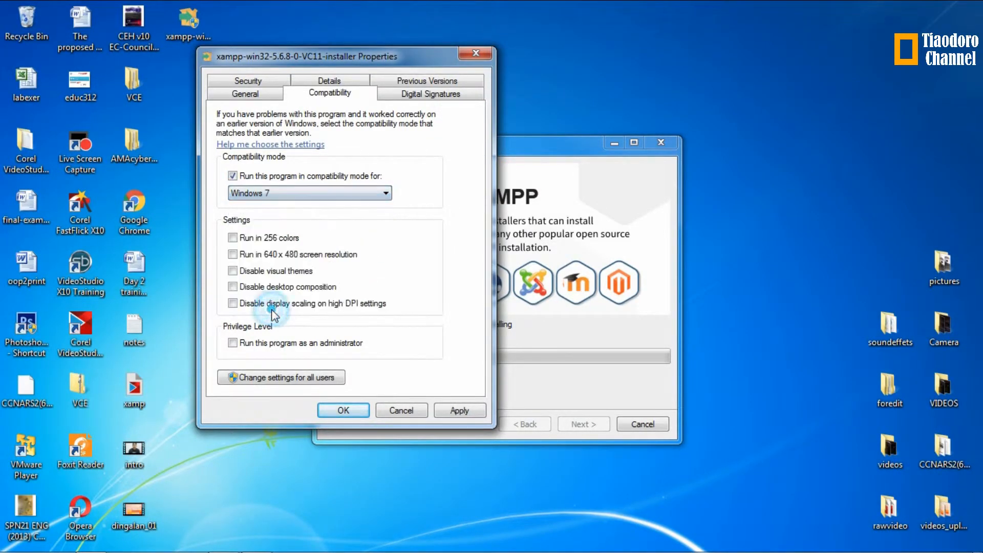
pyautogui.click(232, 176)
pyautogui.click(233, 176)
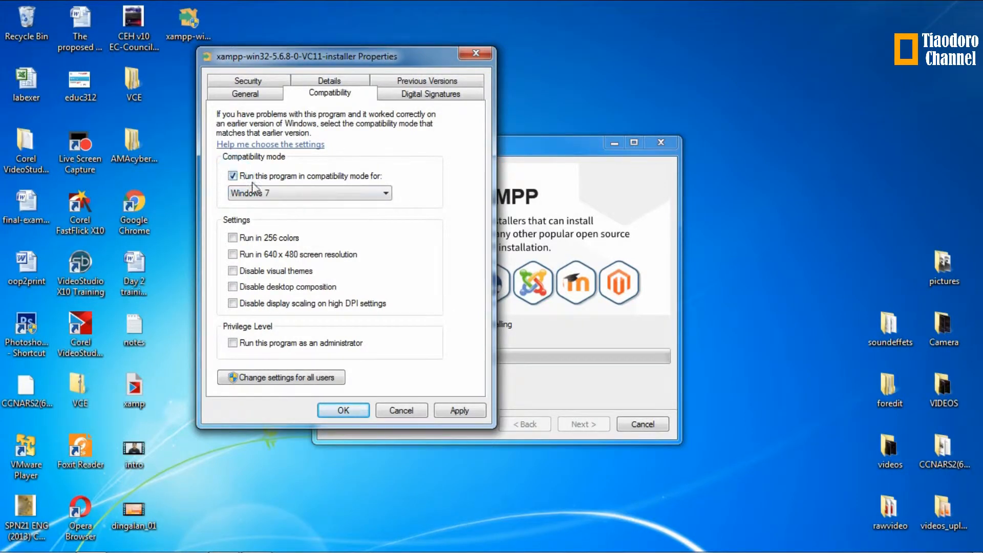
pyautogui.click(276, 192)
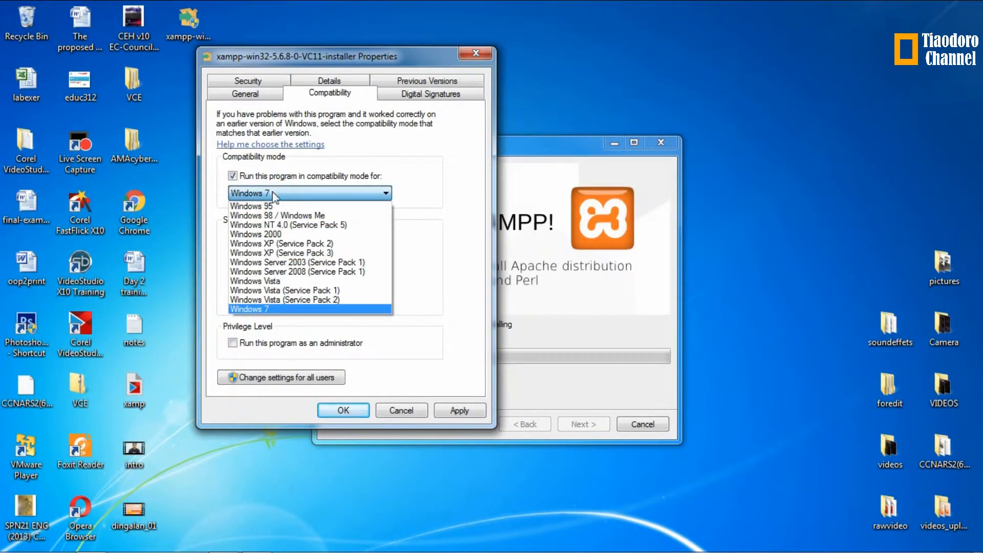
pyautogui.click(277, 309)
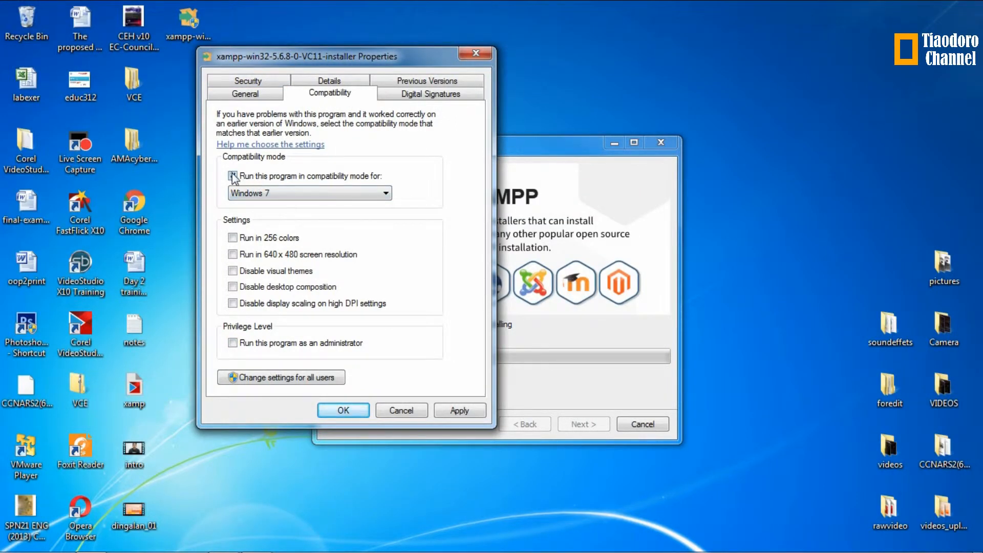
pyautogui.click(403, 410)
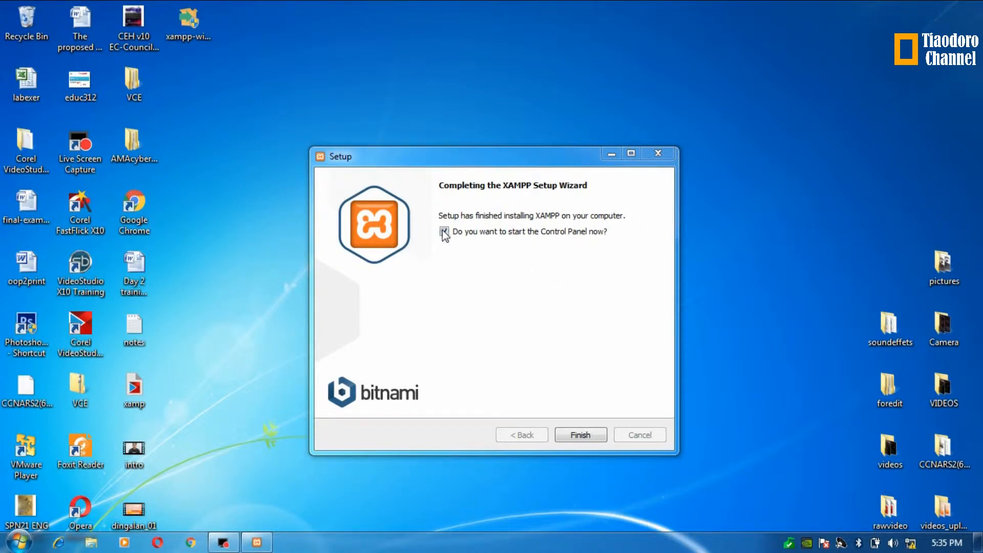
# Step: Finish XAMPP setup with 'start the Control Panel now' left checked
pyautogui.click(592, 440)
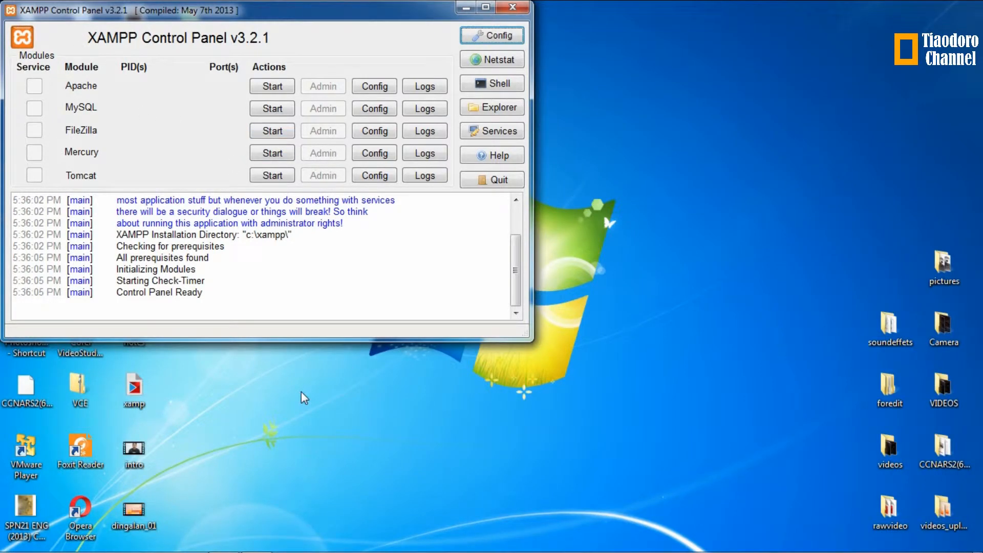
# Step: Close the XAMPP Control Panel v3.2.1 window
pyautogui.click(512, 9)
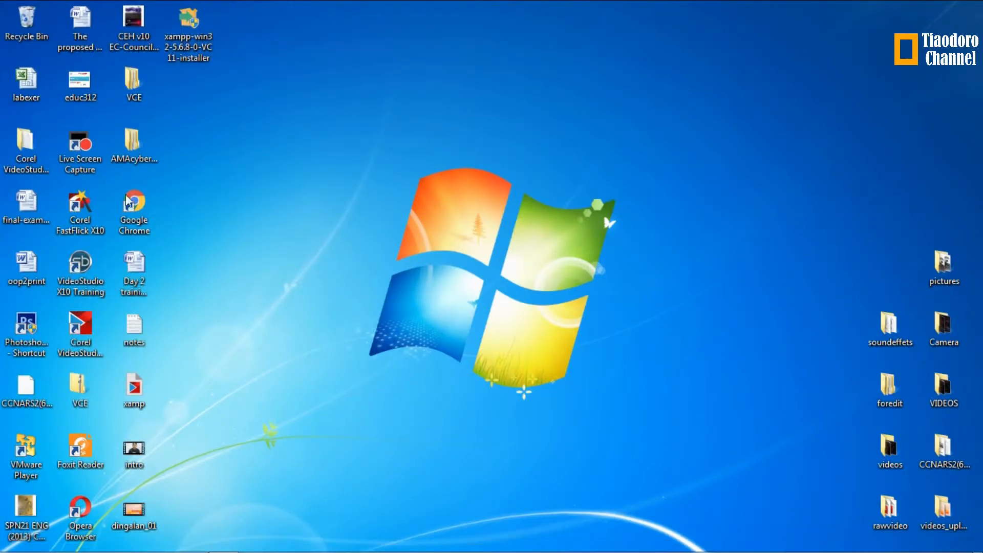
# Step: Send XAMPP Control Panel from All Programs > XAMPP to Desktop as a shortcut
pyautogui.click(19, 541)
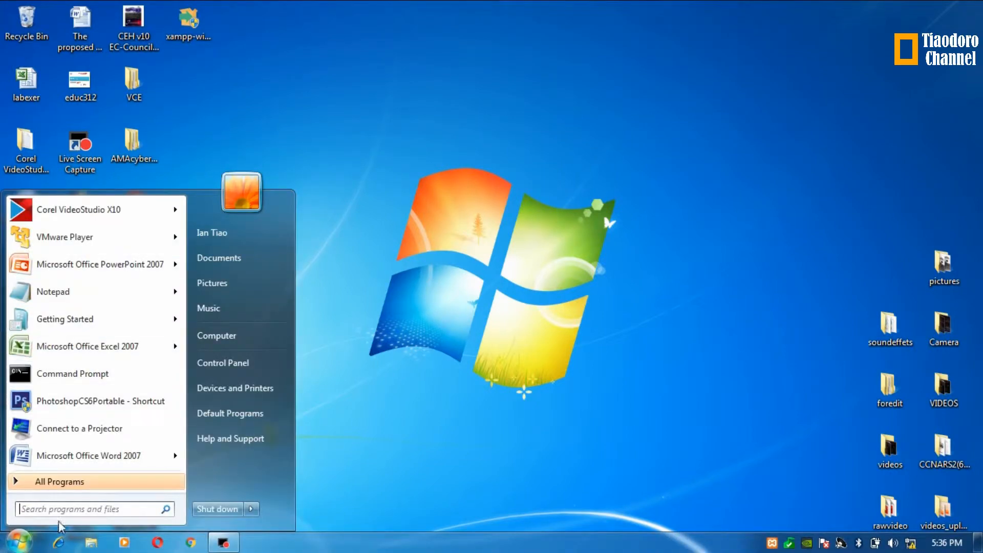
pyautogui.click(72, 482)
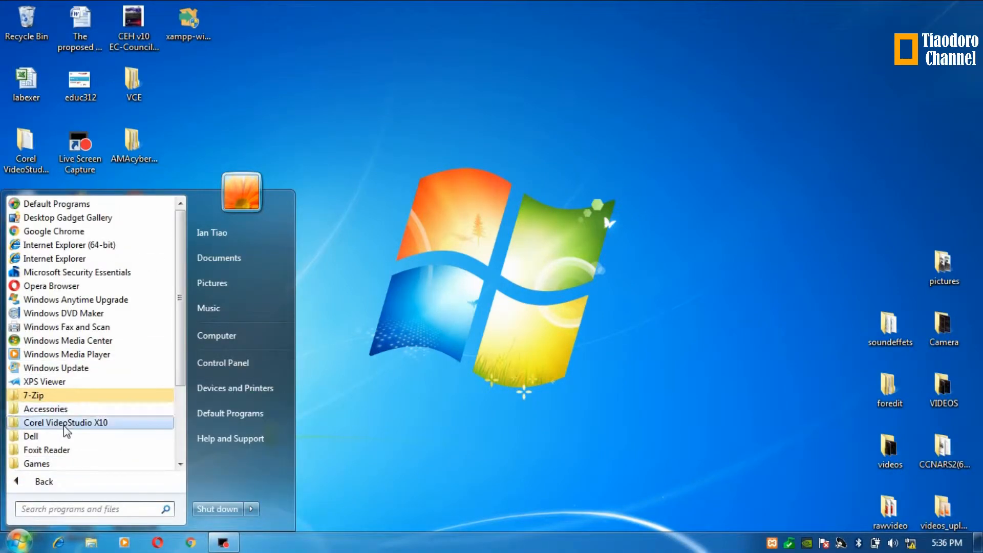
pyautogui.moveTo(181, 257); pyautogui.dragTo(177, 339)
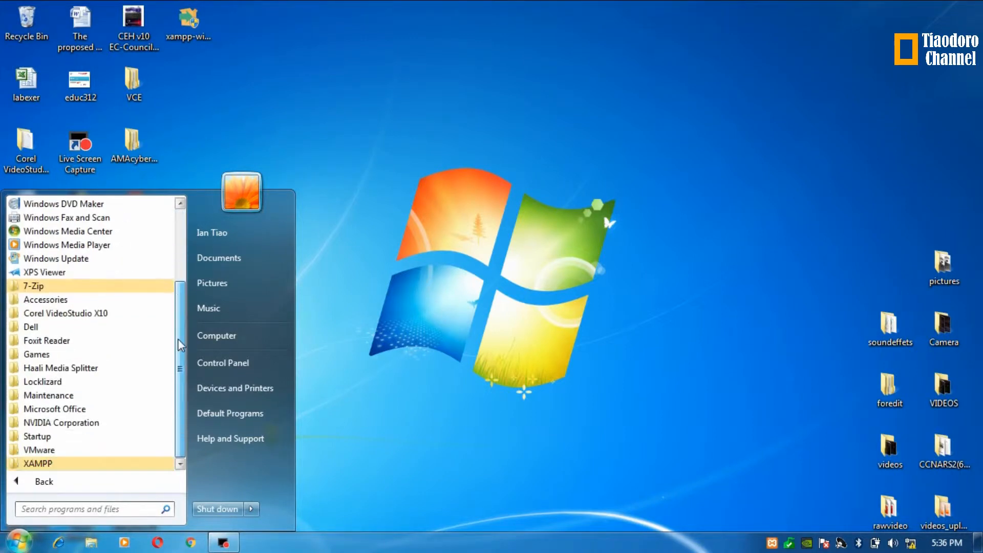
pyautogui.click(55, 463)
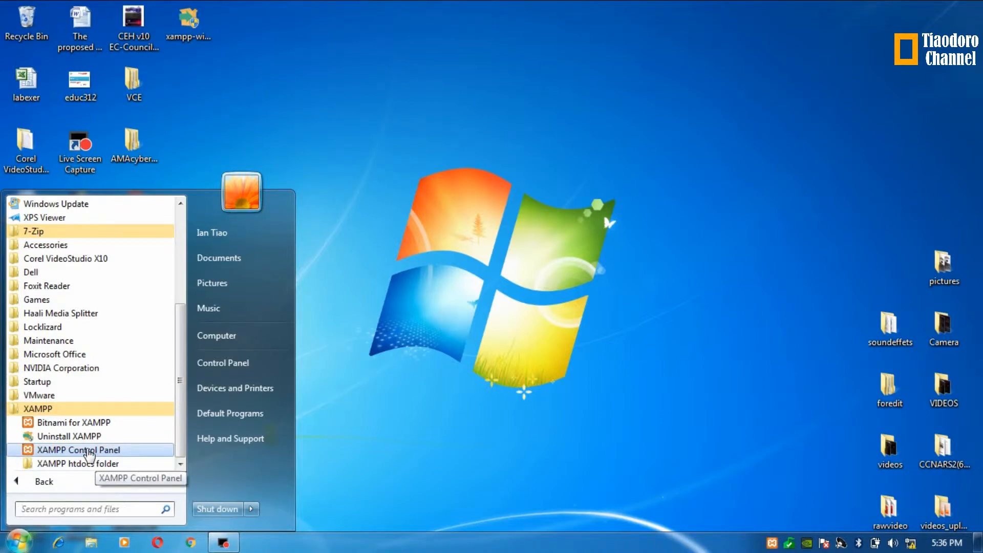
pyautogui.rightClick(57, 449)
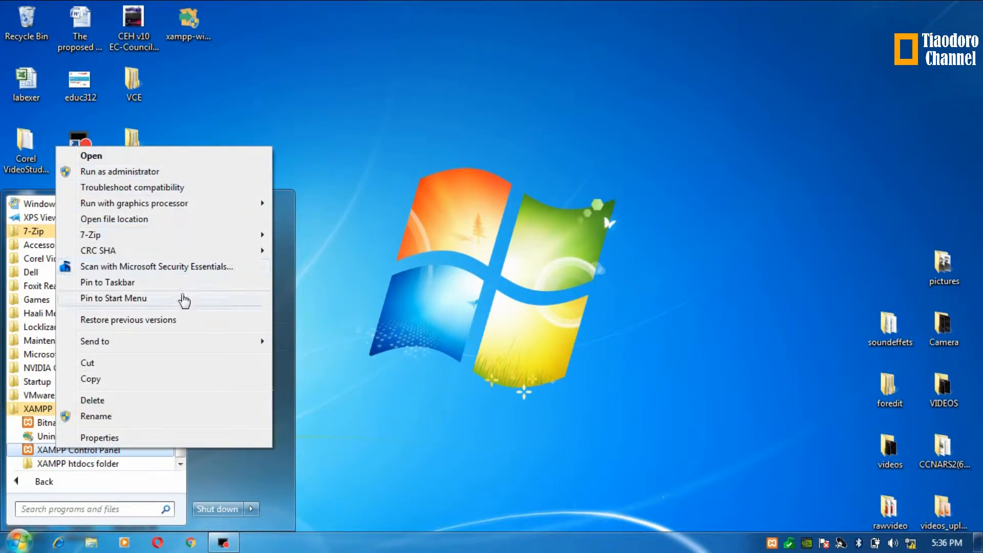
pyautogui.moveTo(201, 341)
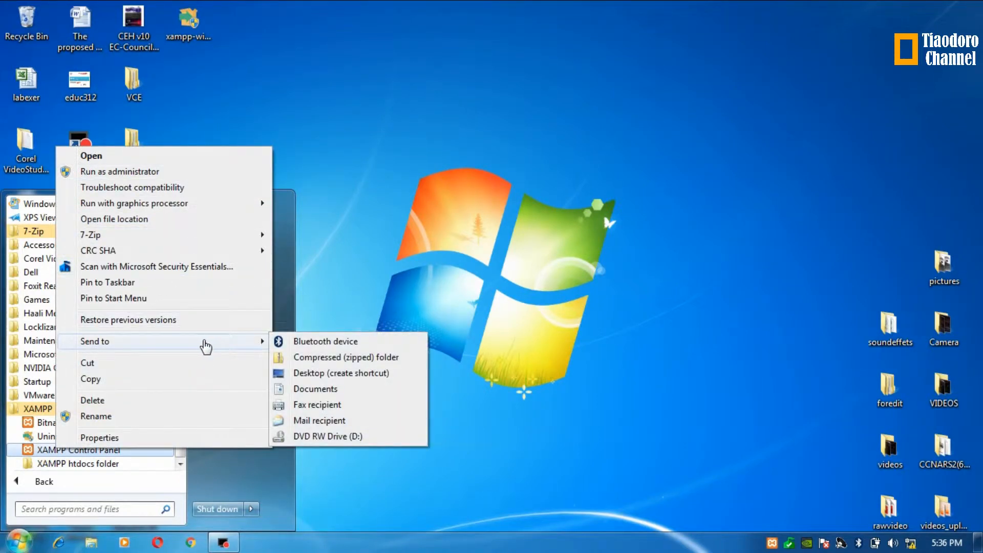
pyautogui.click(331, 374)
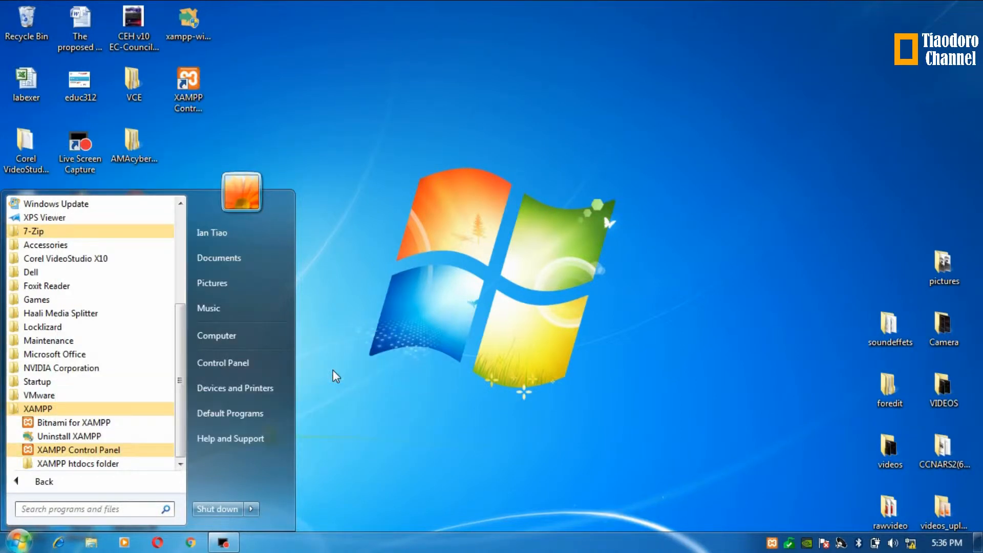
pyautogui.click(342, 214)
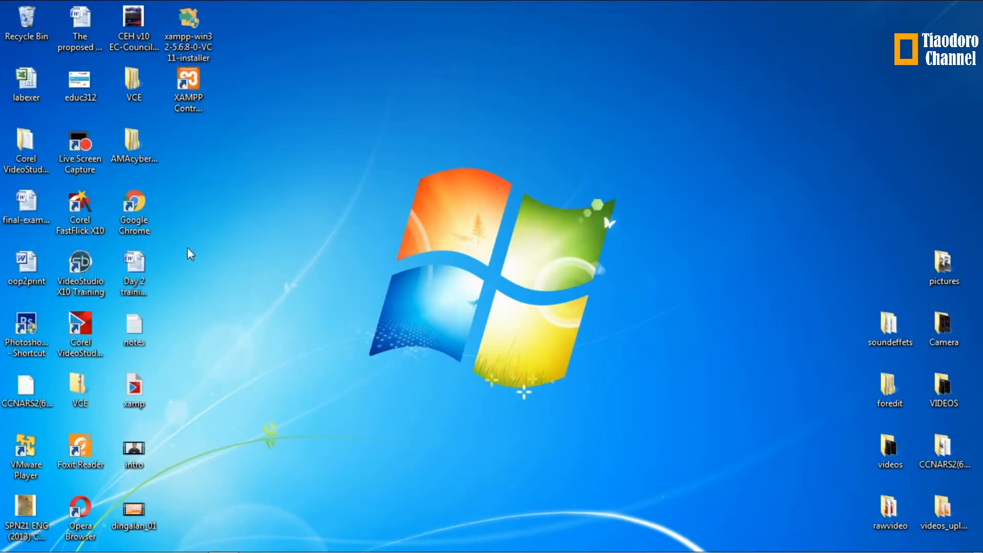
pyautogui.click(174, 102)
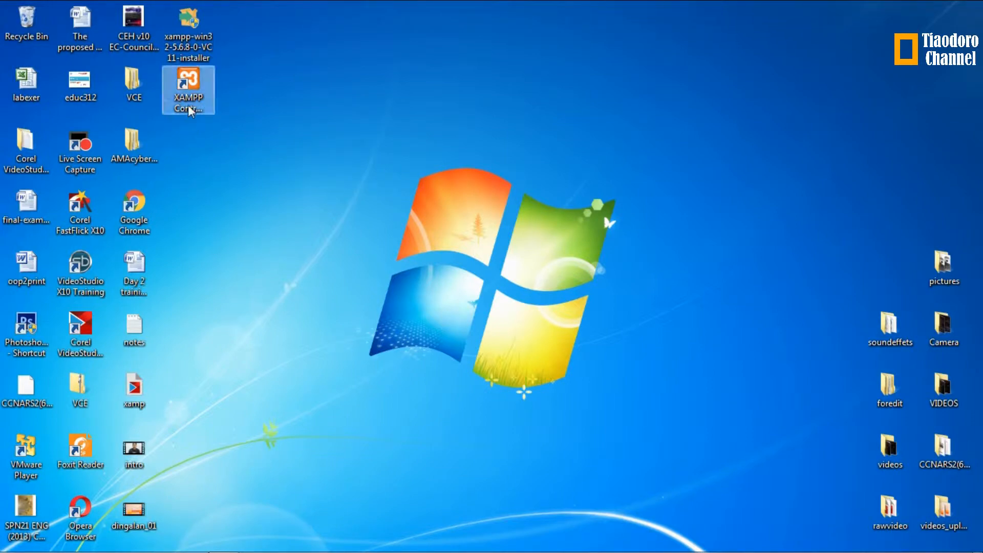
# Step: Start Apache on ports 80 and 443, minimize the Control Panel, and launch Chrome
pyautogui.doubleClick(189, 102)
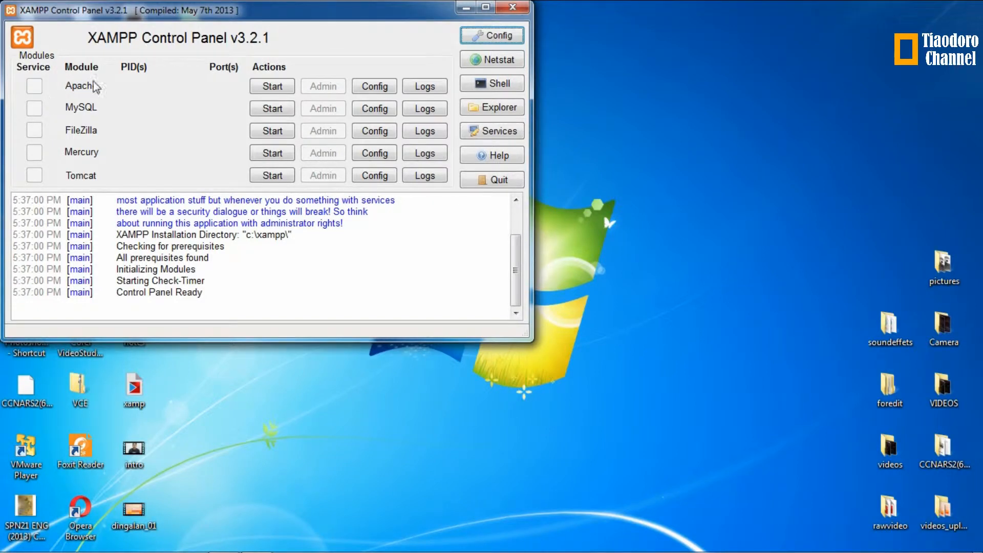
pyautogui.click(272, 87)
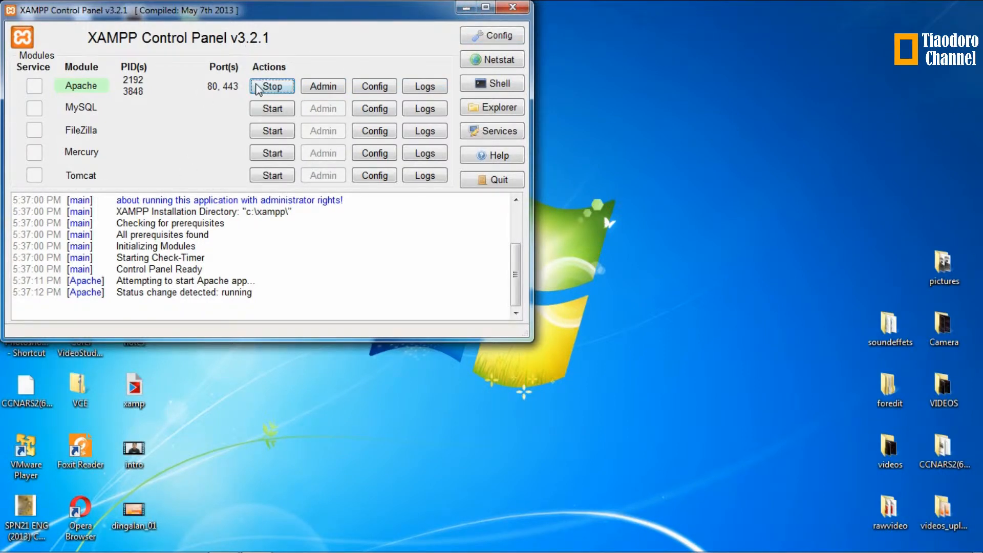
pyautogui.click(463, 10)
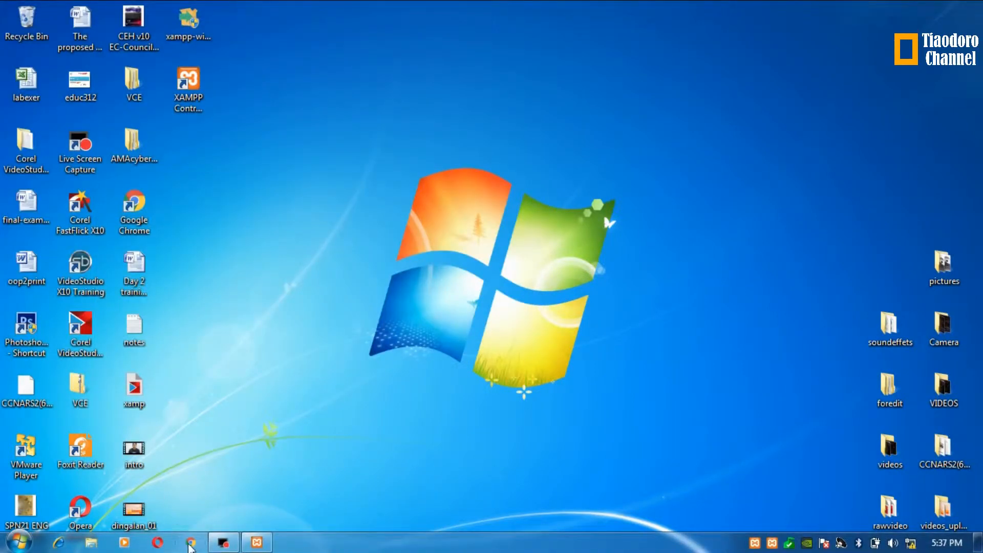
pyautogui.click(190, 544)
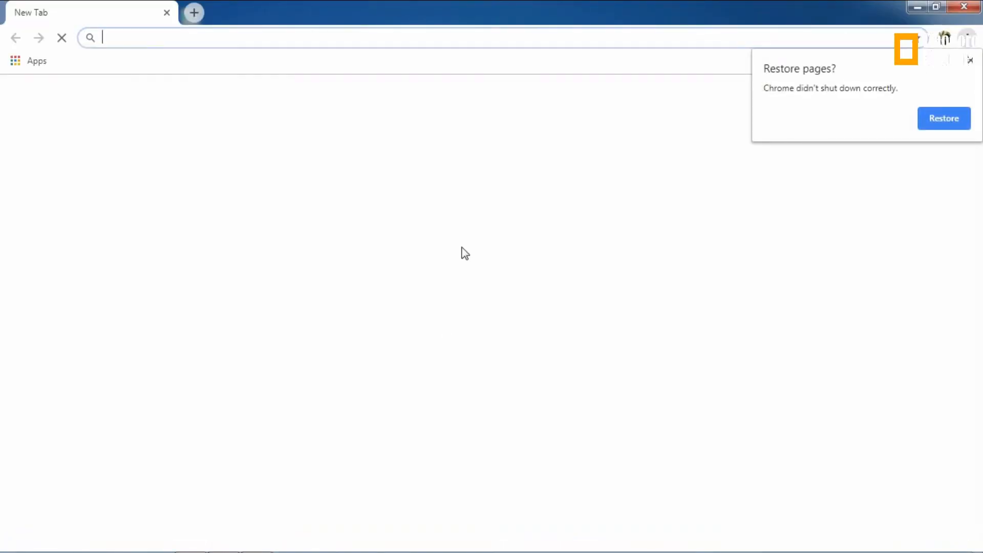
# Step: Dismiss Chrome's Restore pages bubble and load localhost
pyautogui.click(970, 60)
pyautogui.click(846, 39)
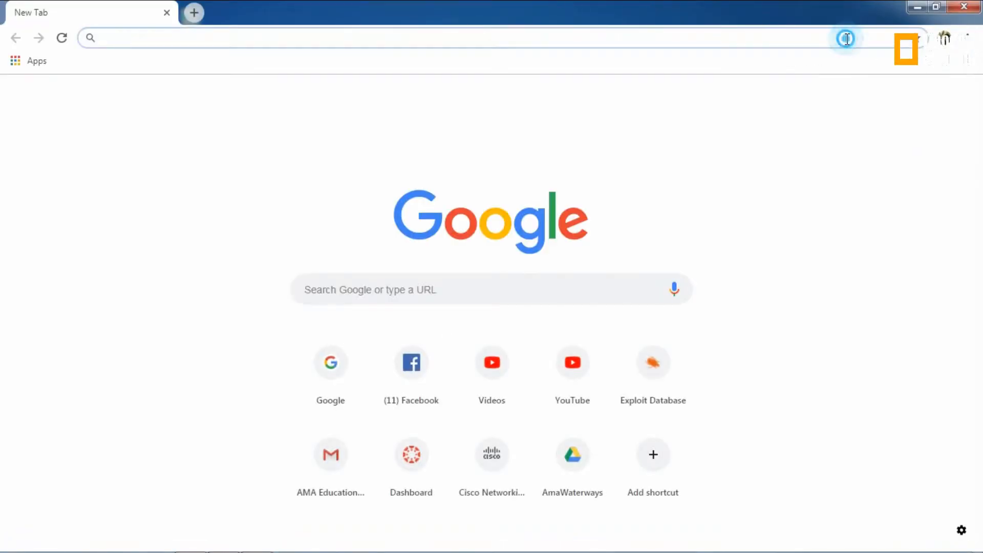
pyautogui.write('loc')
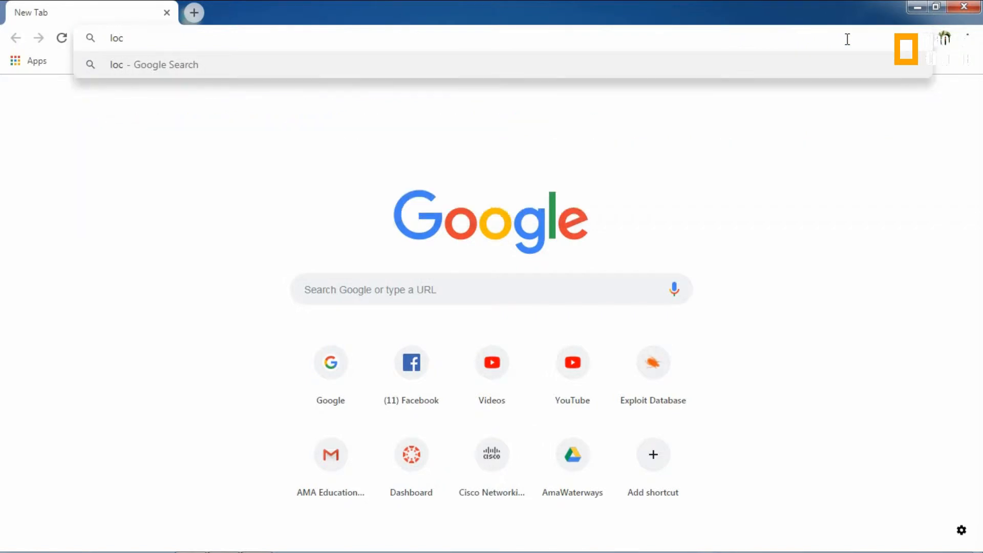
pyautogui.write('alhost')
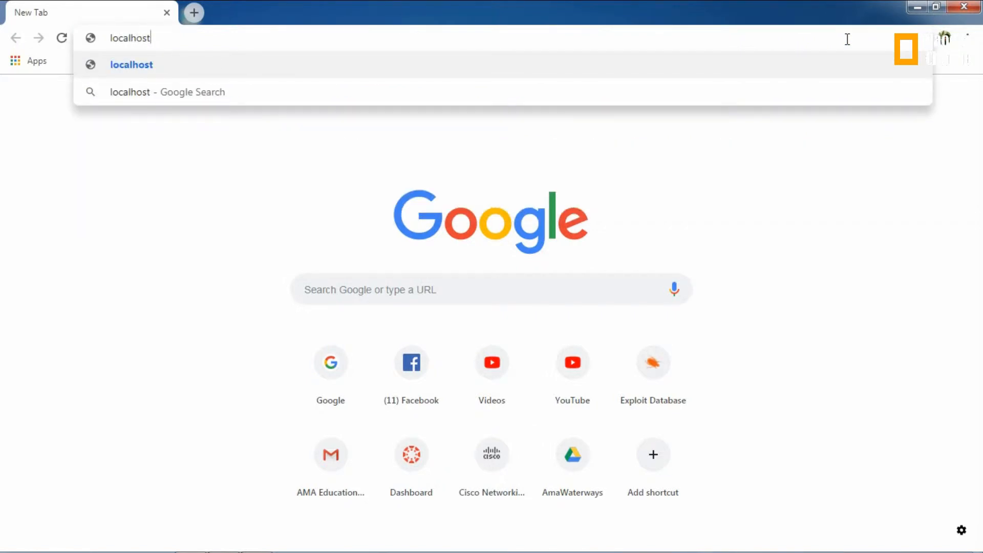
pyautogui.write('\\')
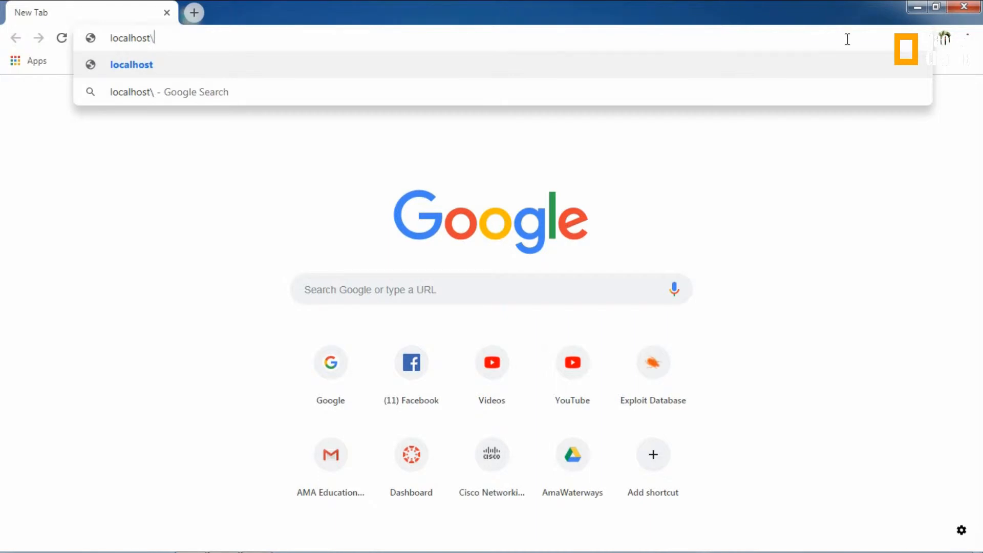
pyautogui.press('Return')
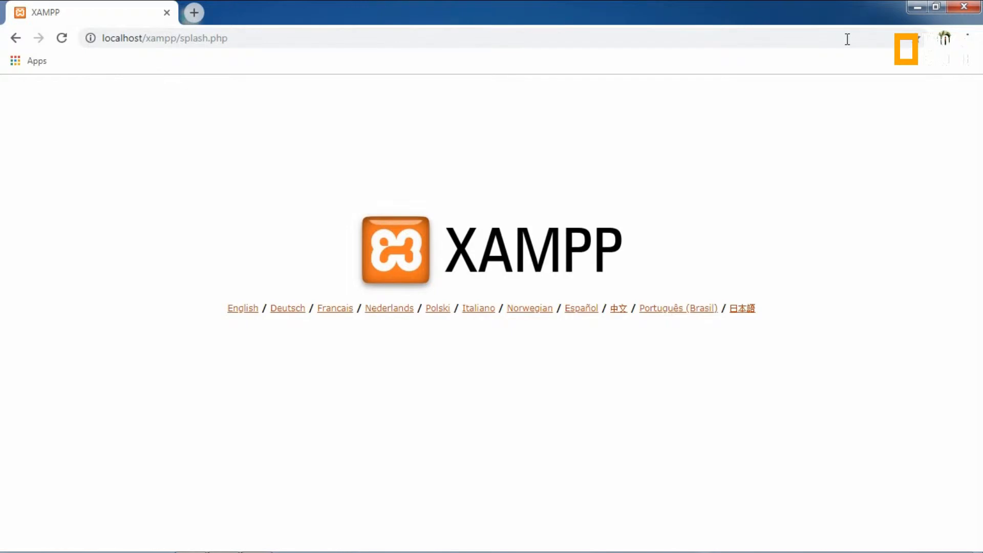
# Step: Enter the English dashboard, visit phpMyAdmin, go back, and open the CD Collection example
pyautogui.click(235, 308)
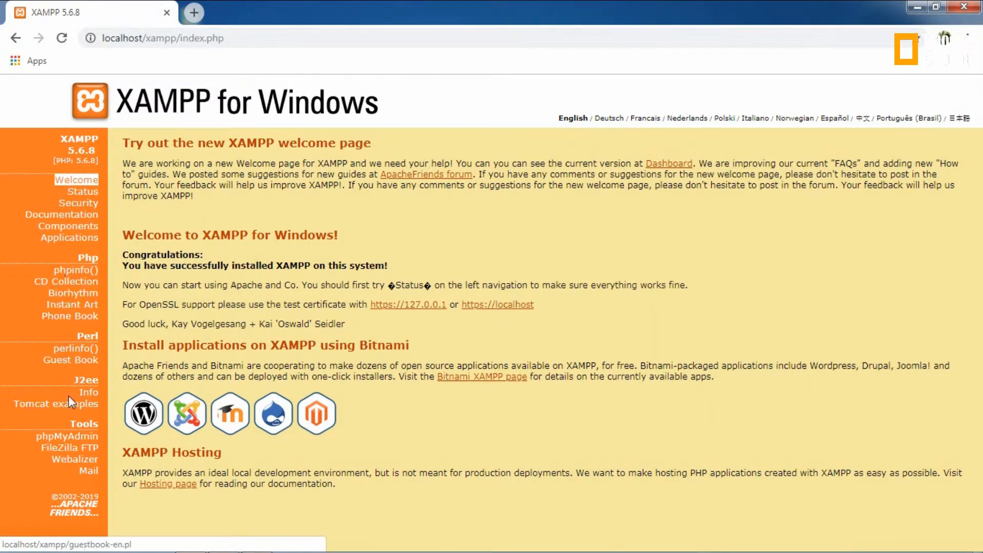
pyautogui.click(75, 438)
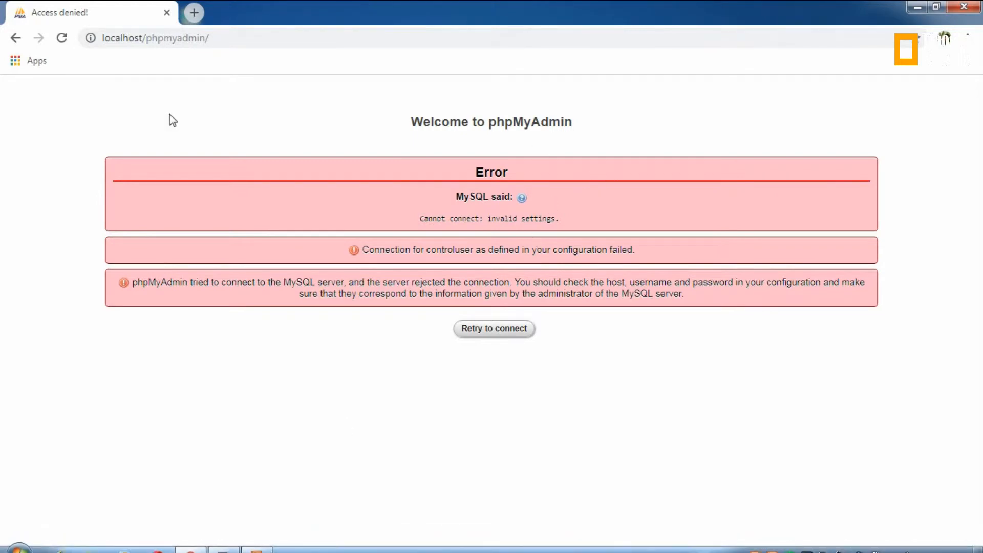
pyautogui.click(15, 40)
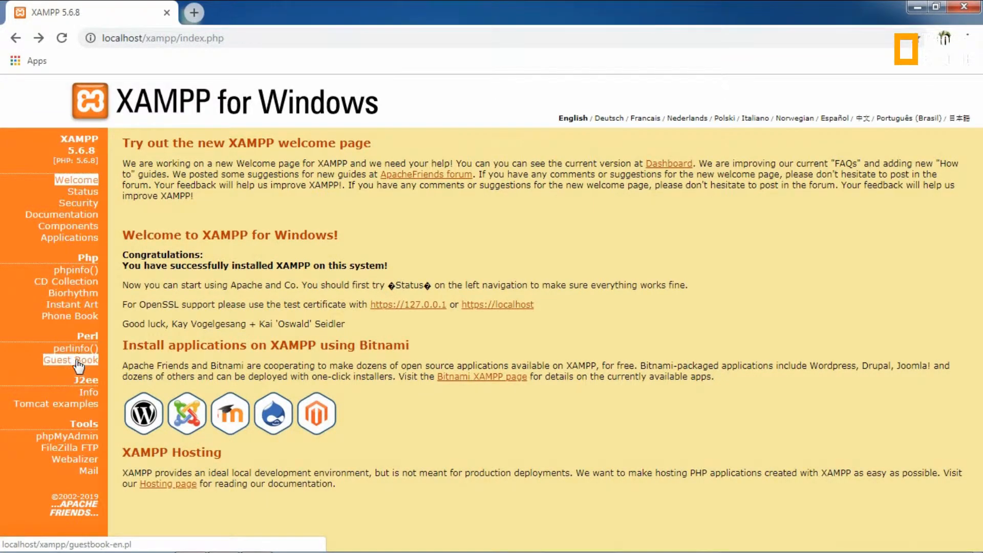
pyautogui.click(64, 282)
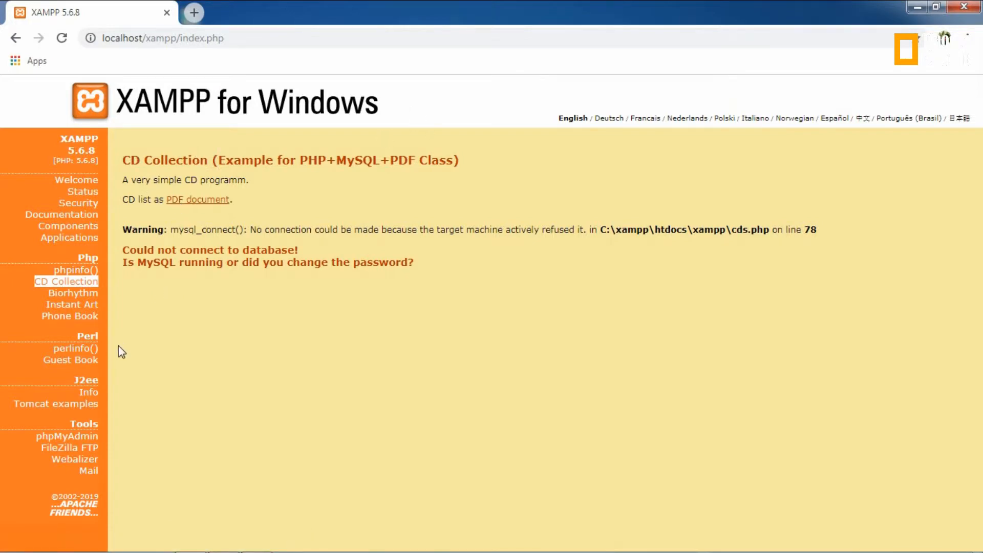
# Step: Start MySQL on port 3306 in the XAMPP Control Panel, then minimize the panel
pyautogui.click(258, 543)
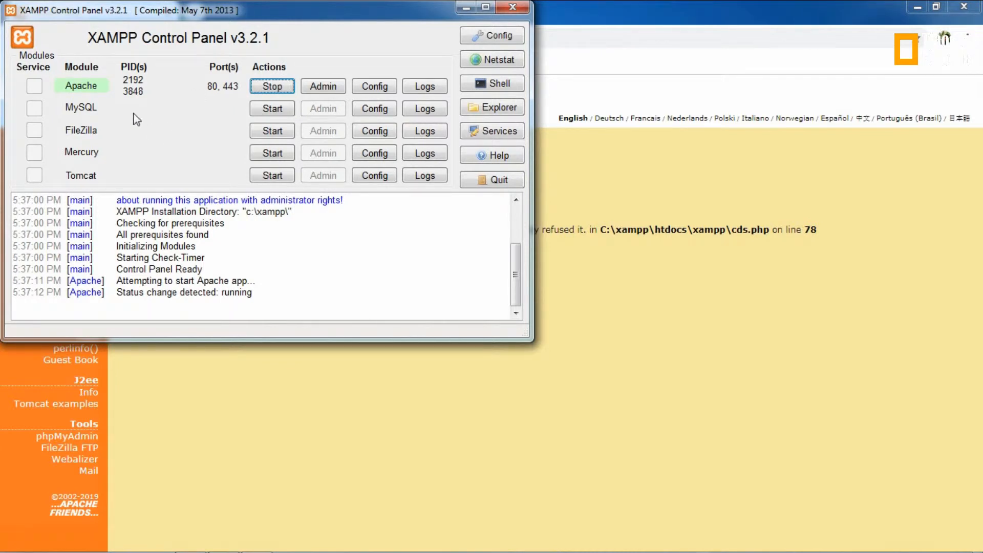
pyautogui.click(274, 109)
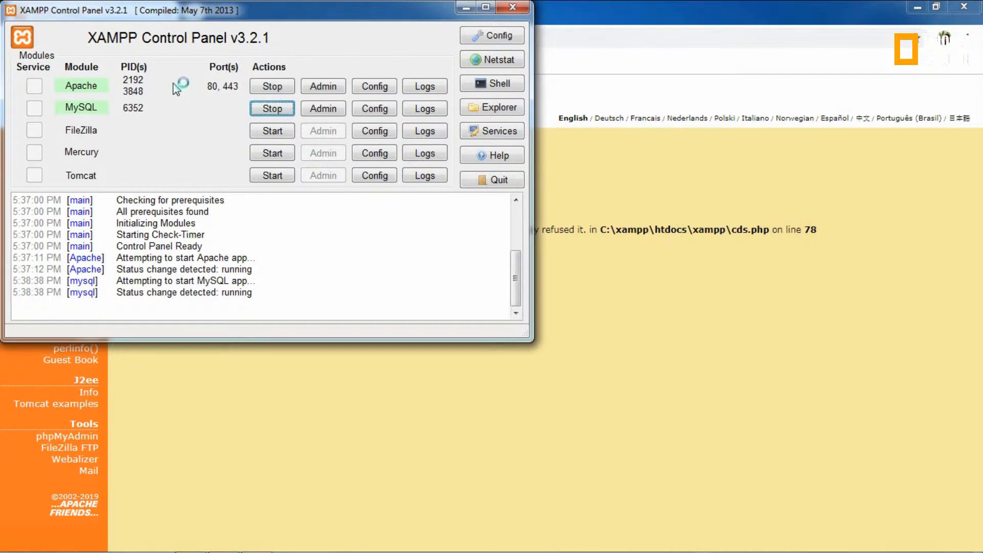
pyautogui.click(467, 10)
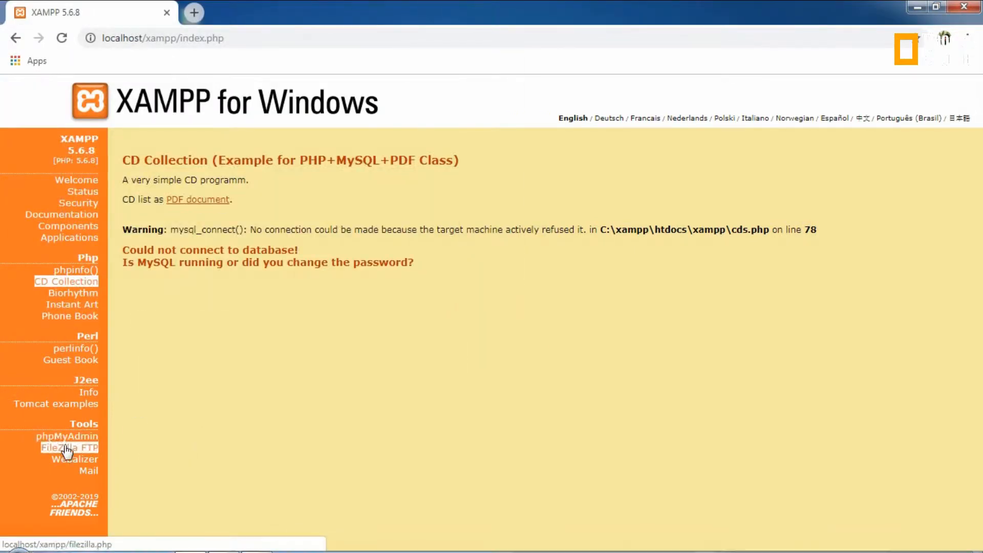
# Step: Open phpMyAdmin from the dashboard's Tools sidebar, then open a new blank Chrome tab
pyautogui.click(66, 438)
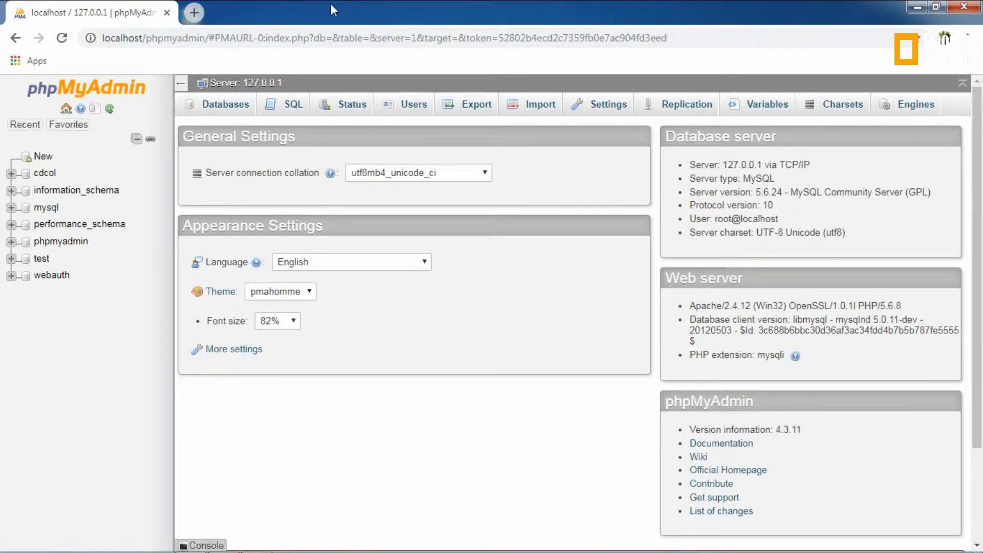
pyautogui.click(194, 12)
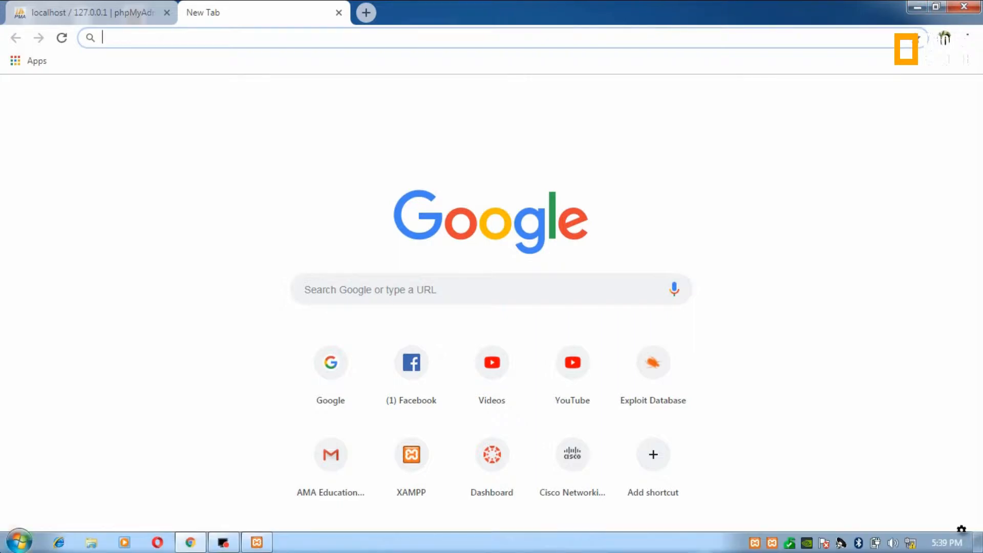
# Step: Launch Notepad from the Start menu into a blank document
pyautogui.click(19, 542)
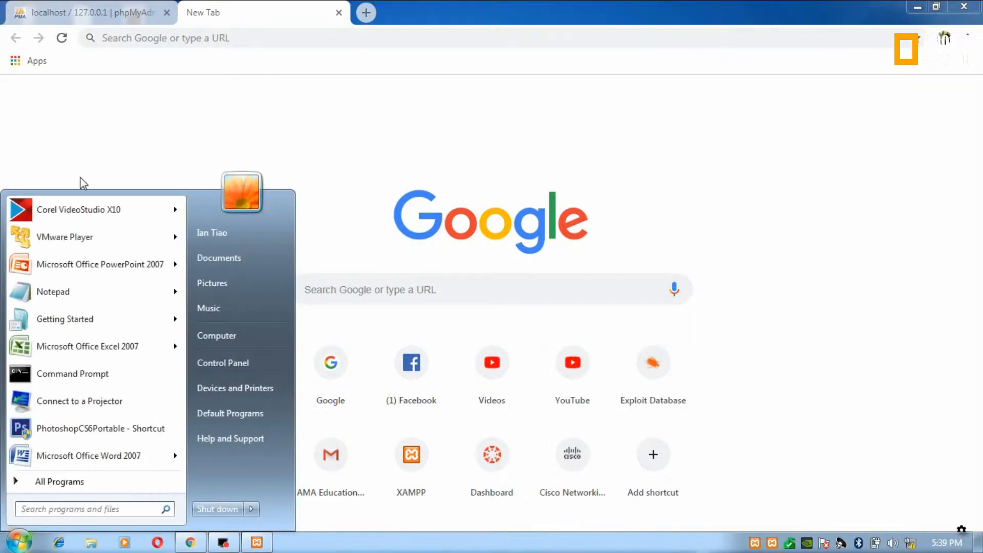
pyautogui.click(89, 290)
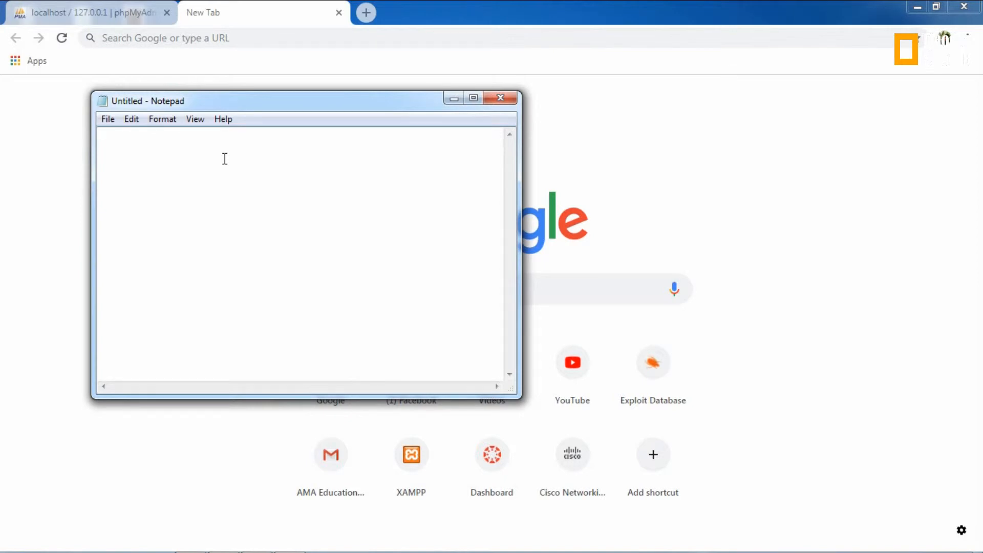
pyautogui.click(224, 156)
# Step: Type <html>, <head>, <title>local web server test</title>, </head> and begin the body tag
pyautogui.write('H')
pyautogui.write('html')
pyautogui.write('>')
pyautogui.press('Return')
pyautogui.write('>')
pyautogui.press('BackSpace')
pyautogui.write('<head> <title')
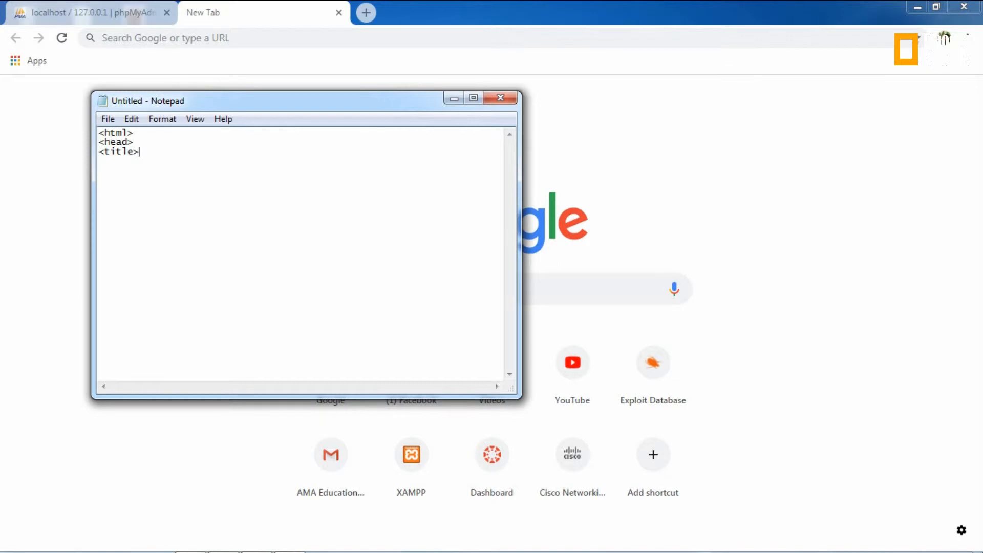
pyautogui.write('> <title>local web server test')
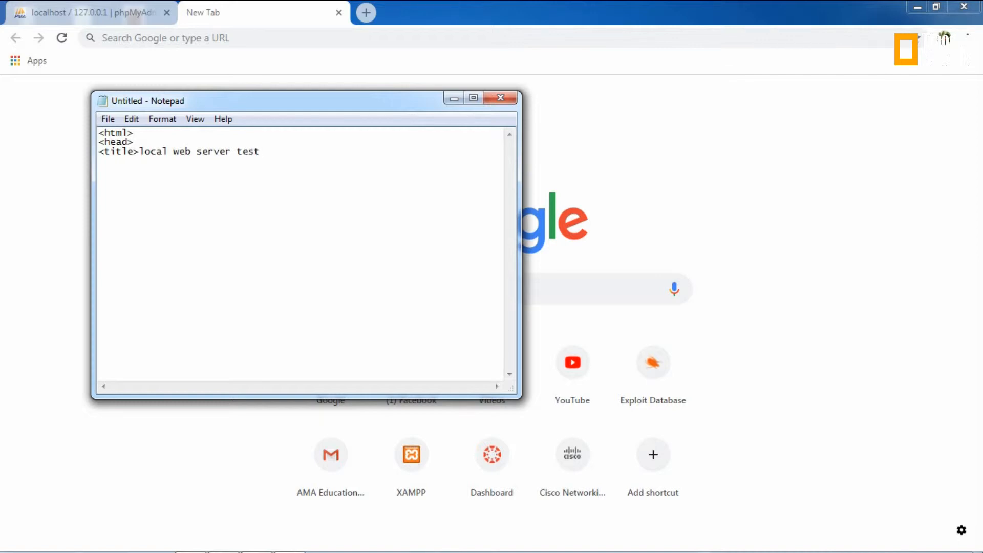
pyautogui.write('</')
pyautogui.write('title> ')
pyautogui.write('</')
pyautogui.write('head> ')
pyautogui.write('<')
pyautogui.write('bdy>')
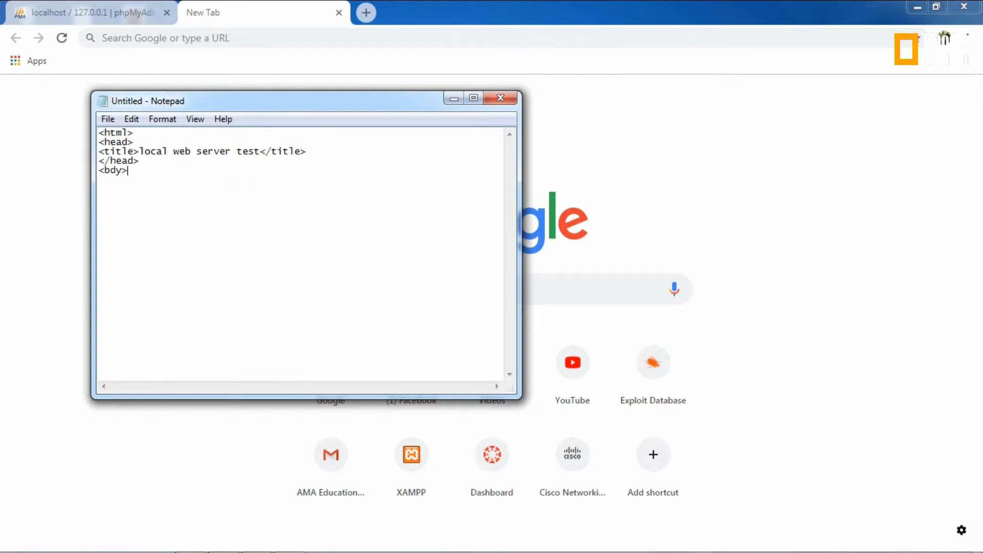
pyautogui.press('Return')
pyautogui.press('BackSpace')
pyautogui.press('BackSpace')
# Step: Close the body and html tags and start an h1 heading between the body tags
pyautogui.write('ody>      <')
pyautogui.write('/body')
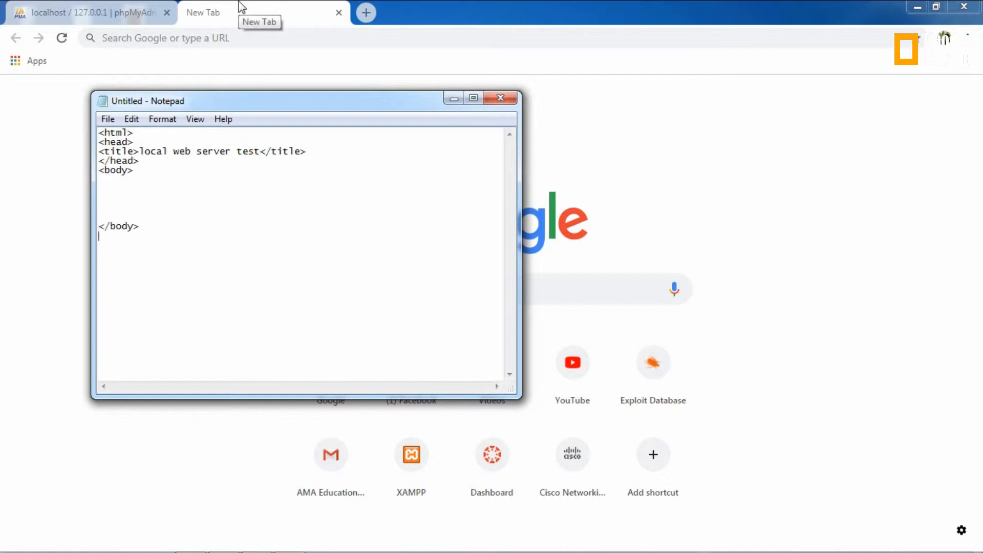
pyautogui.write('> <')
pyautogui.write('/html')
pyautogui.write('>')
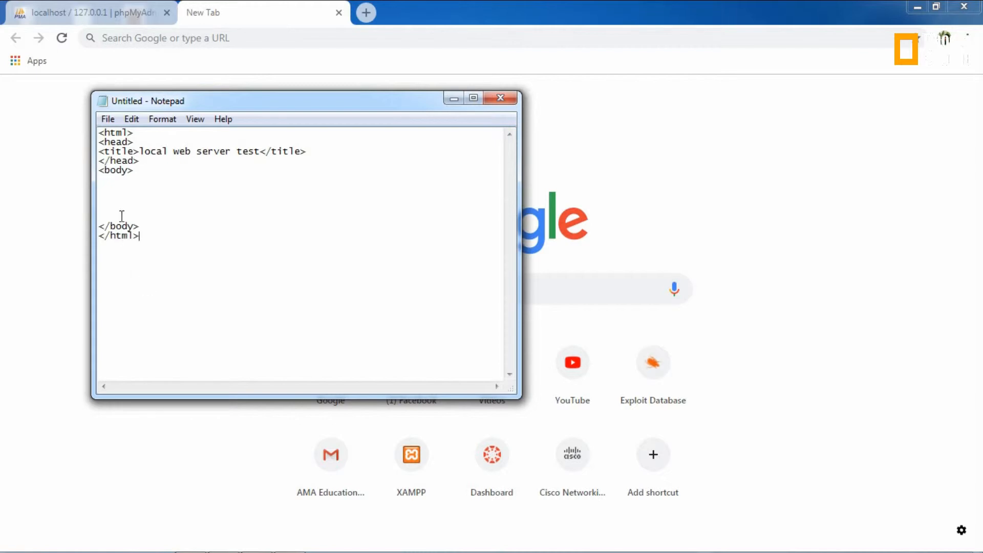
pyautogui.click(114, 199)
pyautogui.write('<wh1')
pyautogui.write('>welcome t')
pyautogui.write('o')
pyautogui.click(105, 197)
pyautogui.write('web')
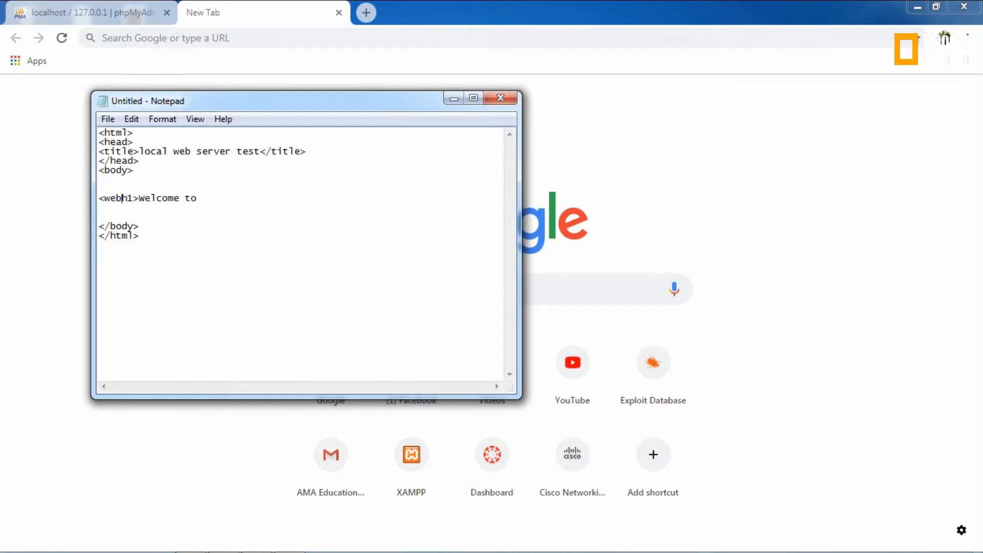
pyautogui.write(' server')
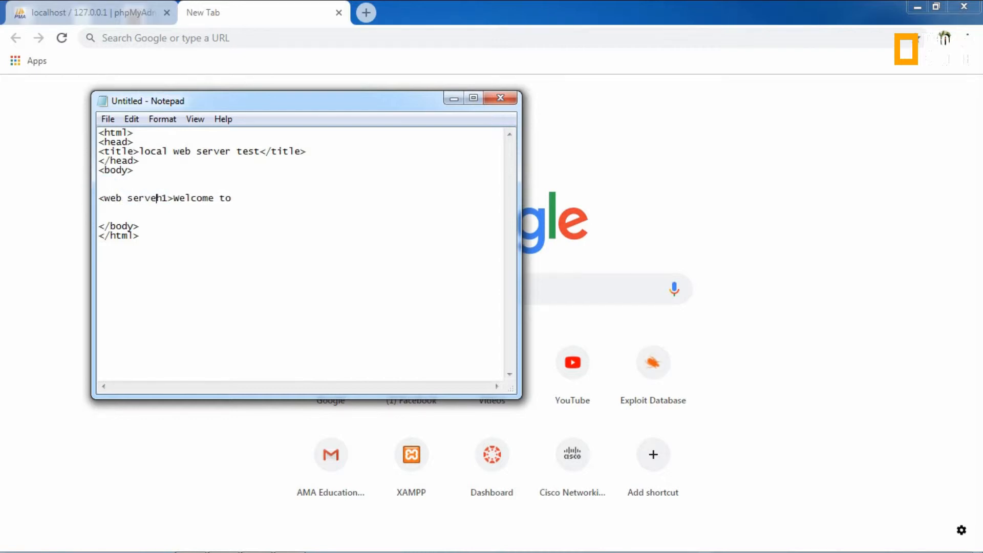
pyautogui.press('BackSpace')
pyautogui.press('BackSpace')
pyautogui.press('BackSpace')
pyautogui.press('BackSpace')
pyautogui.press('BackSpace')
pyautogui.press('BackSpace')
pyautogui.press('BackSpace')
pyautogui.press('BackSpace')
pyautogui.press('BackSpace')
pyautogui.press('BackSpace')
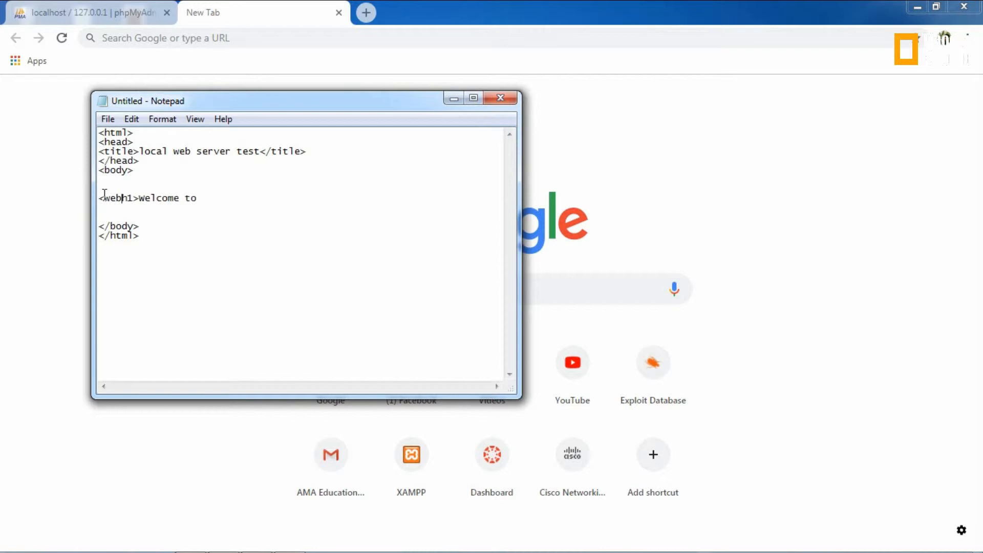
pyautogui.click(186, 200)
pyautogui.click(186, 198)
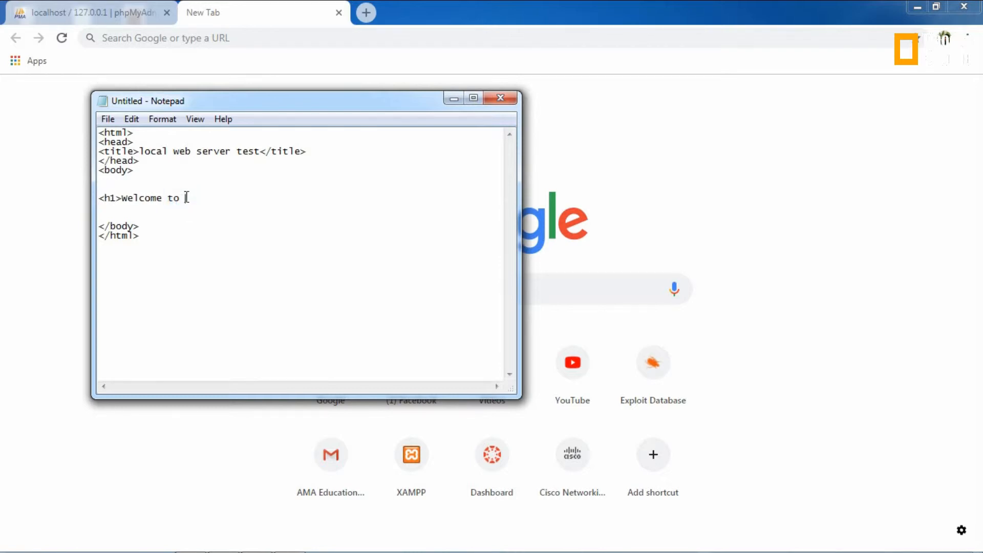
pyautogui.press('BackSpace')
pyautogui.press('BackSpace')
pyautogui.write('is ois a test')
# Step: Complete the heading text to read 'Welcome this is a test of local web server'
pyautogui.click(185, 198)
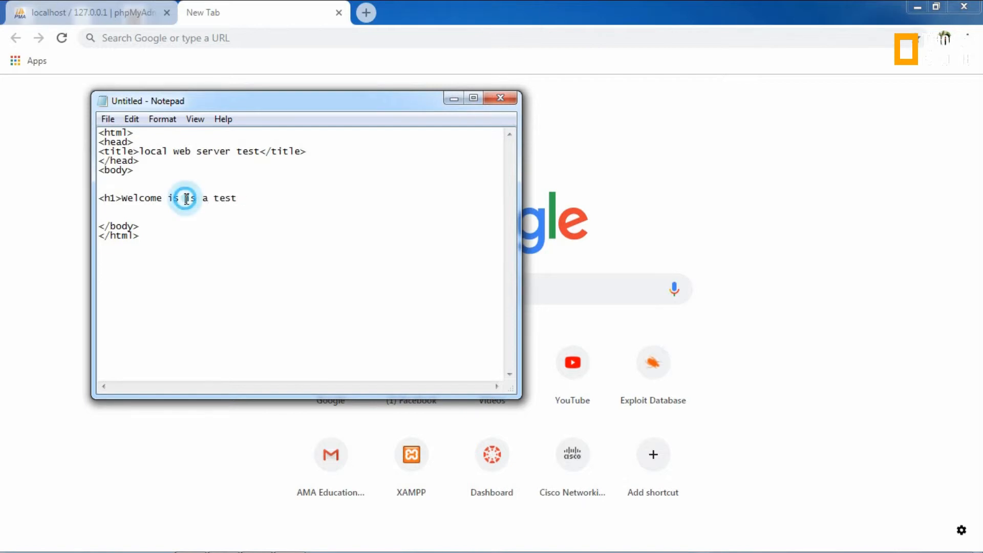
pyautogui.write('of loc')
pyautogui.press('BackSpace')
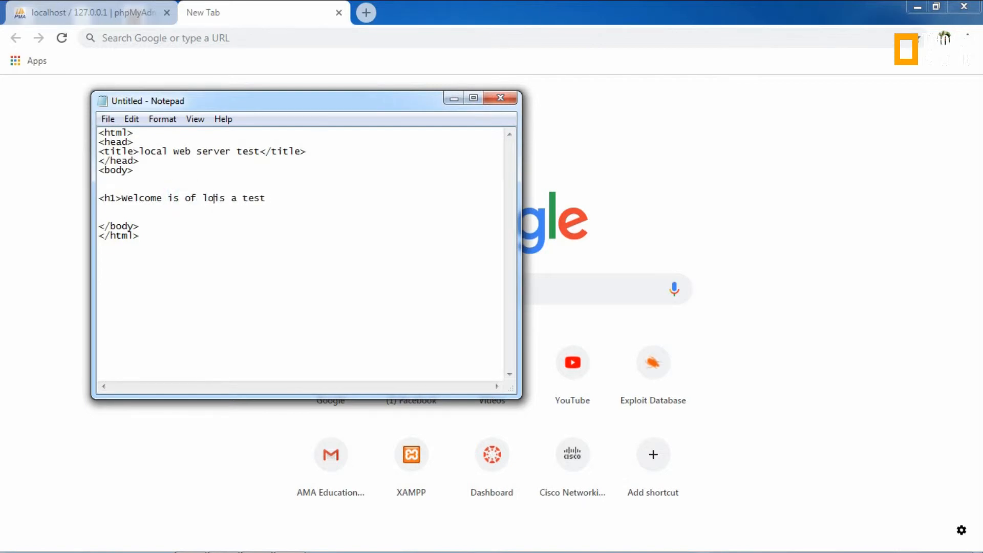
pyautogui.write('cal web ser')
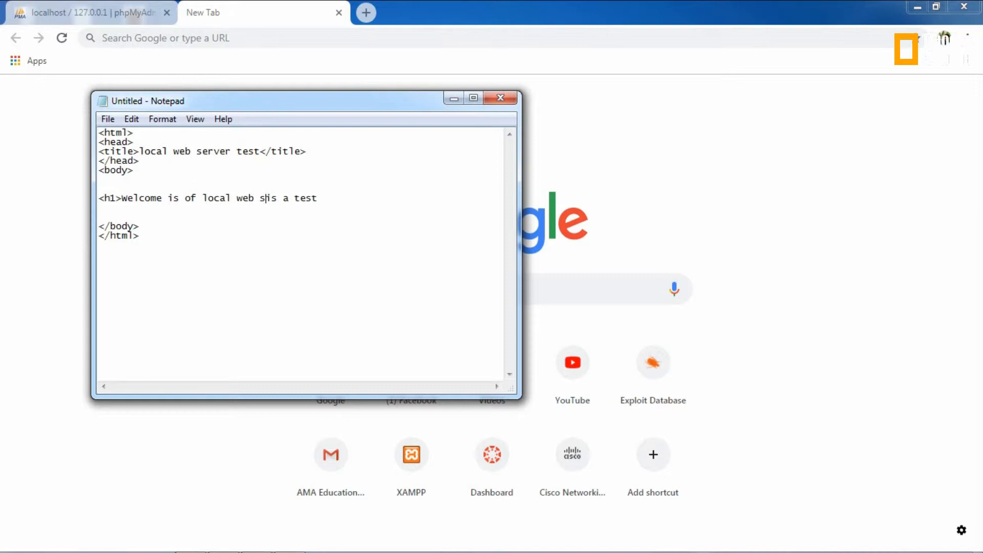
pyautogui.write('ver')
pyautogui.press('BackSpace')
pyautogui.press('BackSpace')
pyautogui.press('BackSpace')
pyautogui.press('BackSpace')
pyautogui.press('BackSpace')
pyautogui.press('BackSpace')
pyautogui.press('BackSpace')
pyautogui.press('BackSpace')
pyautogui.press('BackSpace')
pyautogui.press('BackSpace')
pyautogui.press('BackSpace')
pyautogui.press('BackSpace')
pyautogui.press('BackSpace')
pyautogui.press('BackSpace')
pyautogui.press('BackSpace')
pyautogui.press('BackSpace')
pyautogui.press('BackSpace')
pyautogui.press('BackSpace')
pyautogui.press('BackSpace')
pyautogui.press('BackSpace')
pyautogui.press('BackSpace')
pyautogui.press('BackSpace')
pyautogui.press('BackSpace')
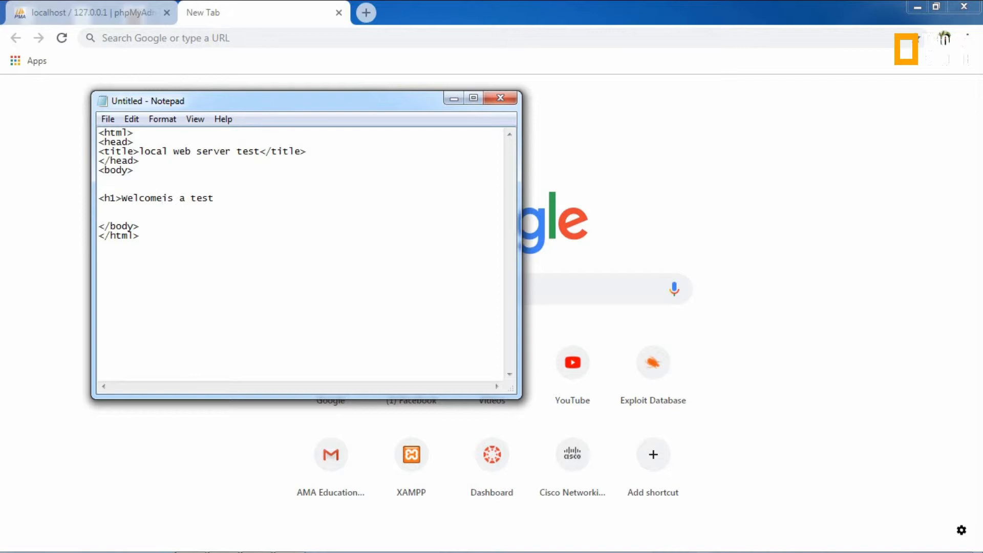
pyautogui.write('th')
pyautogui.click(200, 199)
pyautogui.click(196, 198)
pyautogui.write('is a')
pyautogui.press('BackSpace')
pyautogui.press('BackSpace')
pyautogui.click(254, 198)
pyautogui.write('of l')
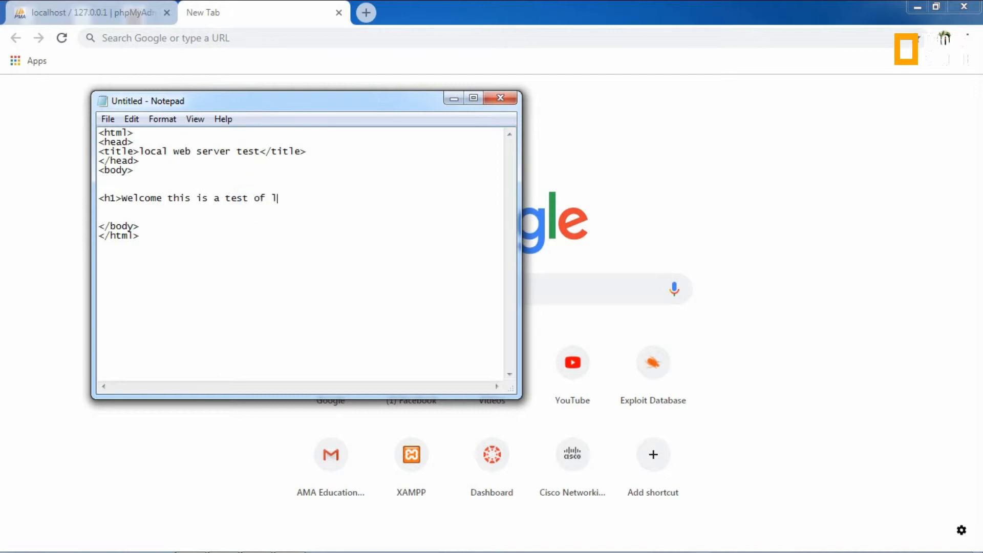
pyautogui.write('ocal')
pyautogui.write(' web ')
pyautogui.write('server')
pyautogui.write('<')
pyautogui.write('<')
# Step: Close the heading with a </h1> tag at the end of the line
pyautogui.click(256, 197)
pyautogui.write('/h1')
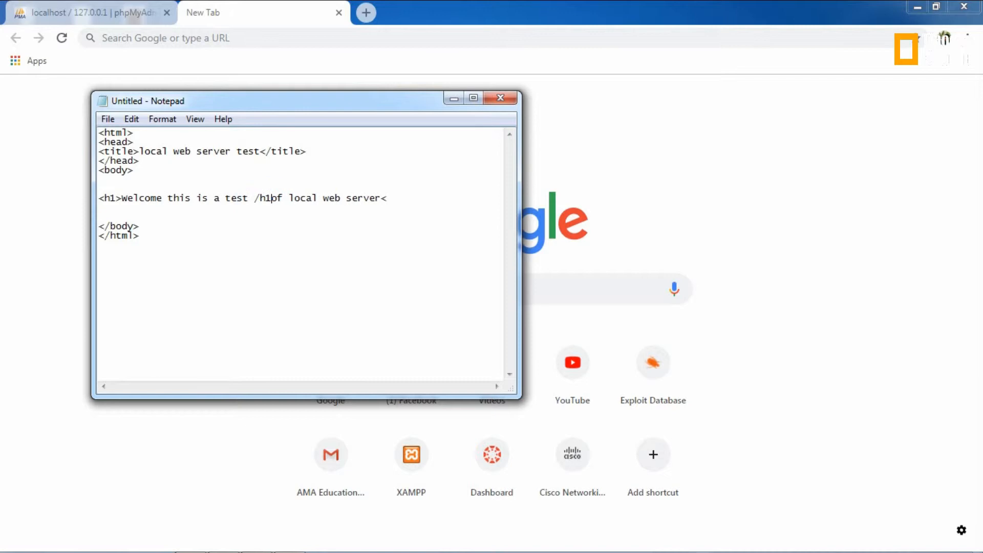
pyautogui.write('>')
pyautogui.press('BackSpace')
pyautogui.press('BackSpace')
pyautogui.press('BackSpace')
pyautogui.press('BackSpace')
pyautogui.press('BackSpace')
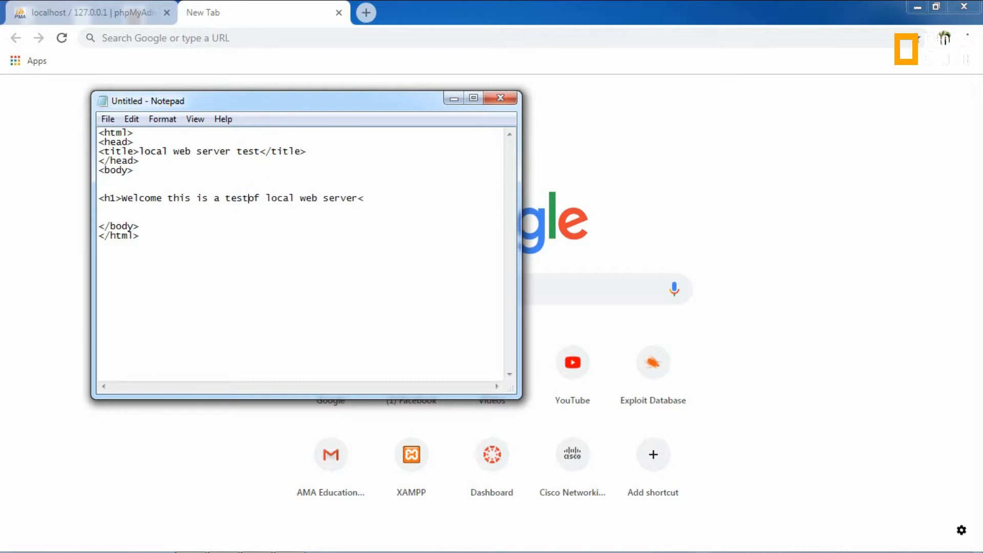
pyautogui.click(385, 196)
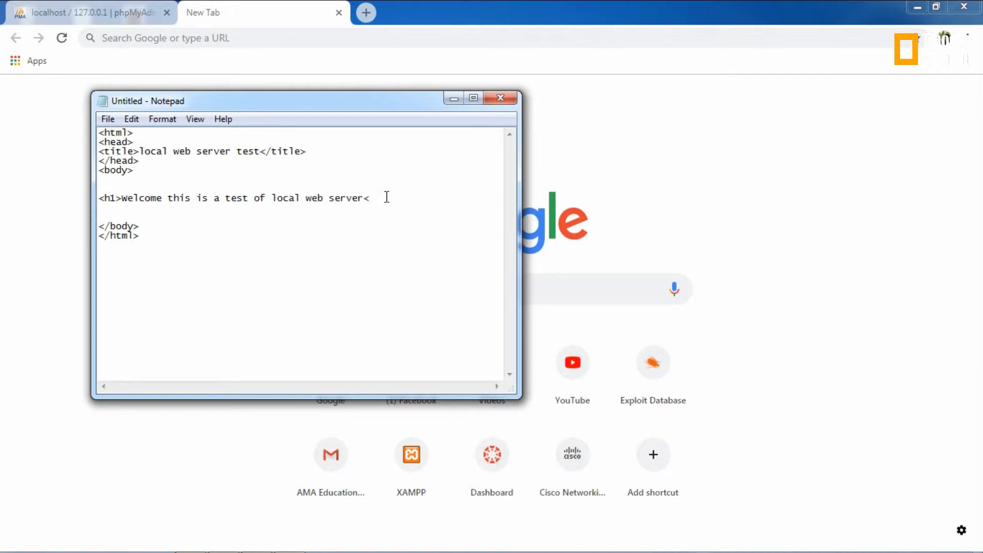
pyautogui.write('/h1')
pyautogui.press('BackSpace')
pyautogui.press('BackSpace')
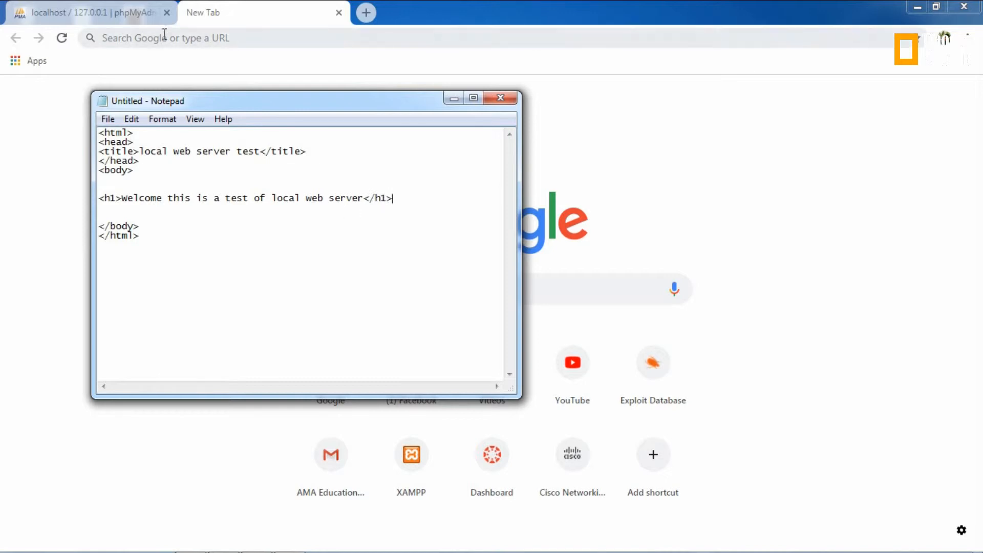
pyautogui.click(107, 119)
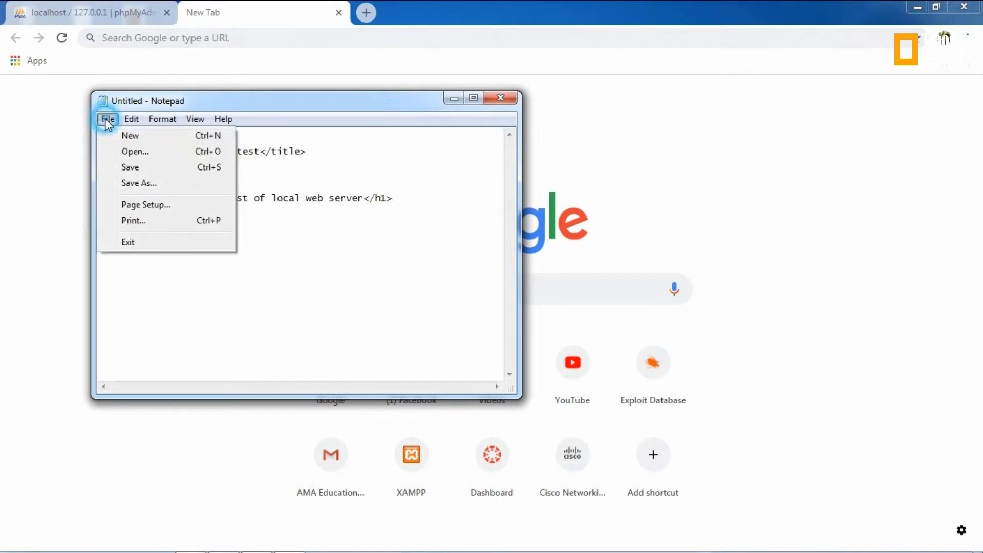
# Step: Save the page to the Desktop as test.html with type All Files, then minimize Notepad
pyautogui.click(142, 183)
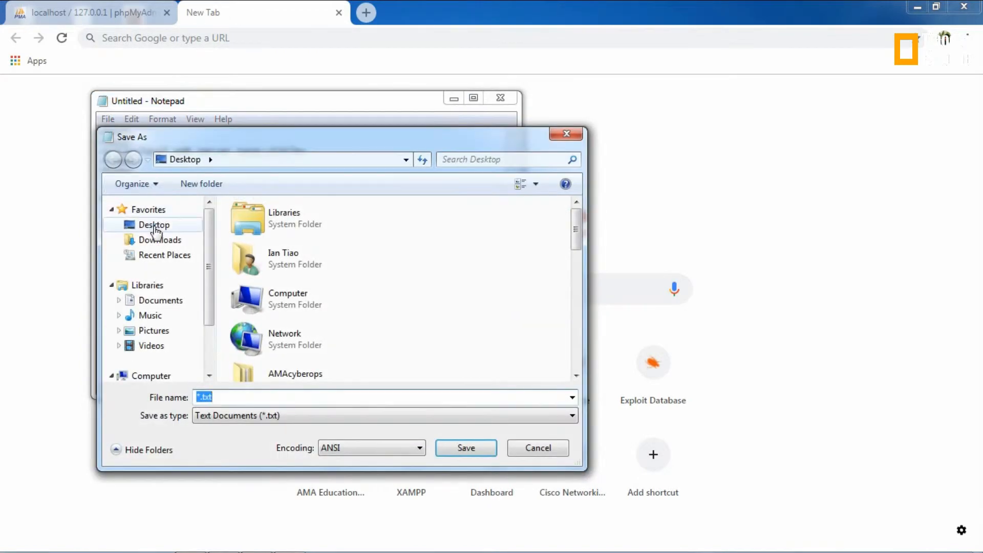
pyautogui.click(141, 226)
pyautogui.click(291, 416)
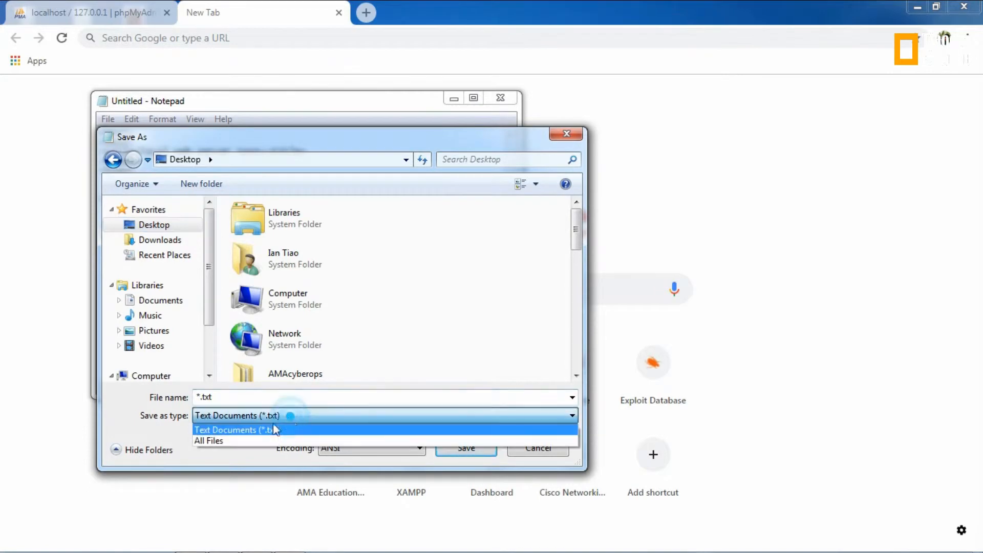
pyautogui.click(220, 440)
pyautogui.click(224, 398)
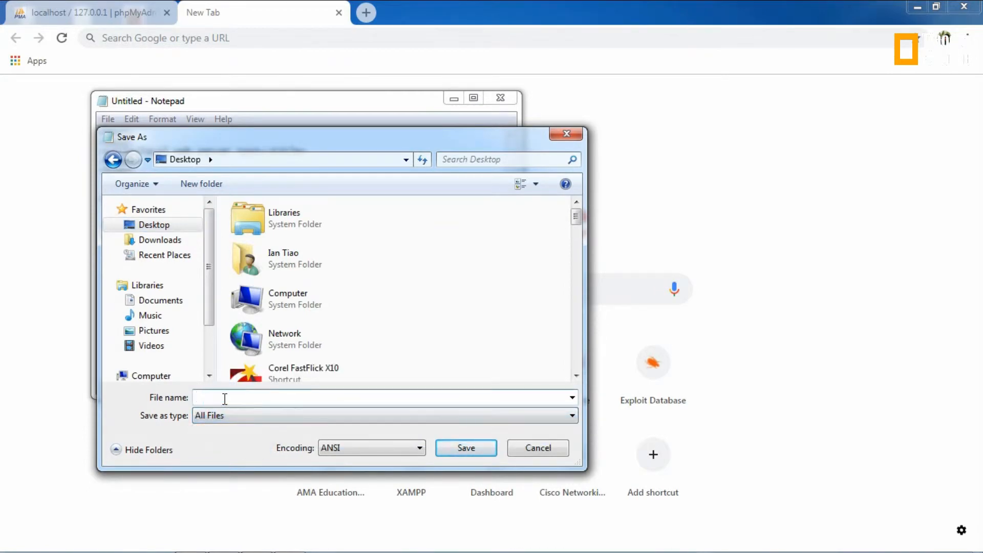
pyautogui.write('test.html')
pyautogui.click(464, 449)
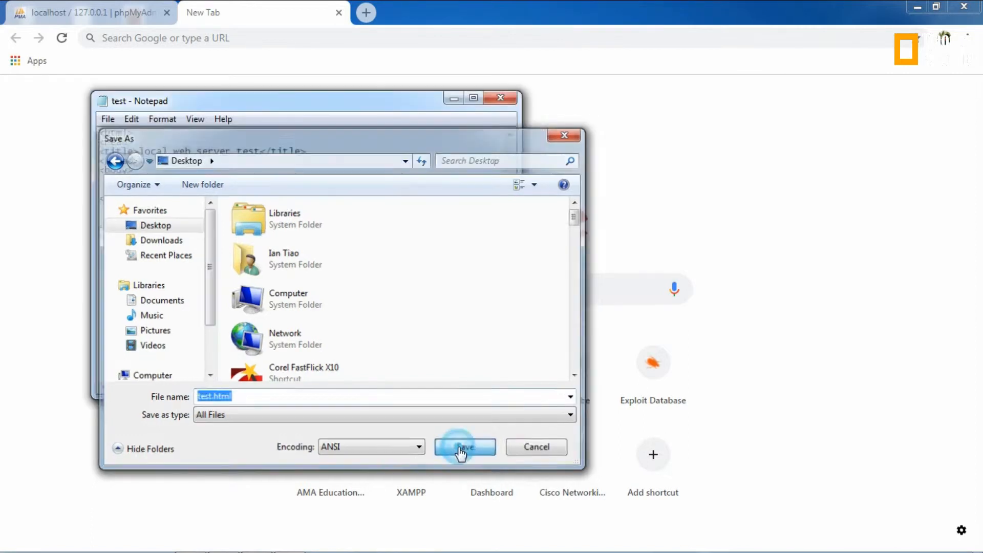
pyautogui.click(453, 98)
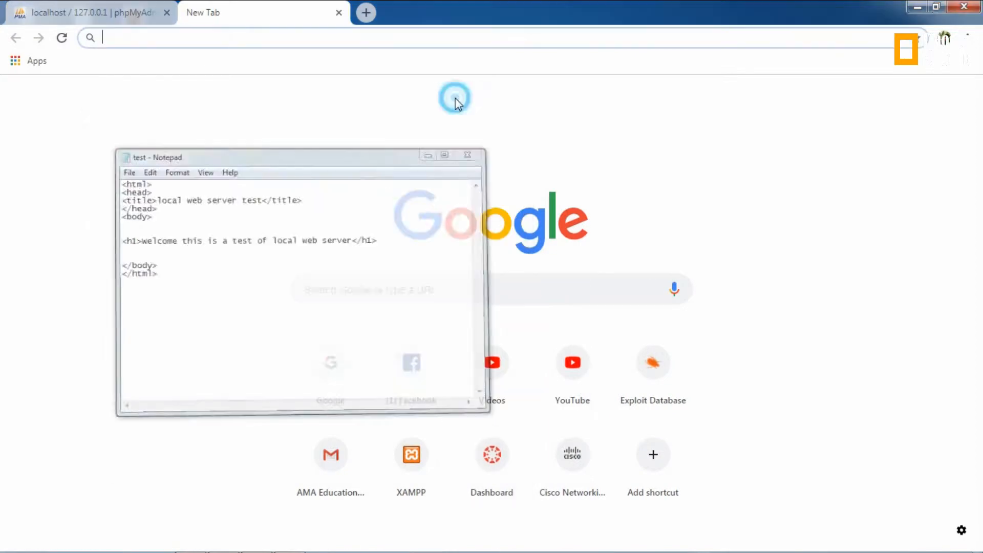
# Step: Minimize Chrome and browse via Computer to C:\xampp\htdocs in Windows Explorer
pyautogui.click(916, 7)
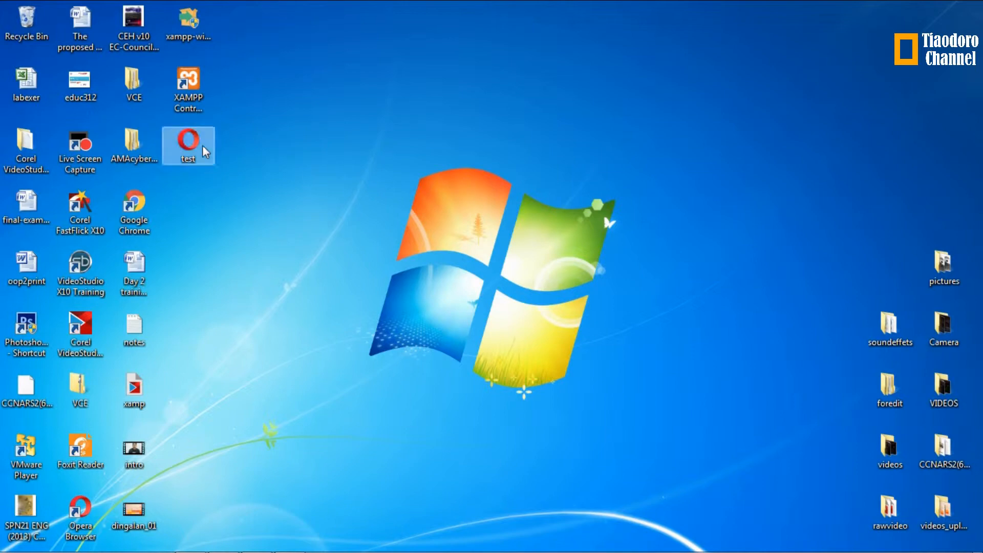
pyautogui.moveTo(220, 548)
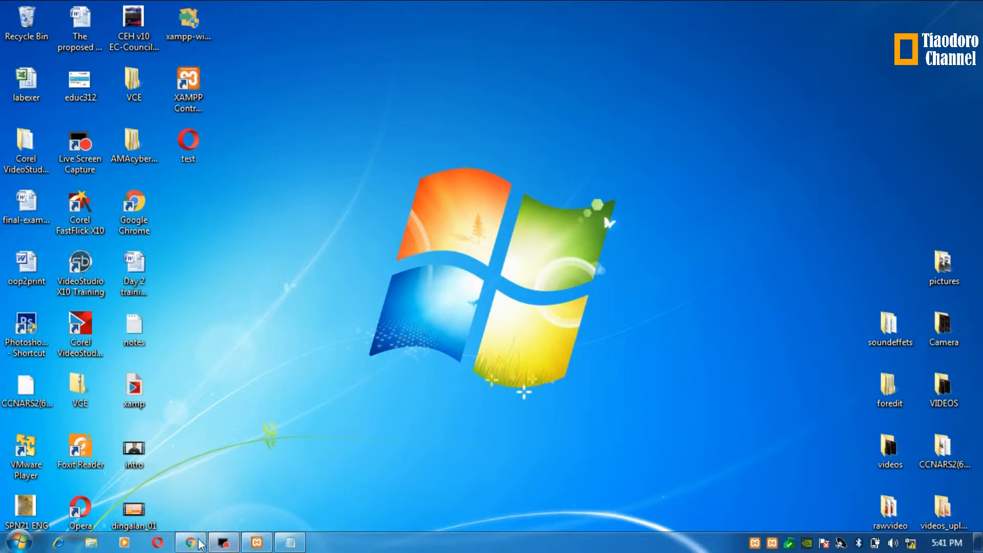
pyautogui.click(19, 542)
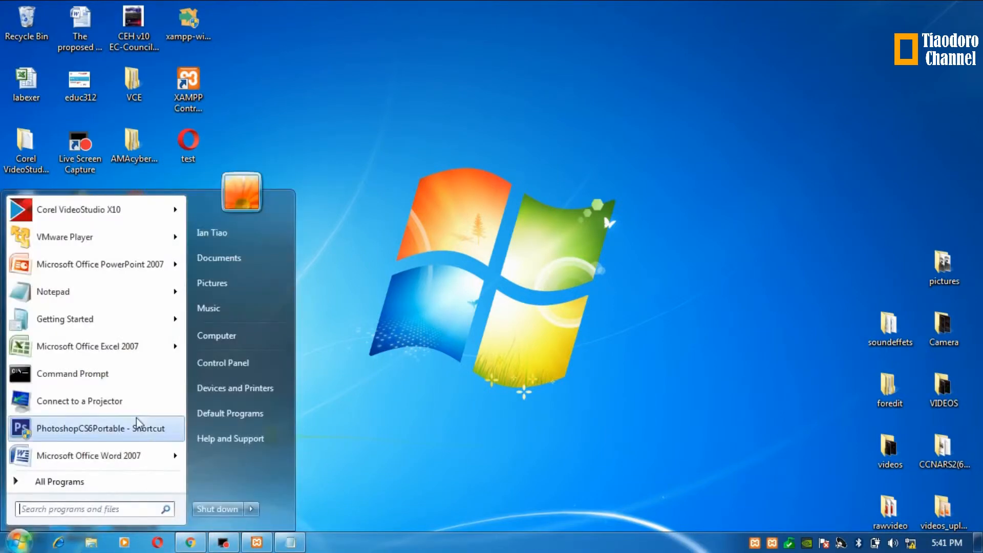
pyautogui.click(223, 336)
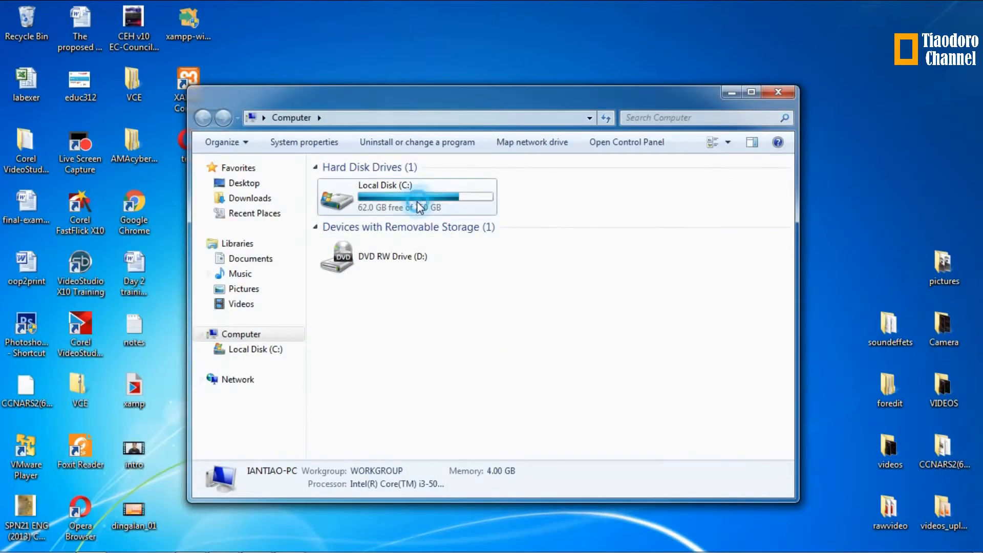
pyautogui.doubleClick(418, 206)
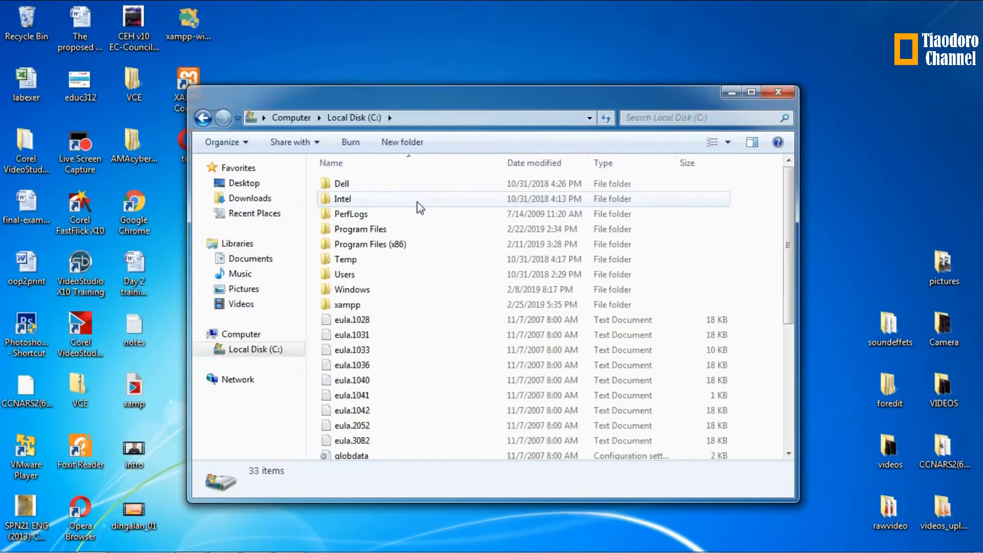
pyautogui.doubleClick(365, 305)
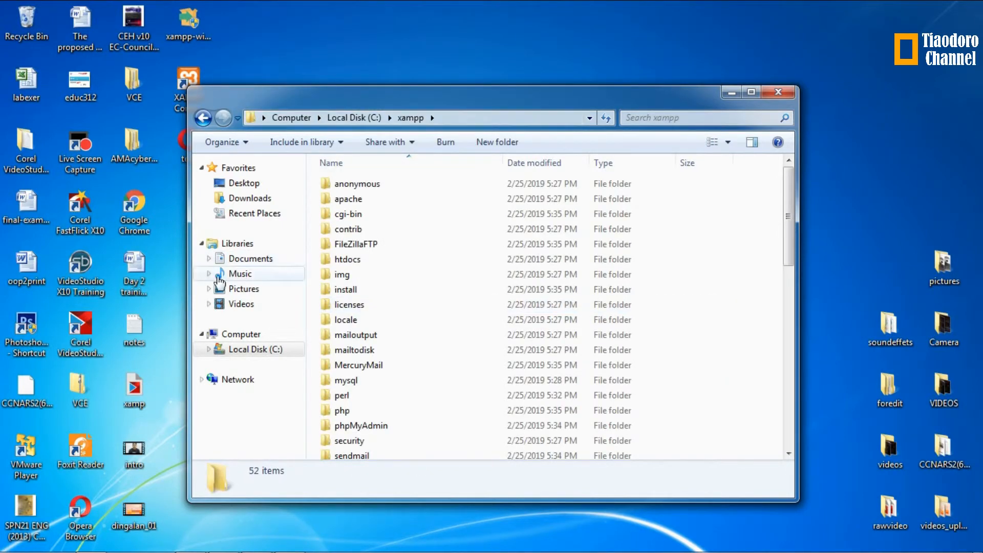
pyautogui.doubleClick(352, 263)
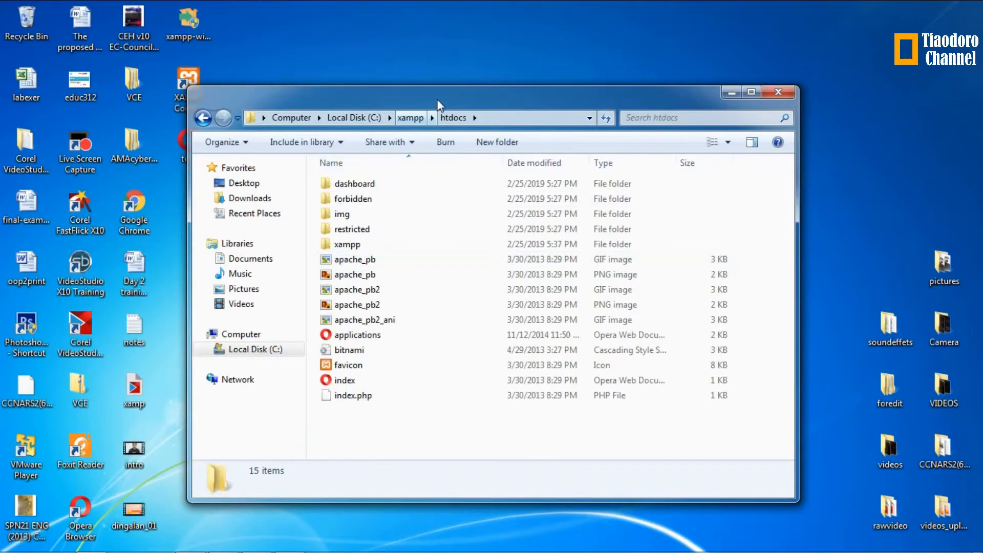
pyautogui.moveTo(431, 96); pyautogui.dragTo(535, 87)
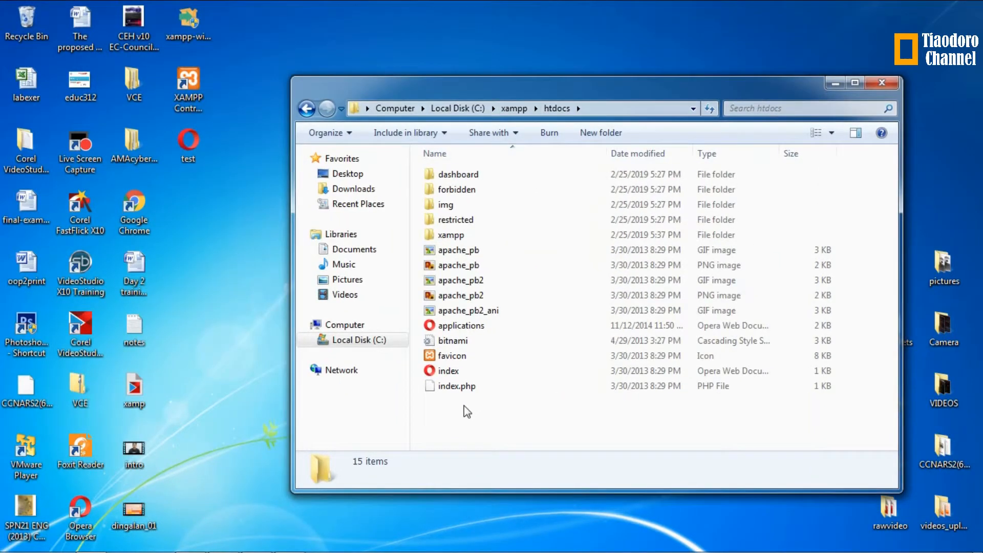
# Step: Create a new folder named test inside htdocs
pyautogui.rightClick(464, 405)
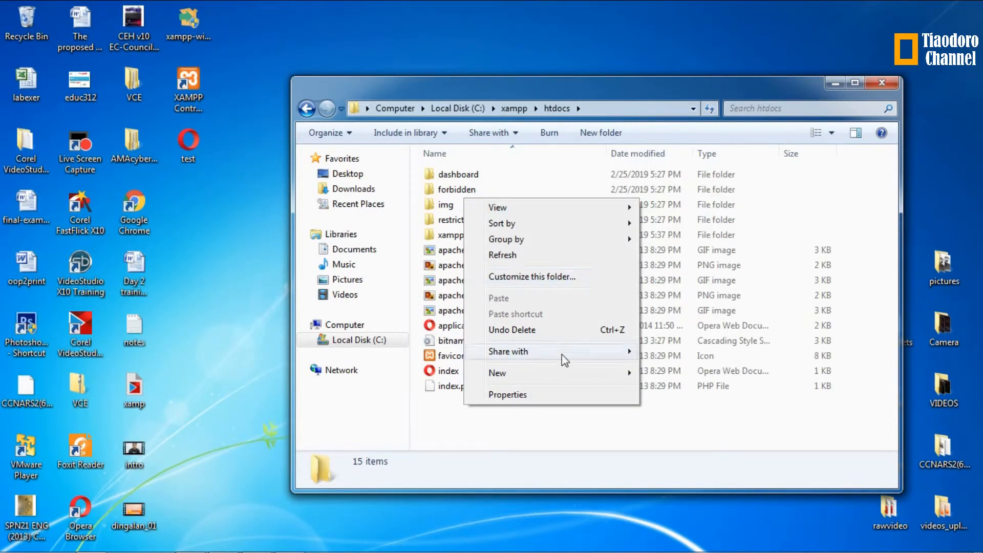
pyautogui.moveTo(571, 370)
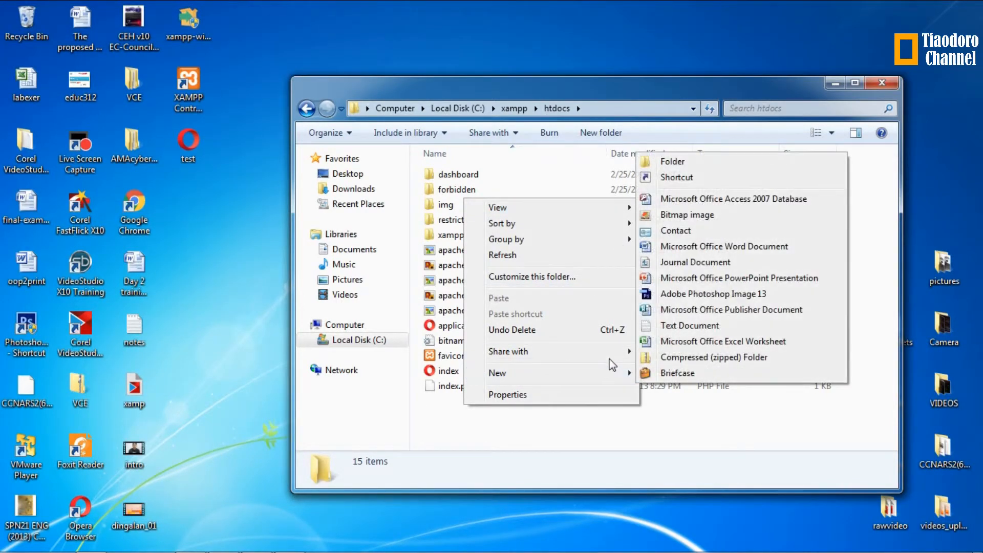
pyautogui.click(647, 164)
pyautogui.write('test')
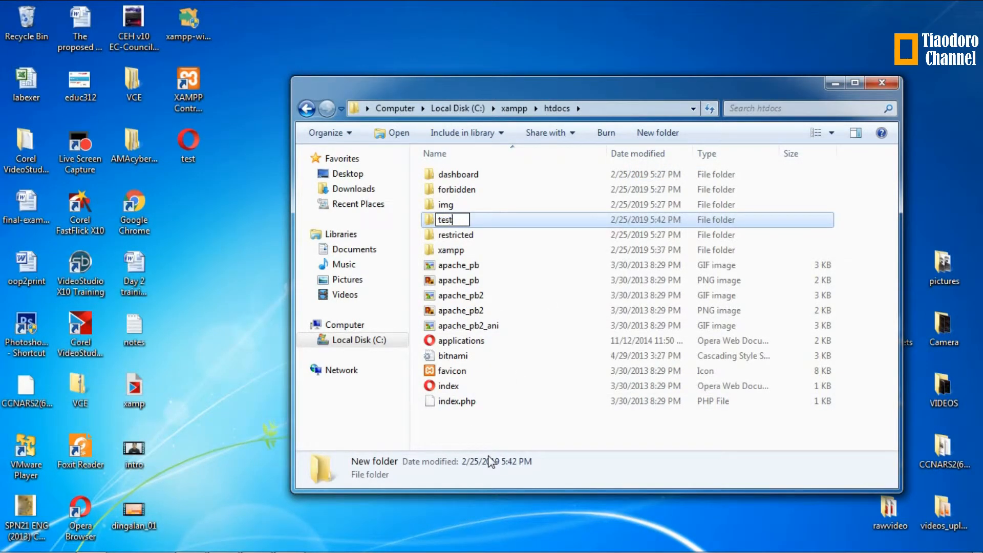
pyautogui.press('Return')
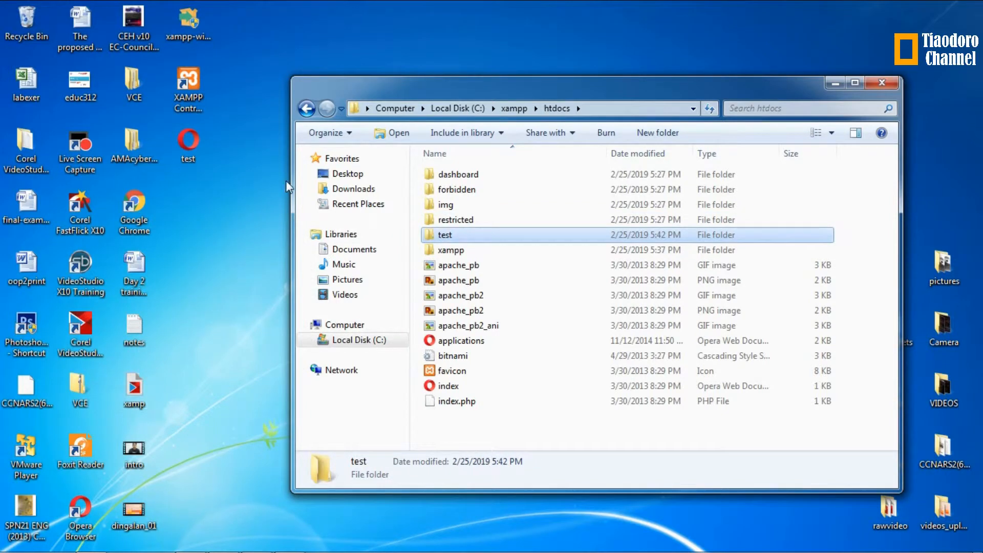
# Step: Move test.html from the Desktop into the test folder, then minimize Explorer
pyautogui.click(184, 147)
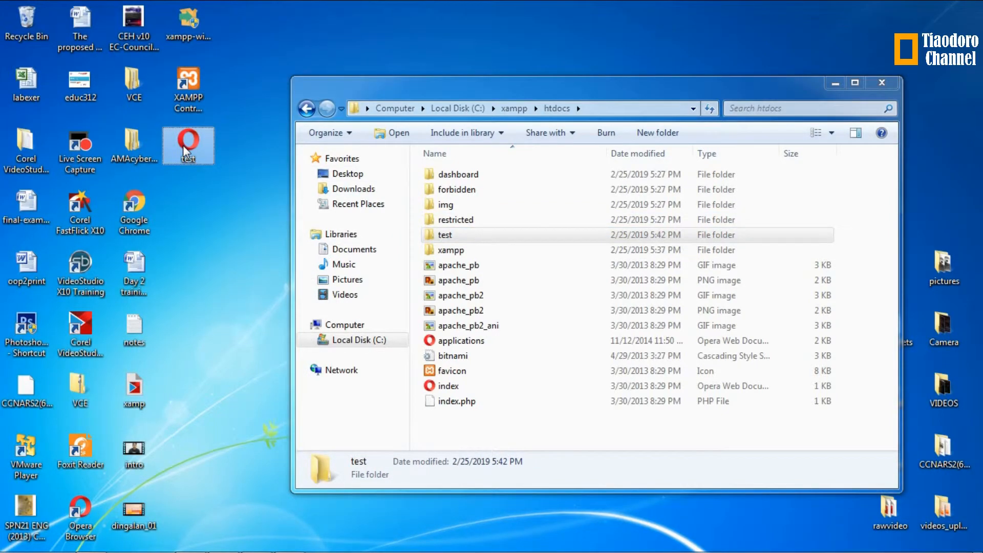
pyautogui.doubleClick(485, 235)
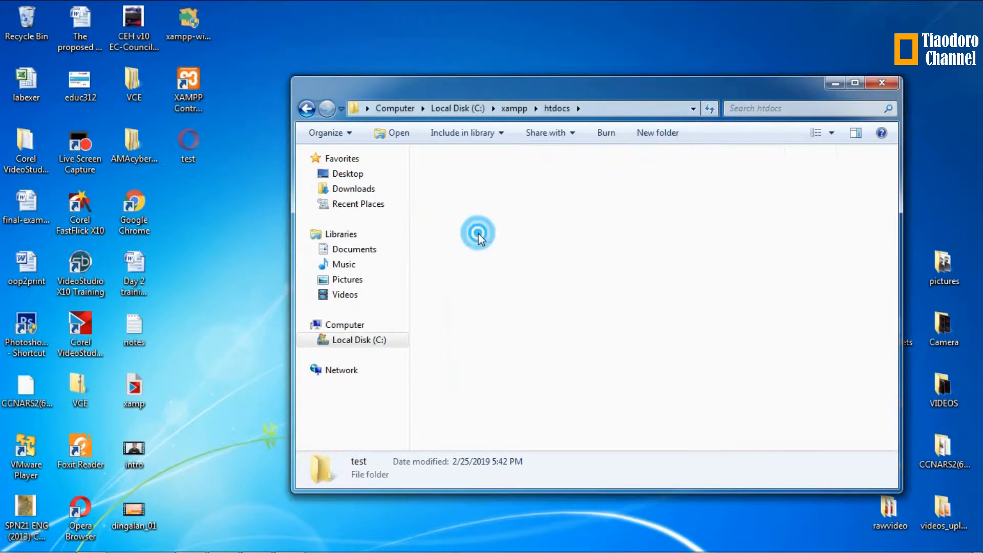
pyautogui.moveTo(497, 259); pyautogui.dragTo(496, 259)
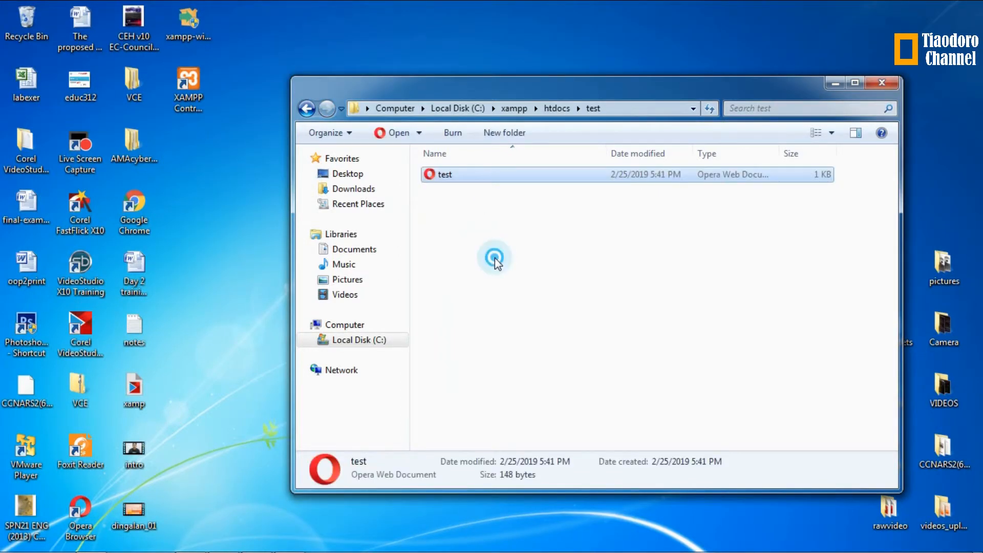
pyautogui.click(495, 257)
pyautogui.click(835, 82)
# Step: Load localhost/test/test.html in Chrome to show the welcome heading, then bring back XAMPP
pyautogui.moveTo(279, 548)
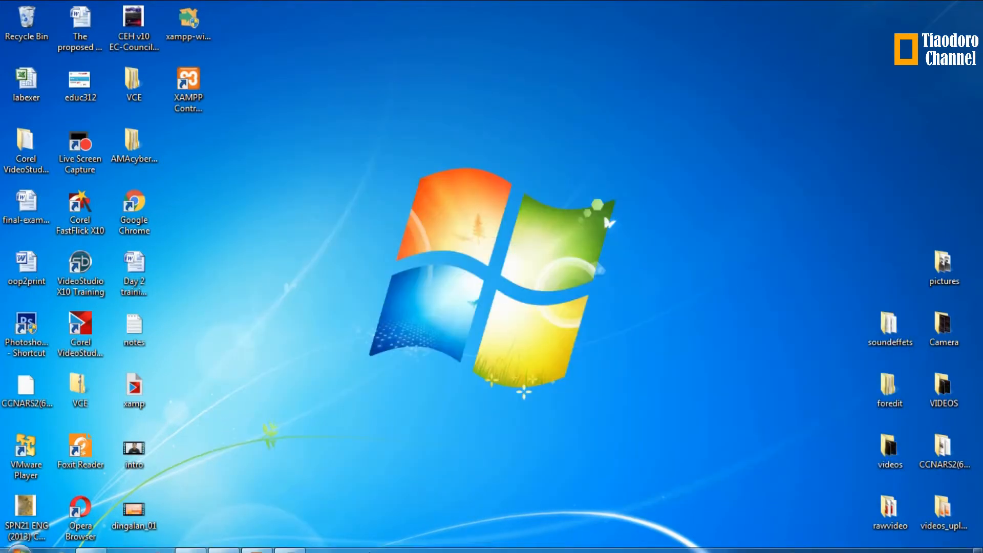
pyautogui.click(190, 543)
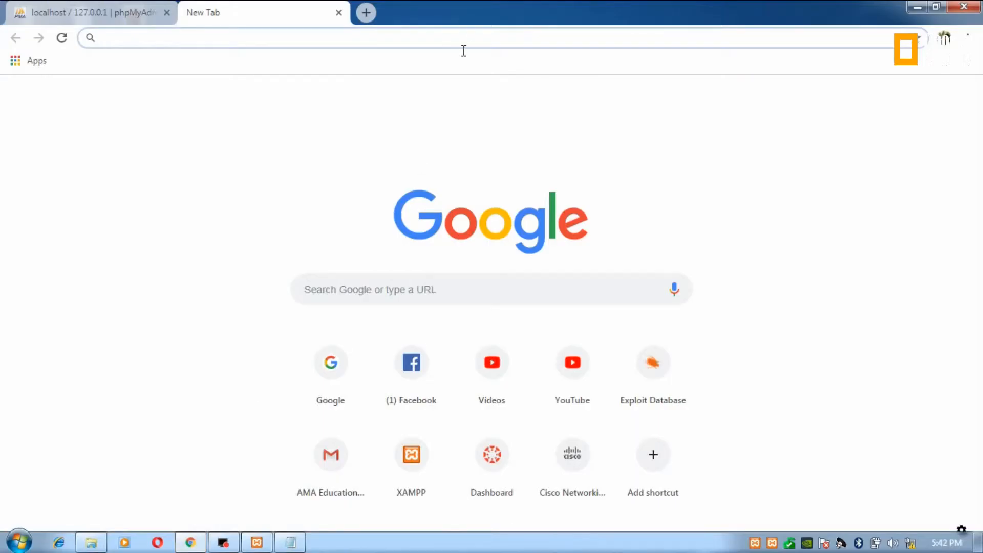
pyautogui.click(374, 39)
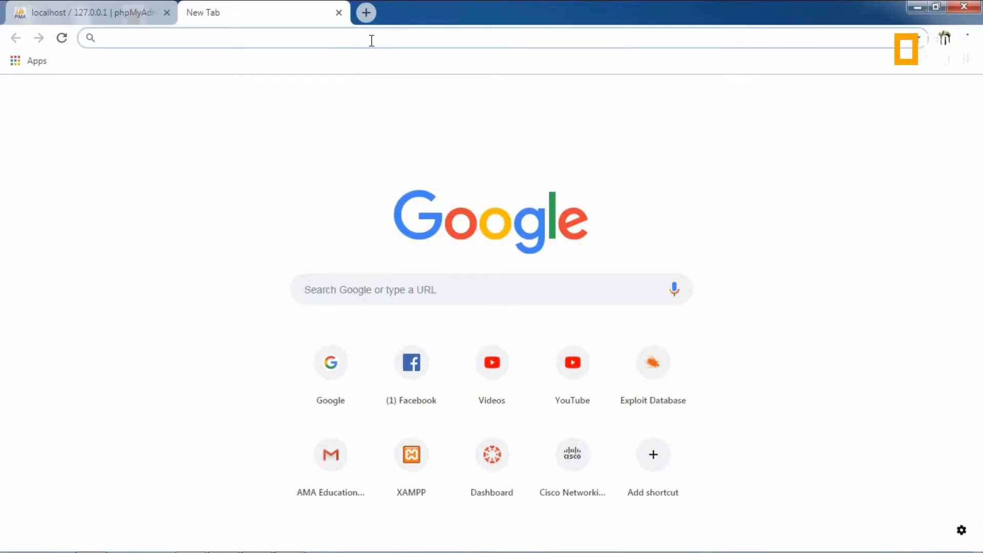
pyautogui.write('loca')
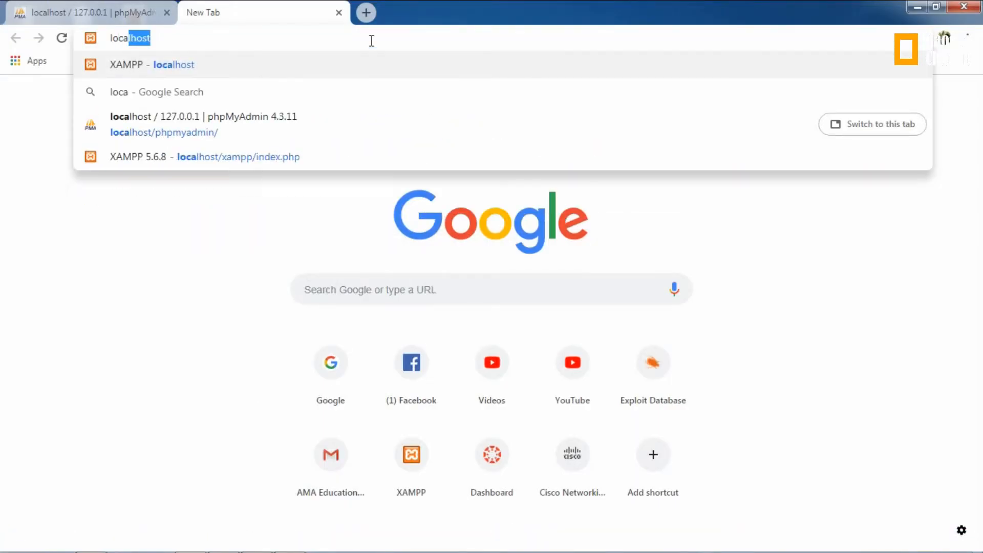
pyautogui.write('lhost/')
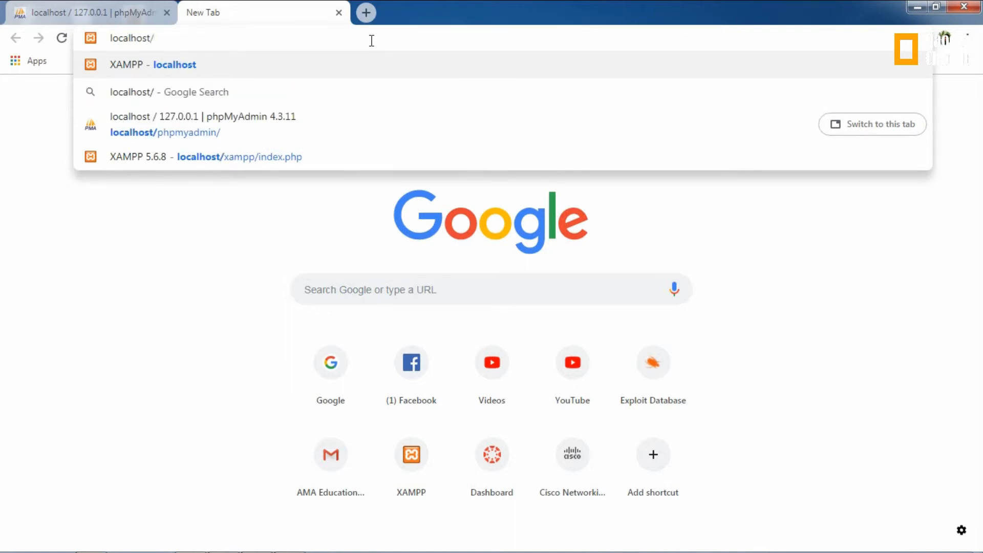
pyautogui.write('test')
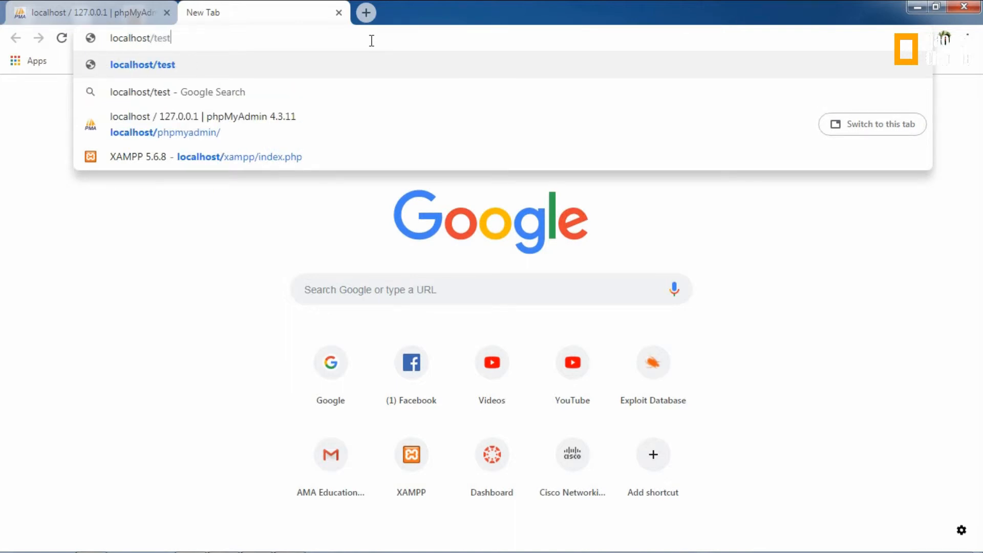
pyautogui.write('/te')
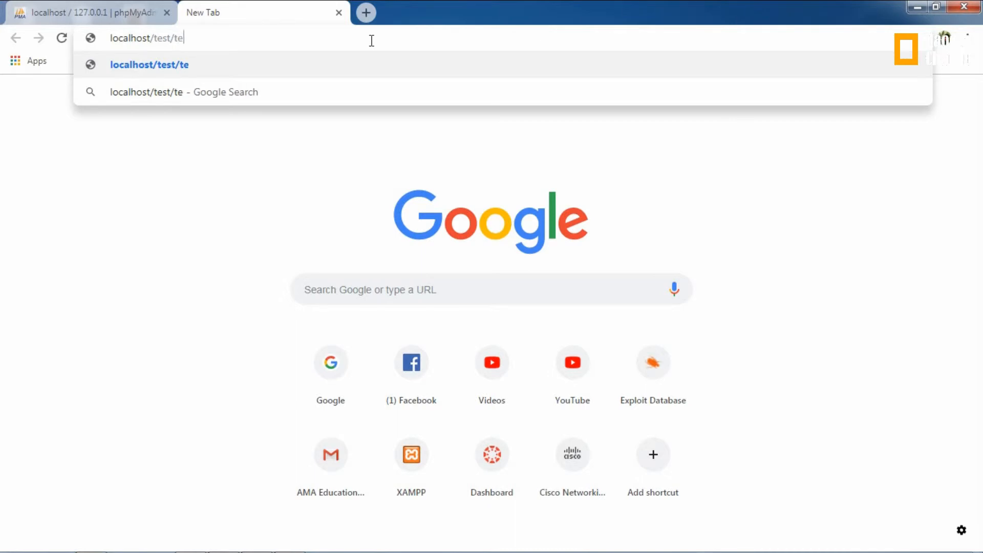
pyautogui.write('st.html')
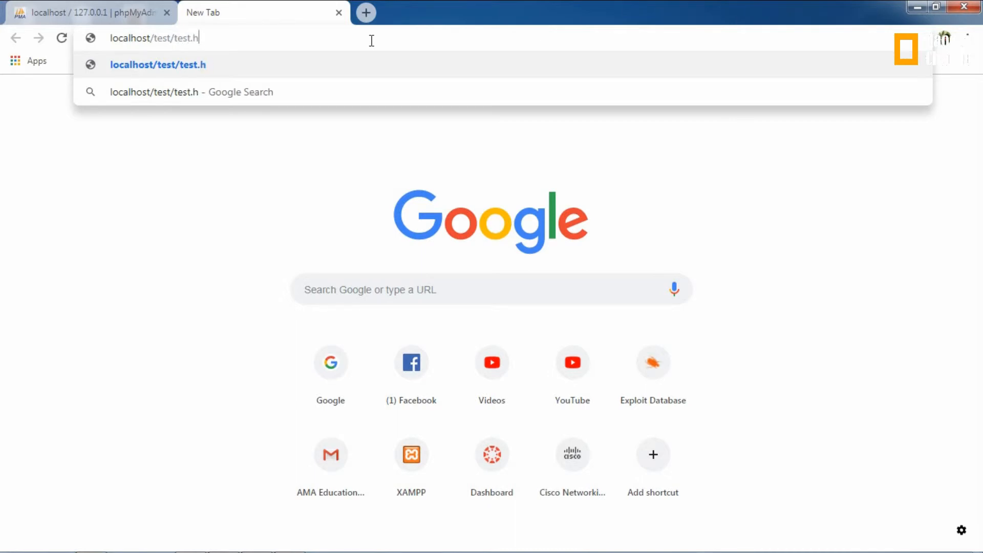
pyautogui.press('Return')
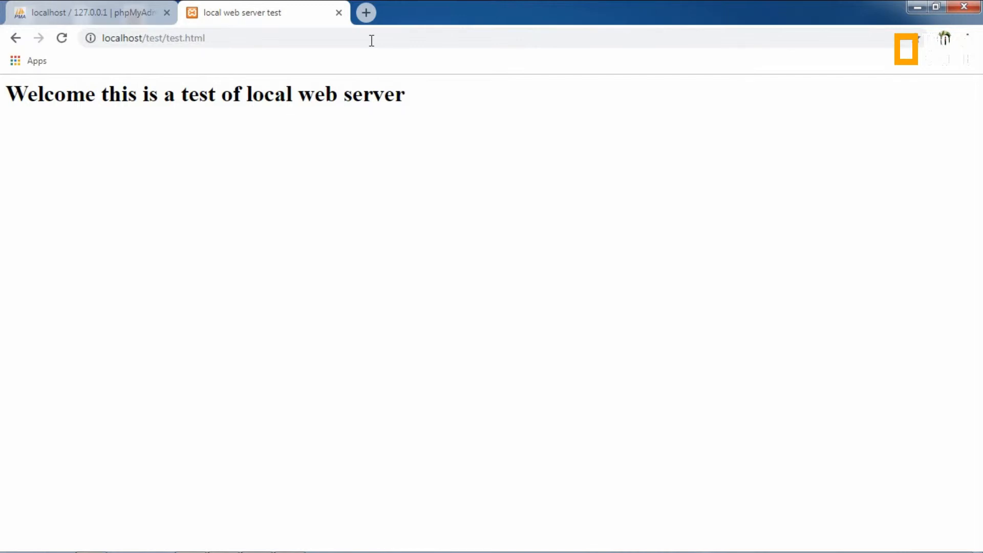
pyautogui.moveTo(156, 529)
pyautogui.click(255, 547)
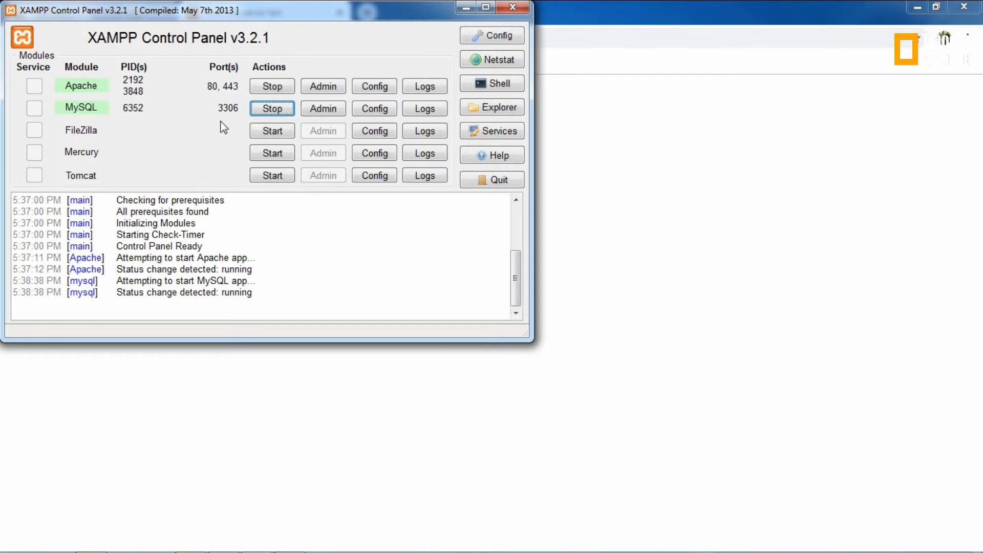
# Step: Stop MySQL and reload phpMyAdmin to see it fail without the database
pyautogui.click(270, 106)
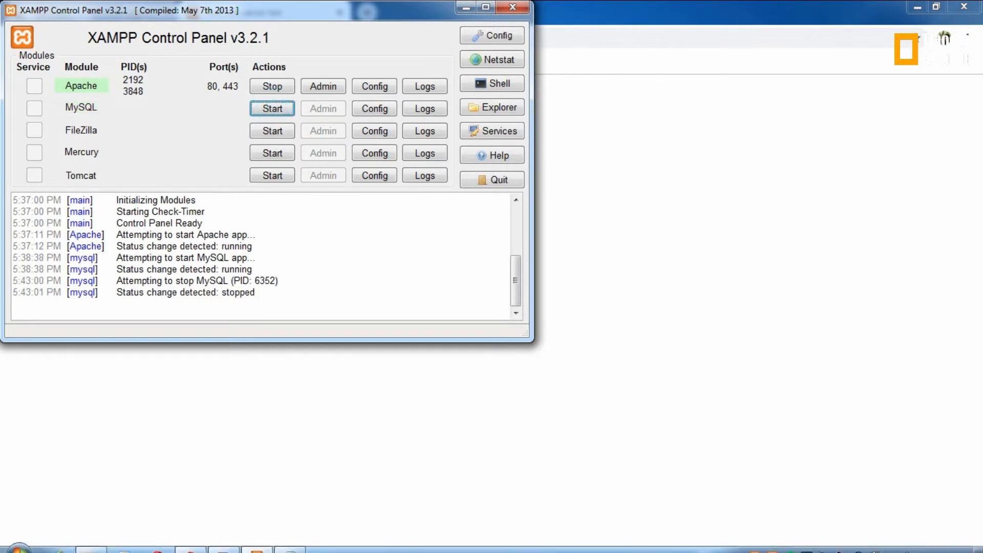
pyautogui.click(191, 543)
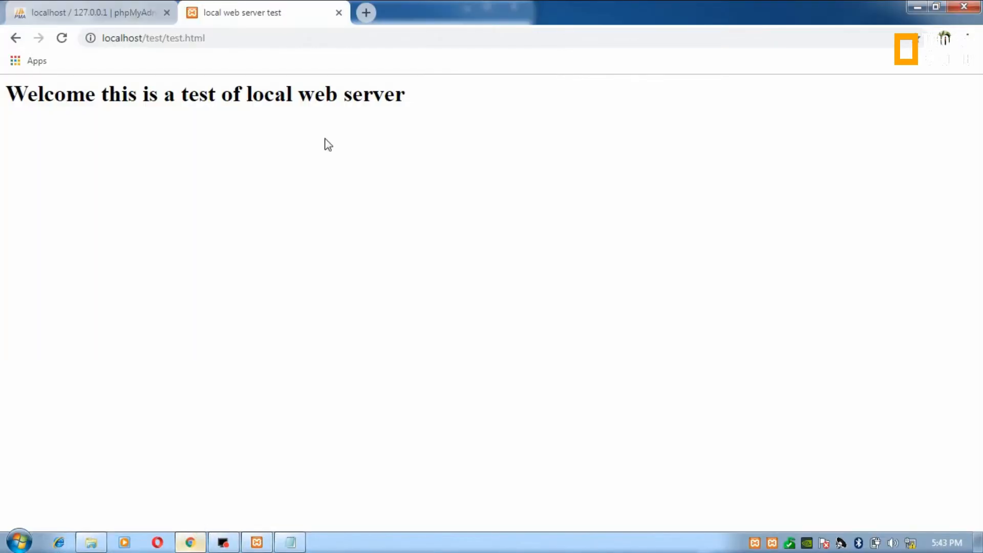
pyautogui.click(249, 35)
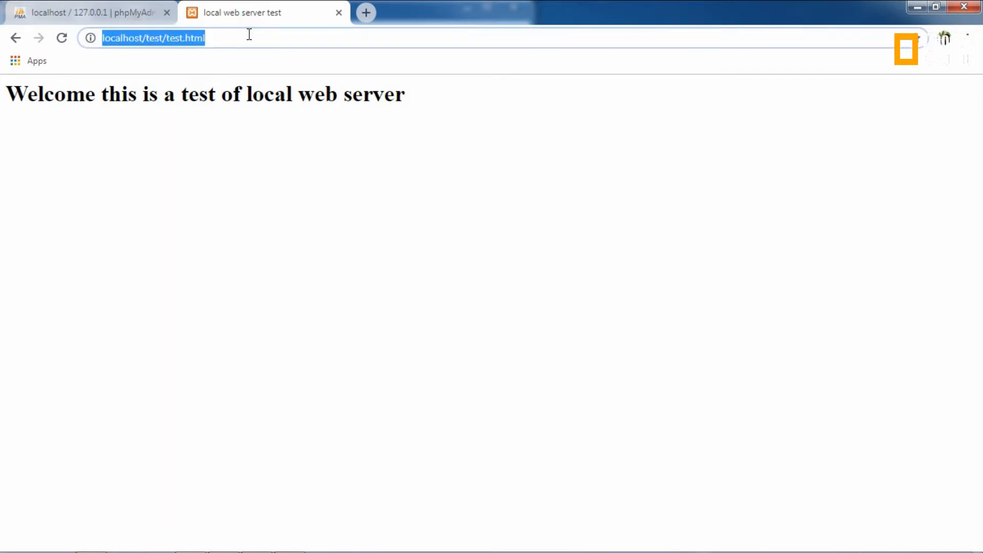
pyautogui.click(77, 12)
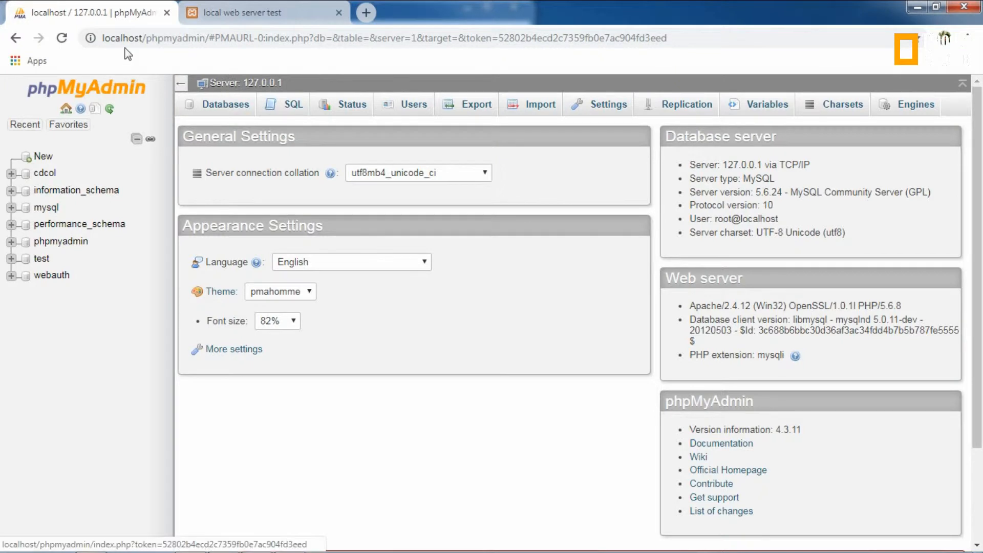
pyautogui.click(66, 39)
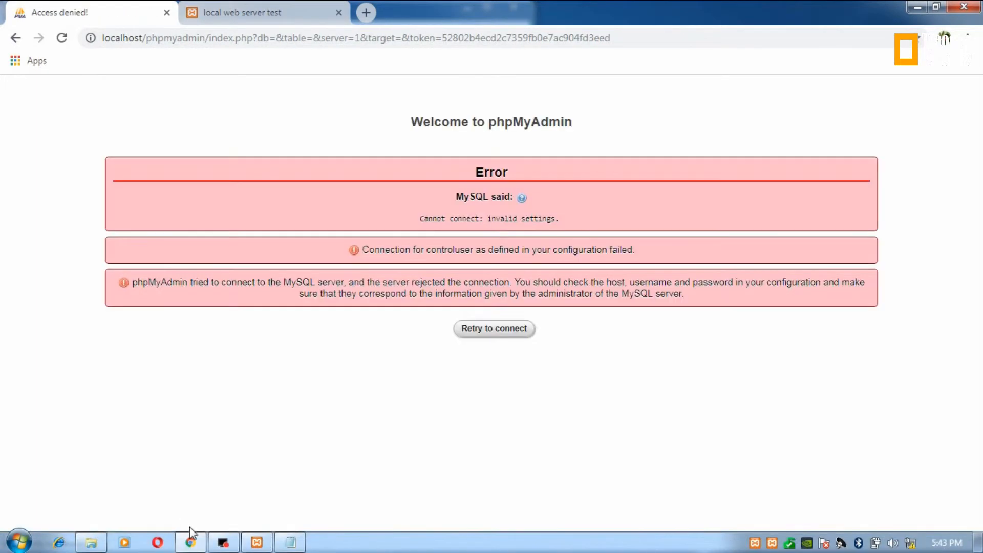
# Step: Start MySQL again, reload phpMyAdmin, and return to the localhost/test/test.html tab
pyautogui.click(256, 543)
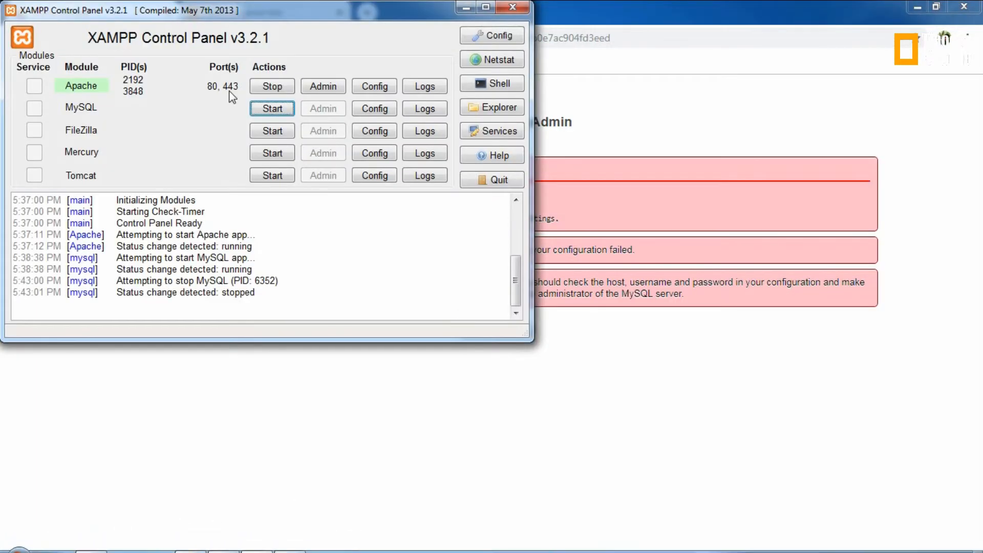
pyautogui.click(266, 109)
pyautogui.click(308, 389)
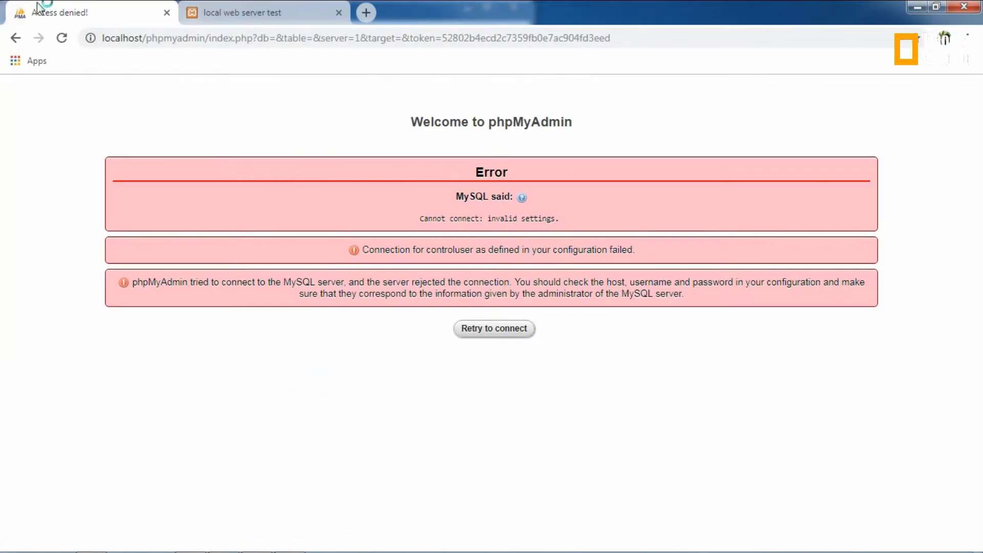
pyautogui.click(60, 37)
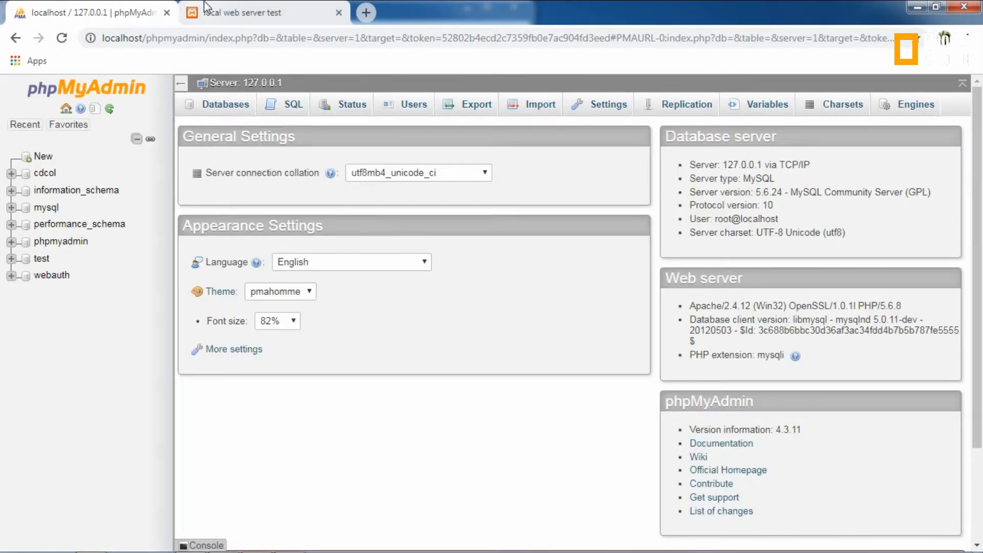
pyautogui.click(206, 7)
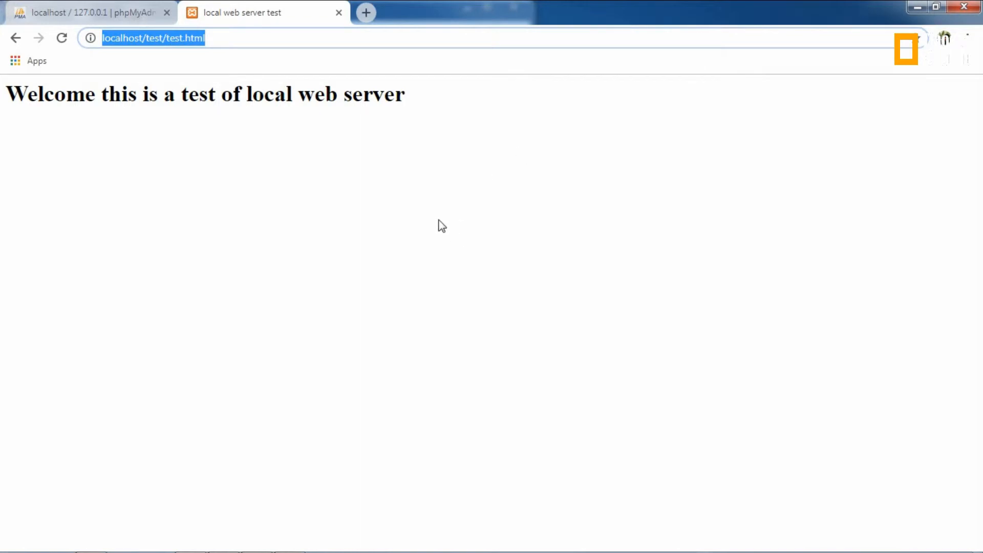
pyautogui.click(394, 248)
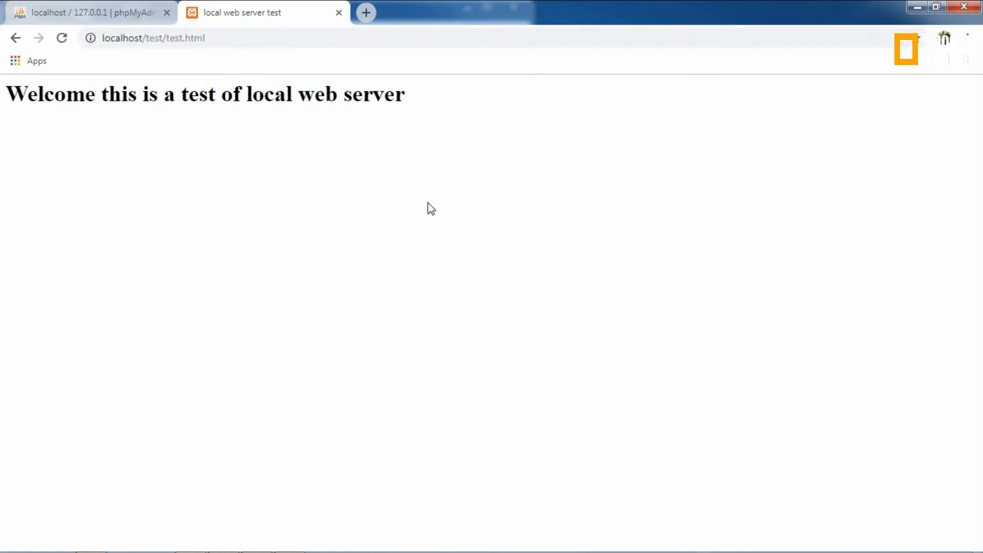
# Step: Minimize Chrome and XAMPP, then restore Notepad with test.html and the htdocs\test Explorer window
pyautogui.click(921, 5)
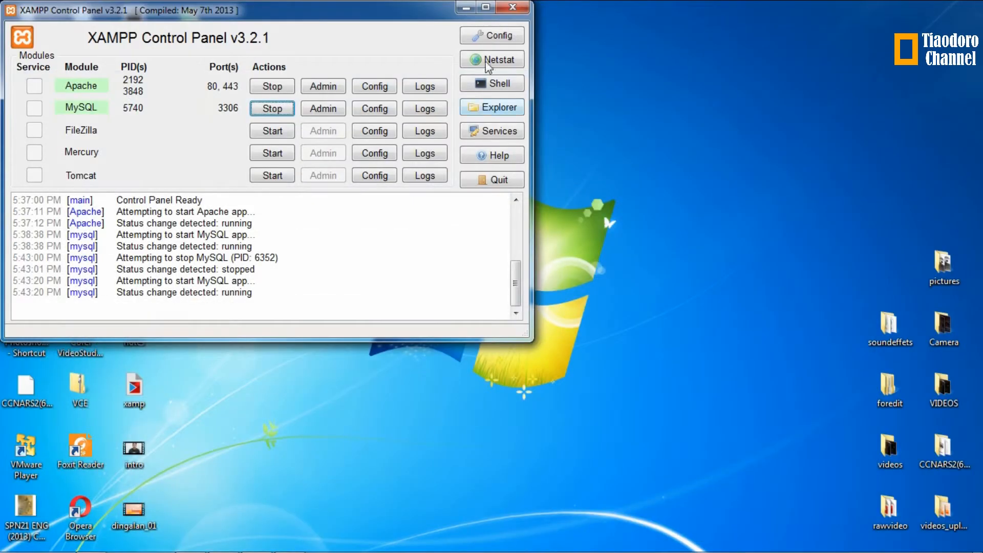
pyautogui.click(457, 9)
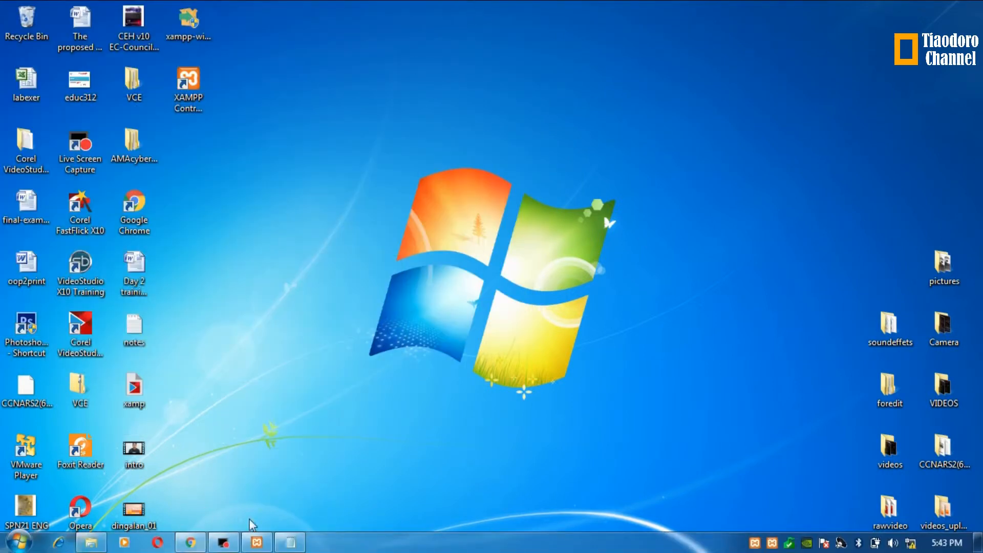
pyautogui.click(290, 541)
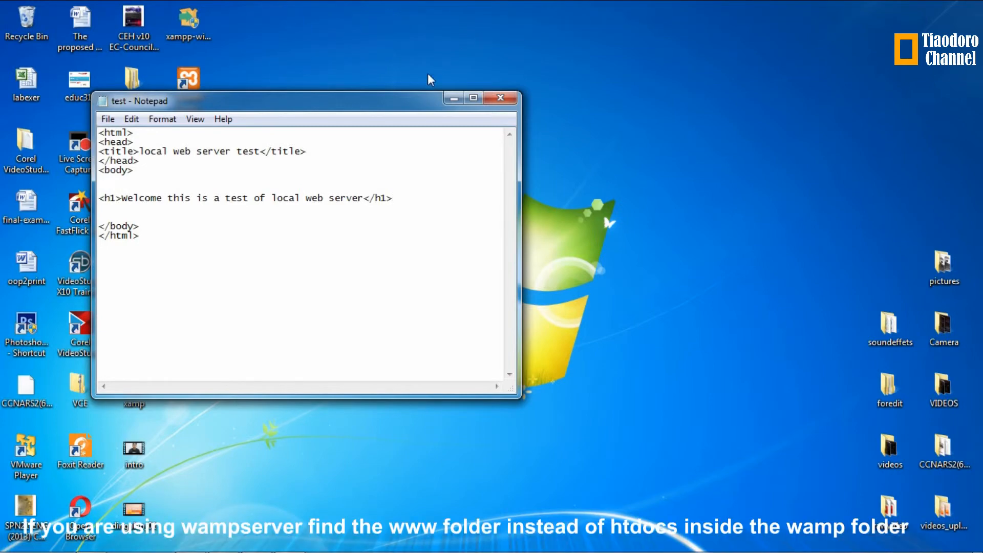
pyautogui.moveTo(270, 503)
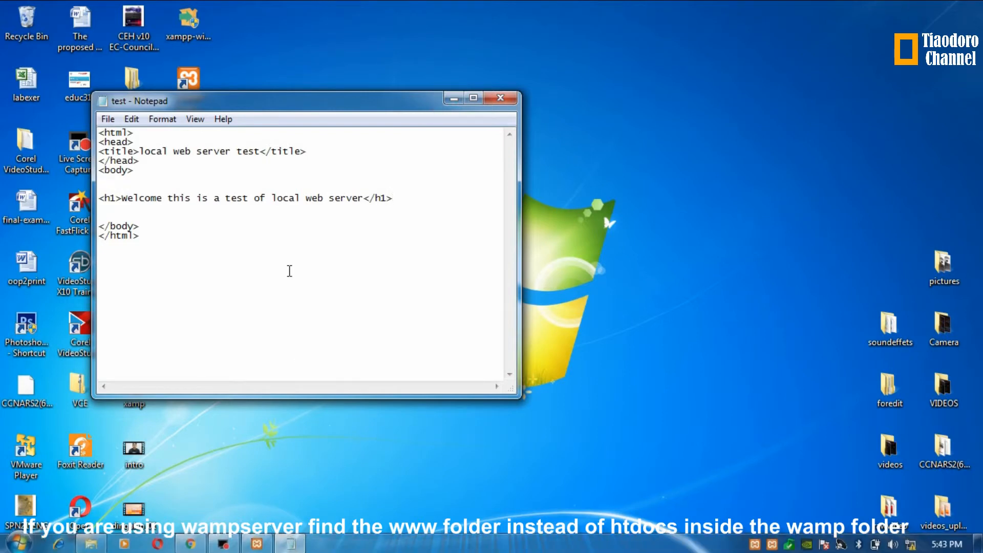
pyautogui.click(91, 541)
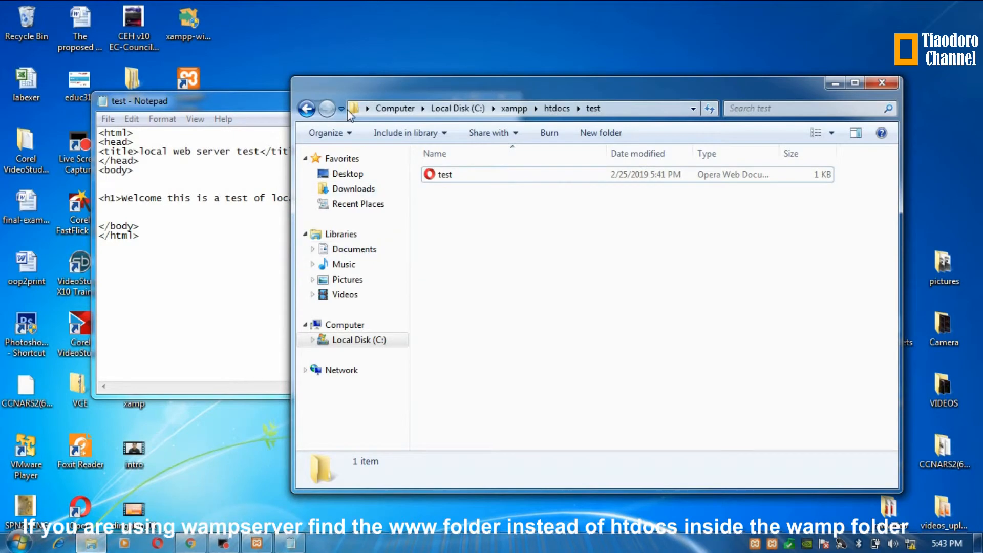
# Step: Navigate Explorer up to the xampp folder and into htdocs, briefly checking Chrome
pyautogui.click(306, 109)
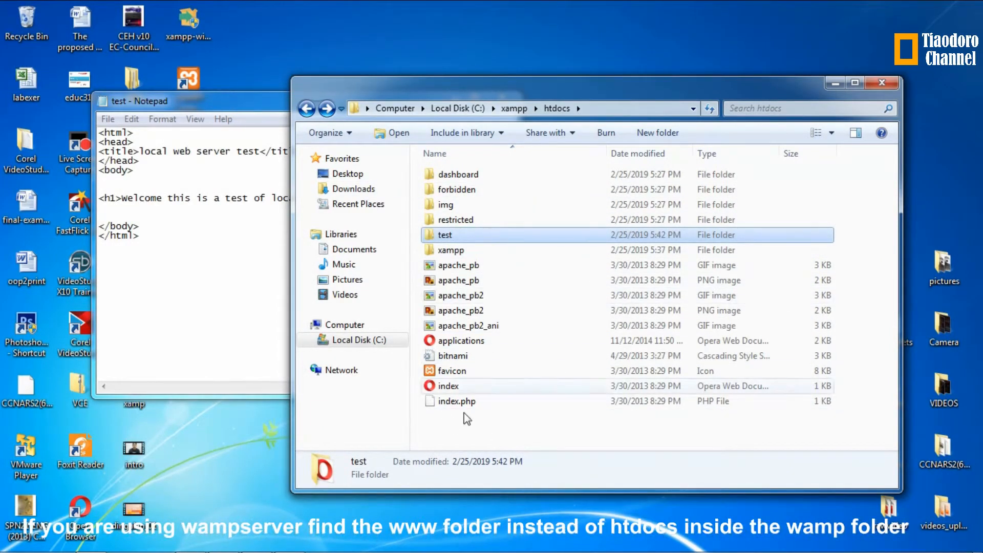
pyautogui.click(306, 108)
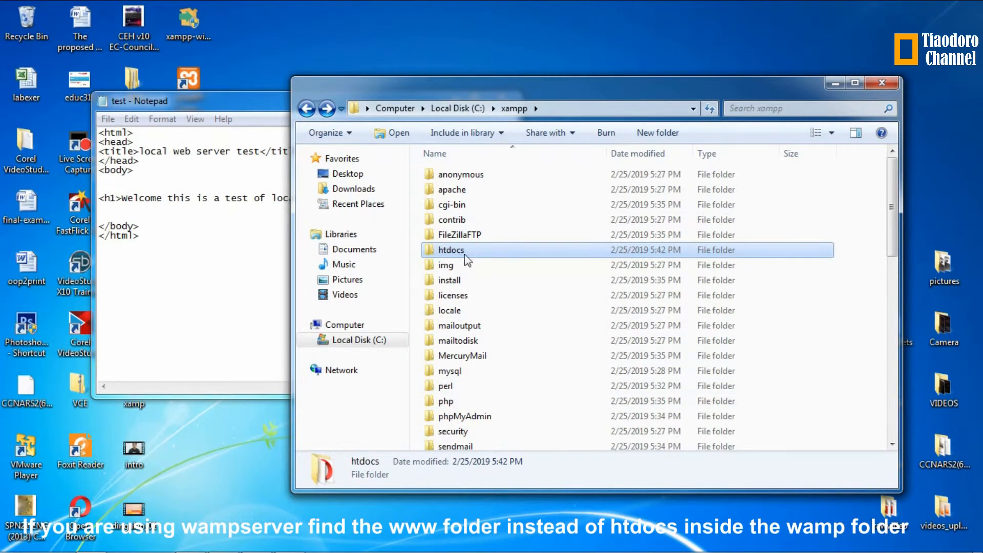
pyautogui.doubleClick(451, 250)
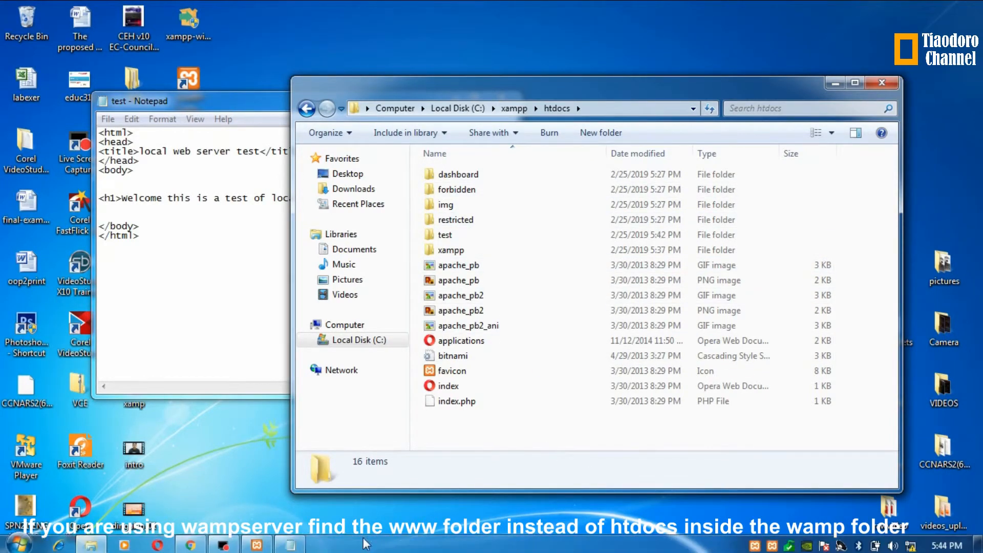
pyautogui.click(191, 543)
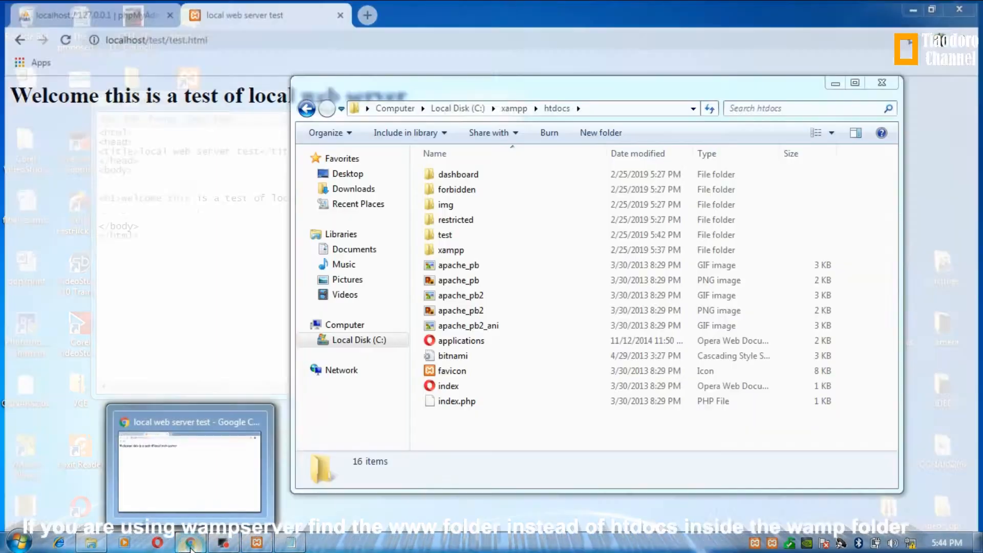
pyautogui.click(191, 542)
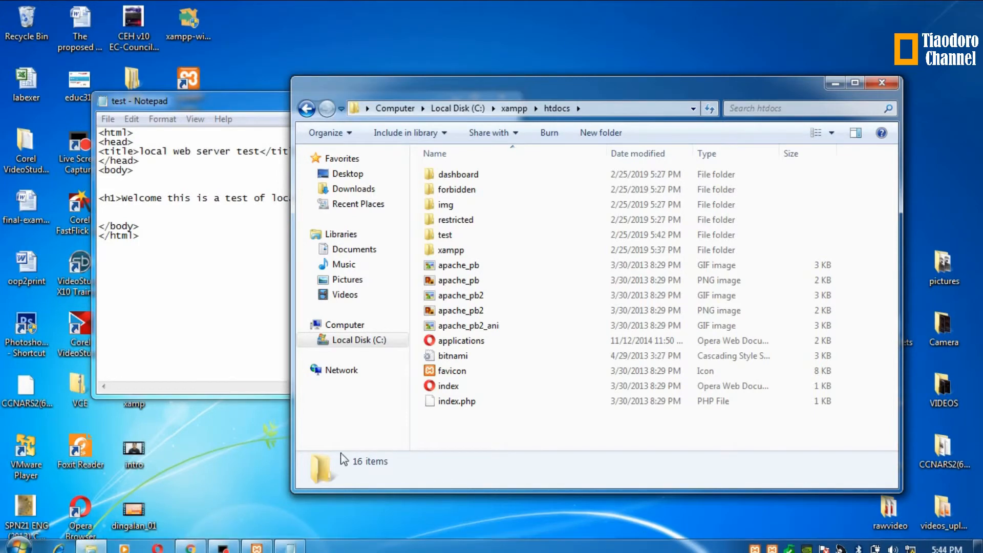
# Step: Check that Apache and MySQL are running in XAMPP, then return to the Notepad test file
pyautogui.click(254, 543)
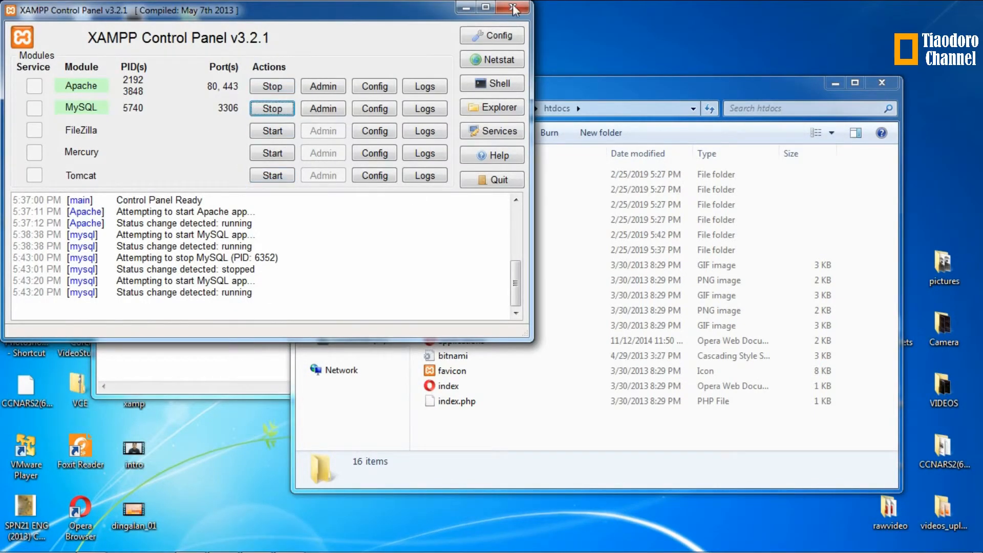
pyautogui.click(475, 7)
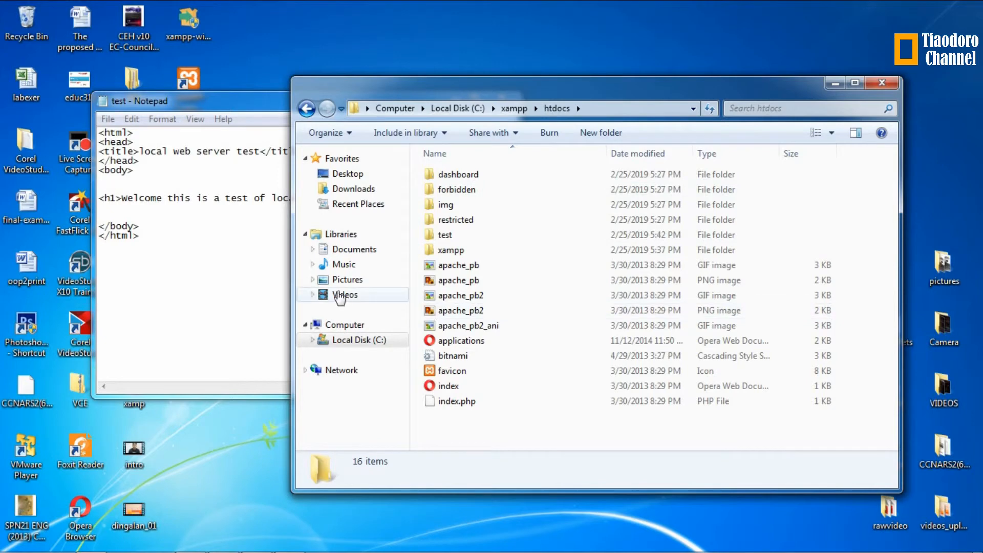
pyautogui.click(256, 224)
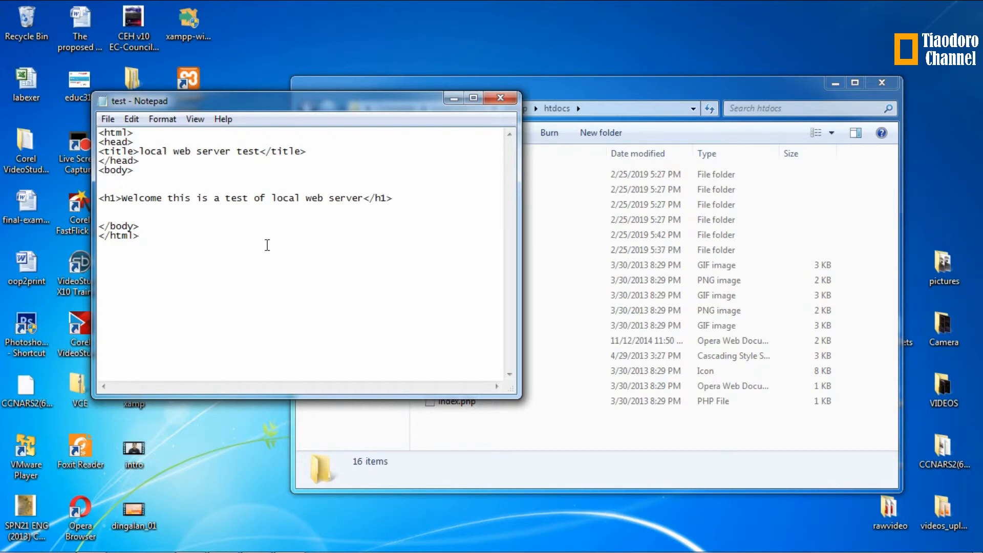
# Step: Wrap the test page code with <?php at the top and ?> at the end
pyautogui.click(100, 134)
pyautogui.press('Return')
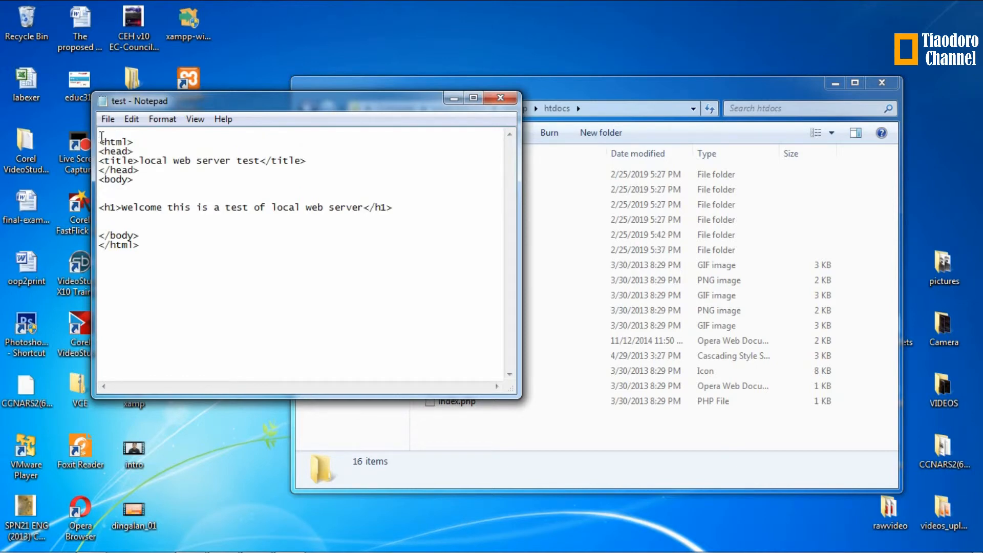
pyautogui.write('<?php')
pyautogui.click(154, 245)
pyautogui.press('Return')
pyautogui.write('?>')
# Step: Delete the blank lines above </body> and above the <h1> heading
pyautogui.click(100, 236)
pyautogui.press('BackSpace')
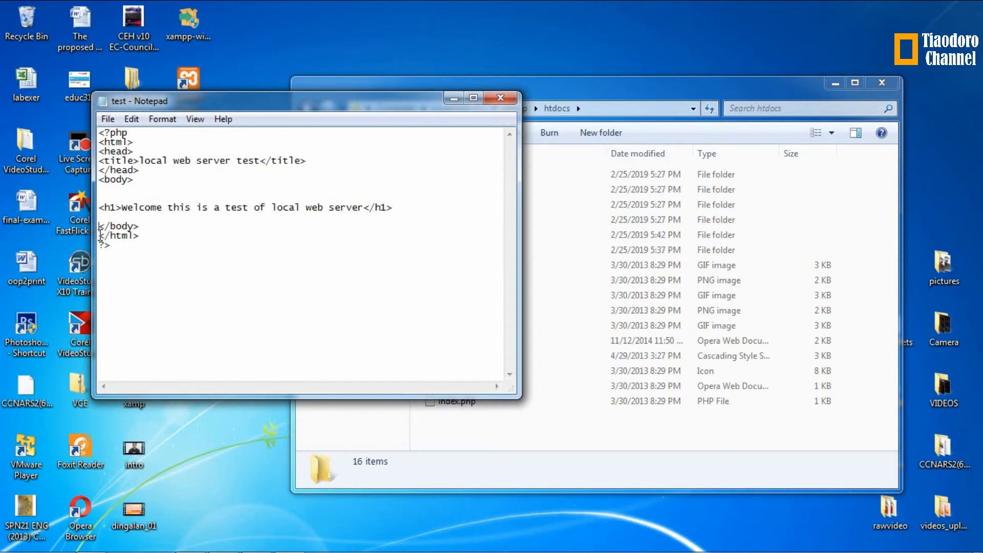
pyautogui.press('BackSpace')
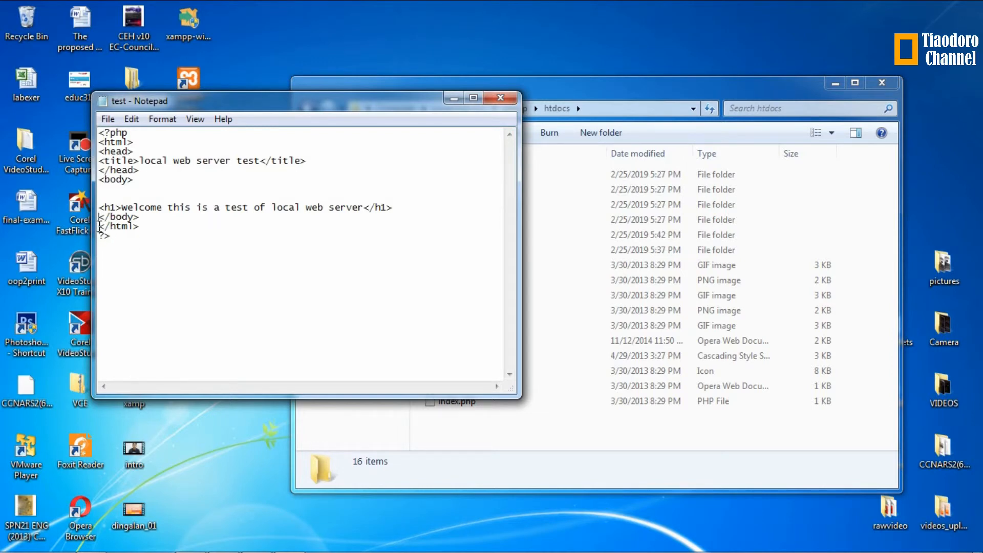
pyautogui.click(100, 208)
pyautogui.press('BackSpace')
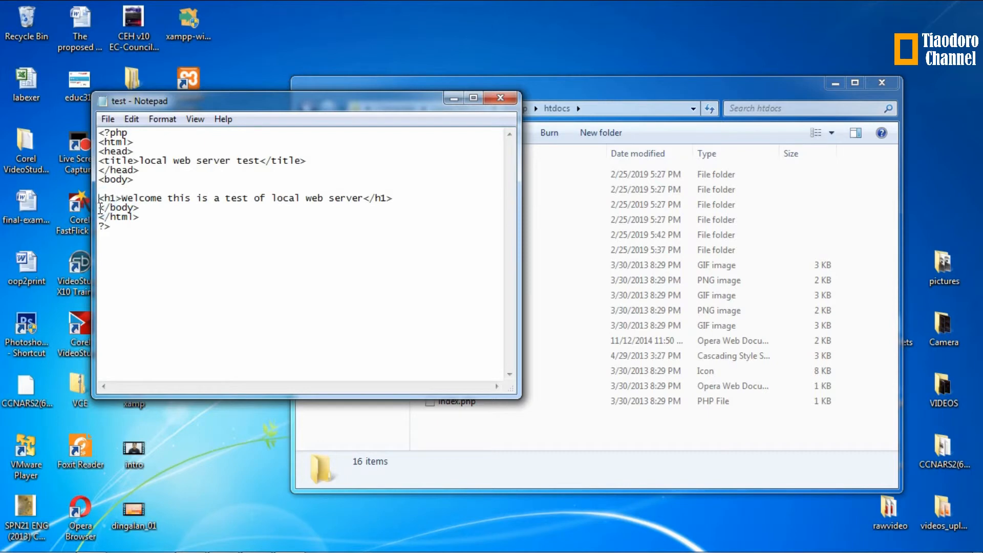
pyautogui.press('BackSpace')
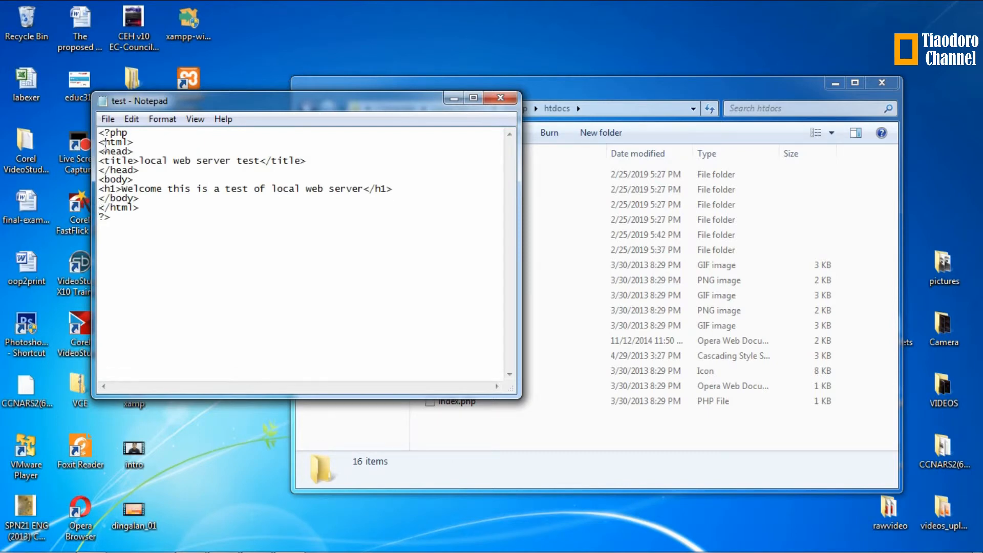
# Step: Add a line assigning a name string to $name, then echo $name, before ?>
pyautogui.click(144, 208)
pyautogui.press('Return')
pyautogui.write('$')
pyautogui.write('name')
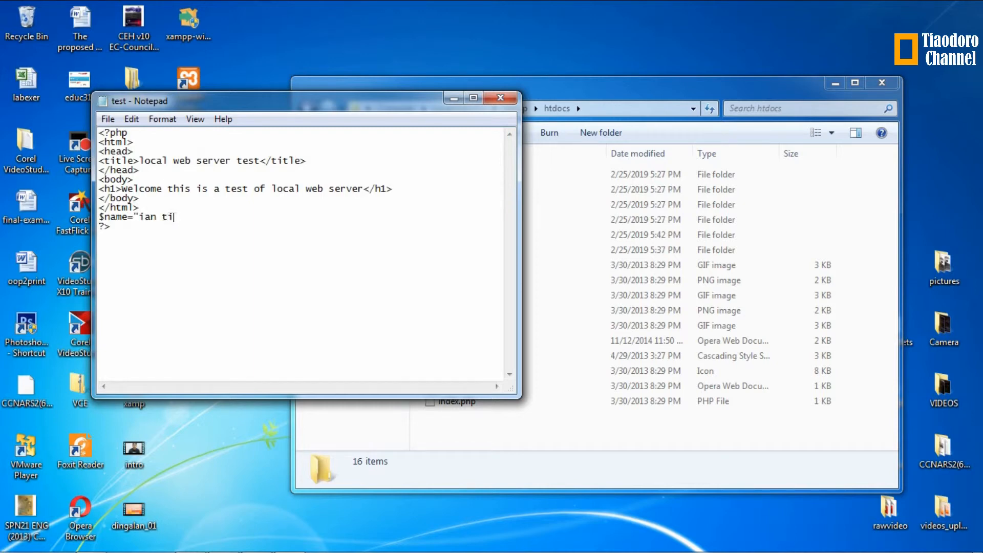
pyautogui.press('Return')
pyautogui.write('echo')
pyautogui.write('$name')
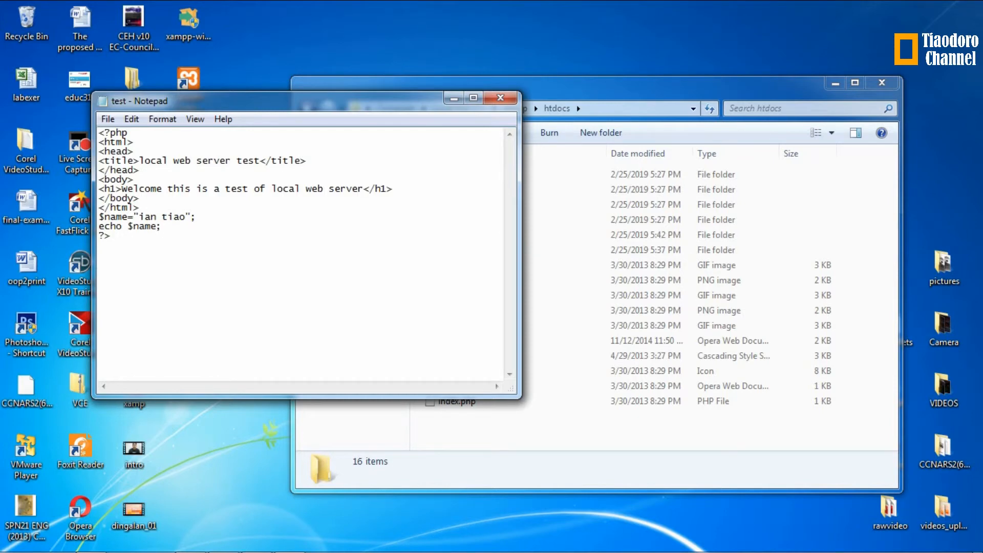
pyautogui.click(148, 208)
# Step: Save the edited file in Notepad and reload localhost/test/test.html in Chrome
pyautogui.click(105, 122)
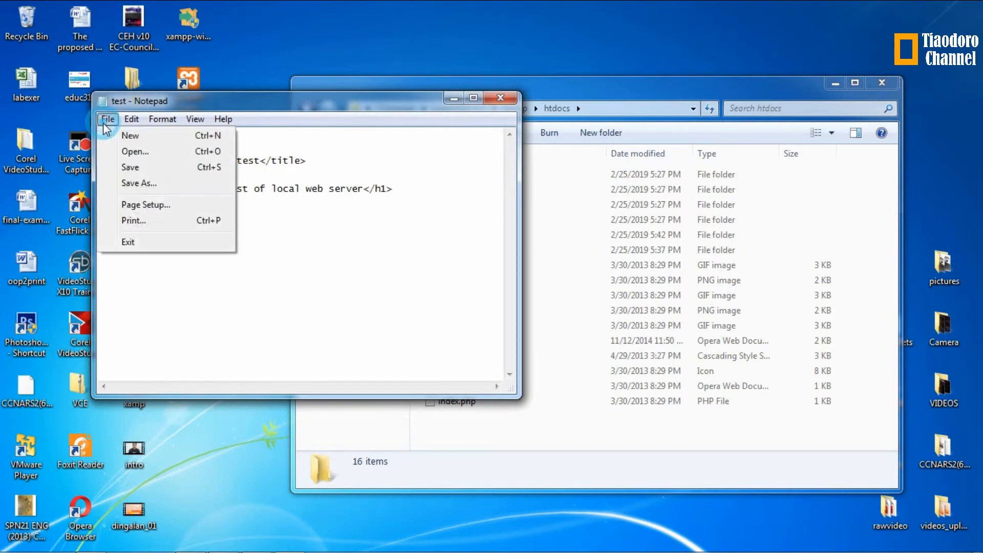
pyautogui.click(132, 167)
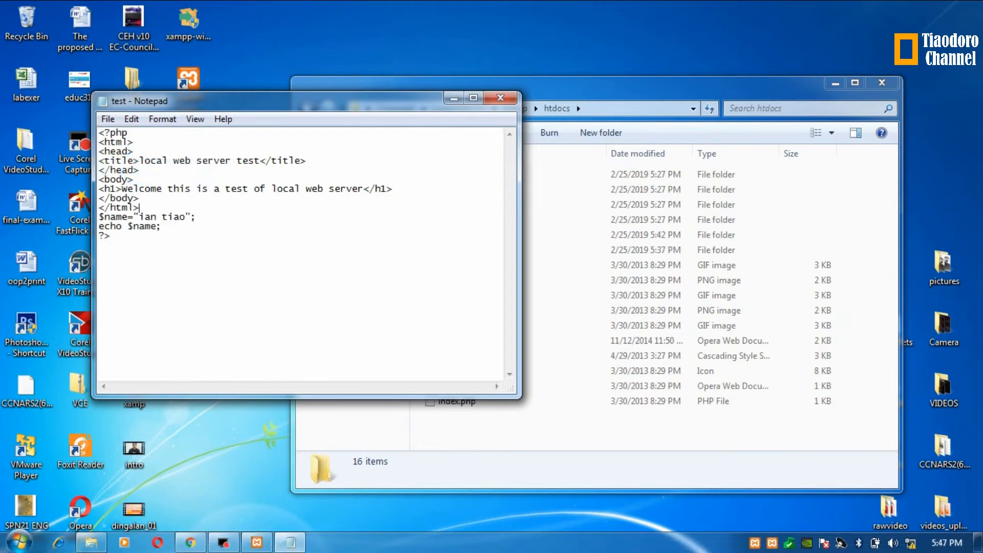
pyautogui.click(190, 544)
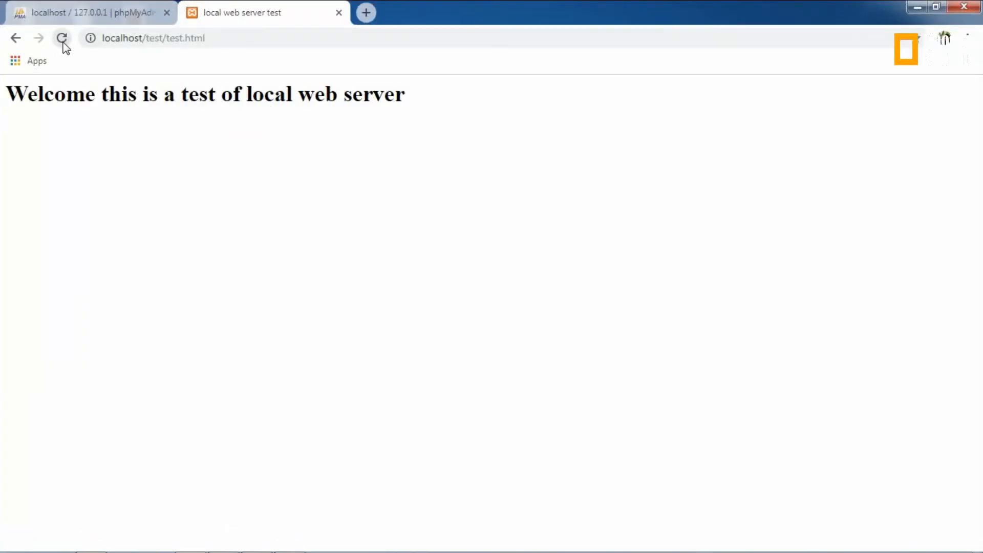
pyautogui.click(63, 43)
pyautogui.click(61, 40)
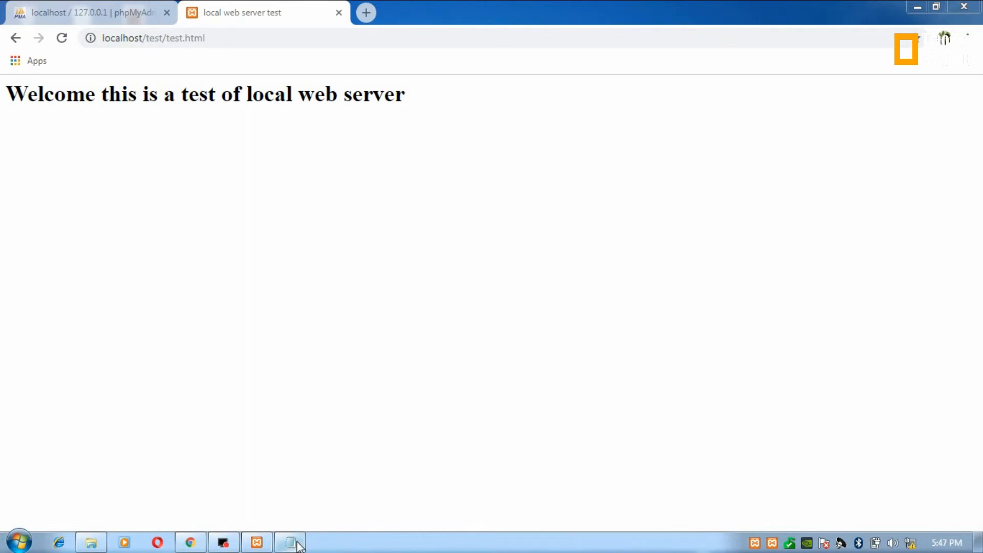
# Step: Inspect the reloaded page, which still shows only the welcome heading
pyautogui.click(268, 131)
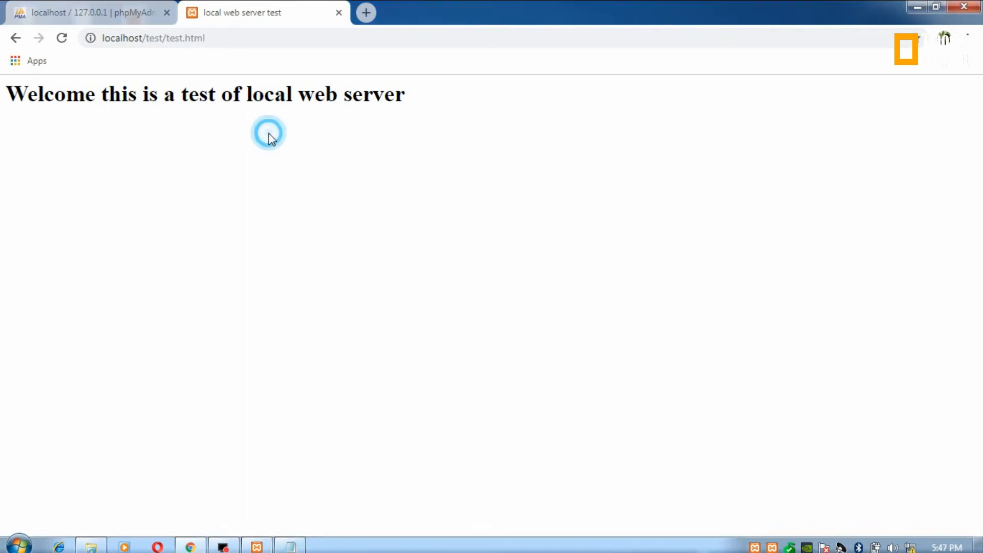
pyautogui.doubleClick(272, 485)
pyautogui.click(272, 485)
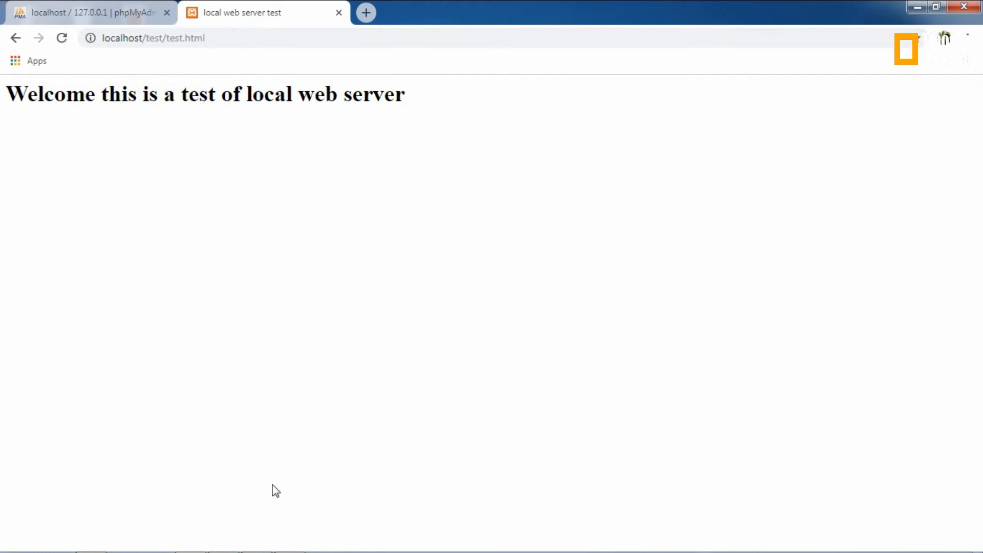
pyautogui.click(490, 297)
# Step: Reload the test page, save the Notepad file again, and minimize Notepad
pyautogui.click(60, 39)
pyautogui.moveTo(242, 532)
pyautogui.click(287, 544)
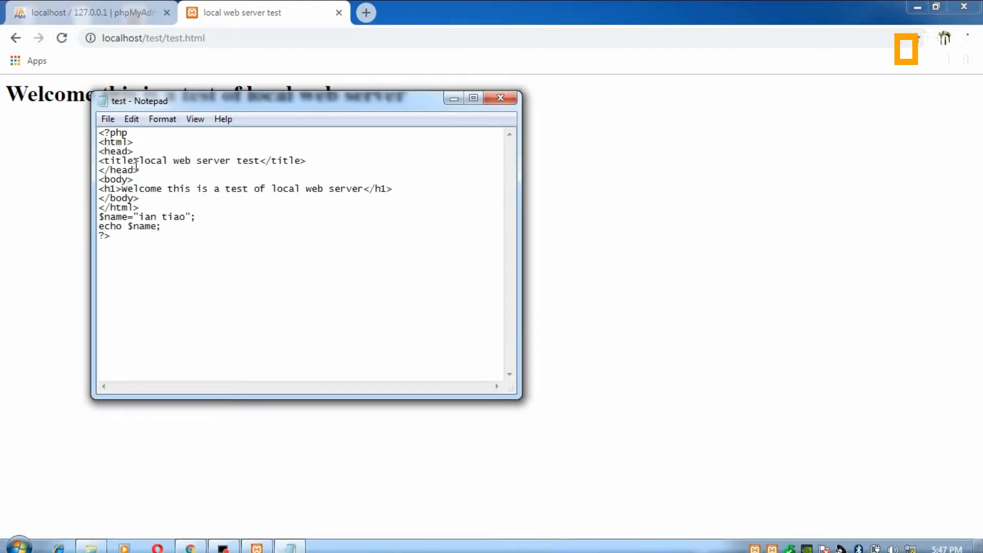
pyautogui.click(107, 119)
pyautogui.click(142, 166)
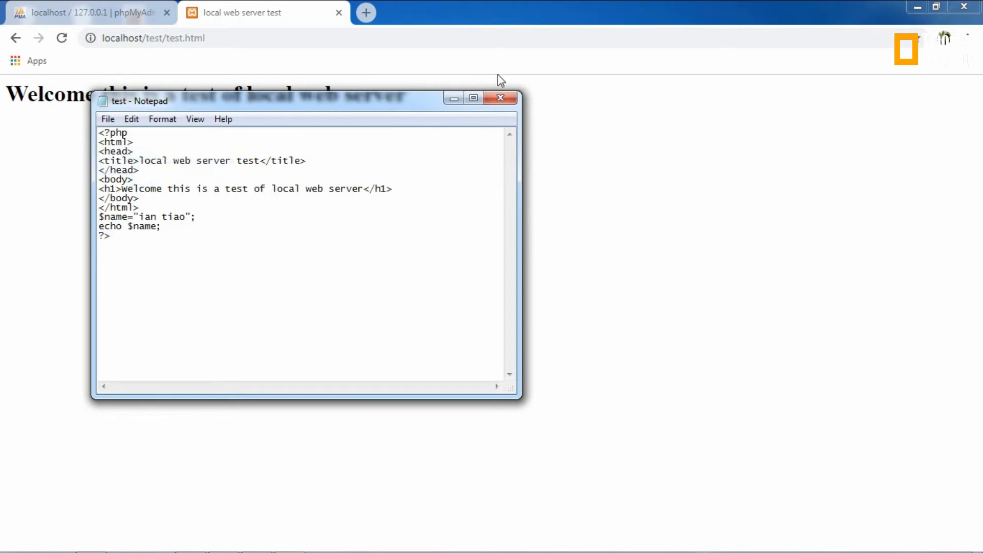
pyautogui.click(453, 98)
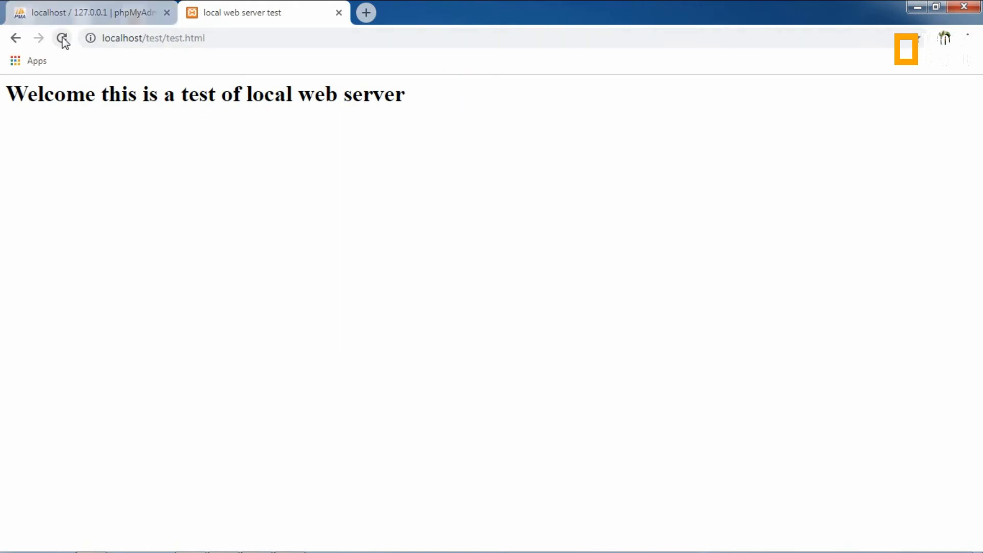
# Step: Reload the phpMyAdmin and test tabs in Chrome, then restore the Notepad source
pyautogui.click(66, 13)
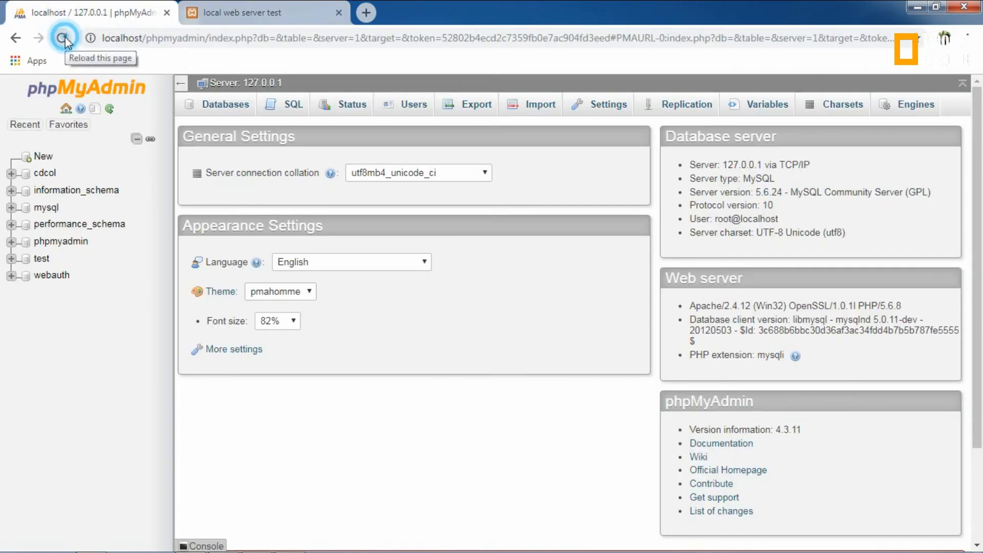
pyautogui.click(64, 38)
pyautogui.click(228, 10)
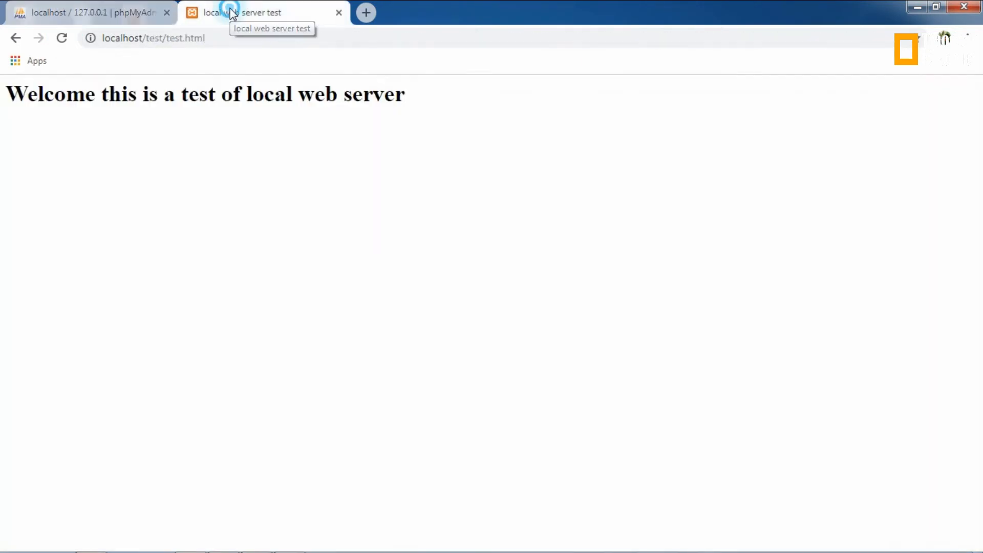
pyautogui.click(61, 38)
pyautogui.click(249, 33)
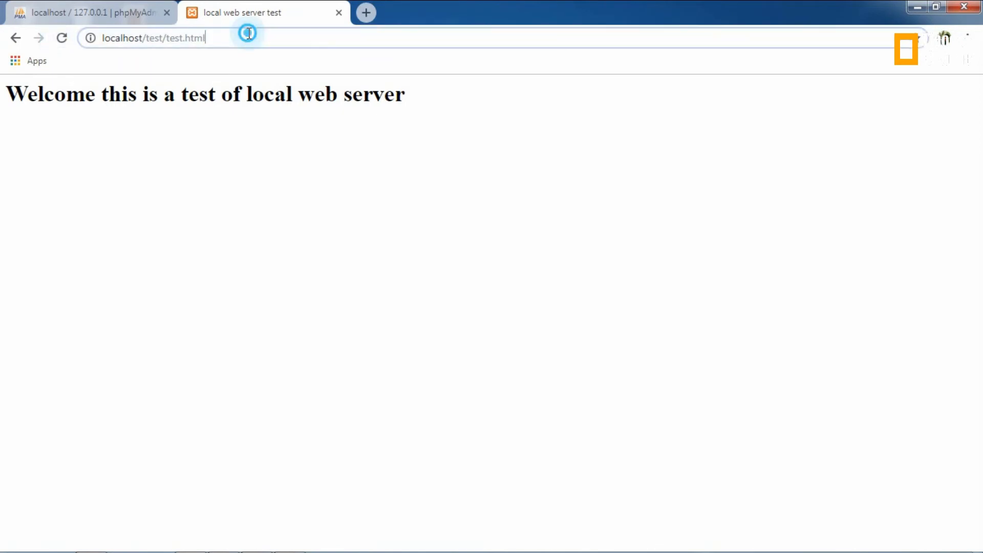
pyautogui.click(249, 34)
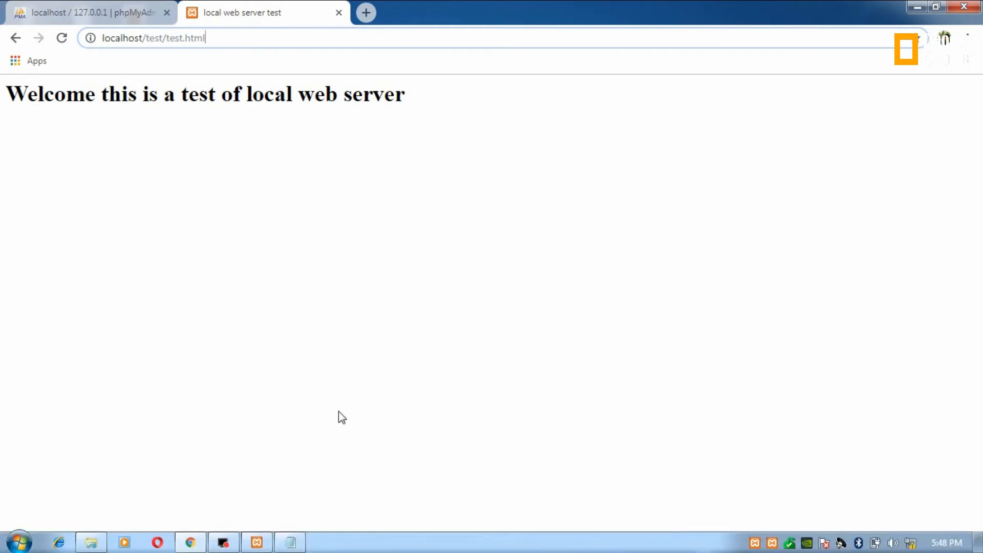
pyautogui.click(291, 542)
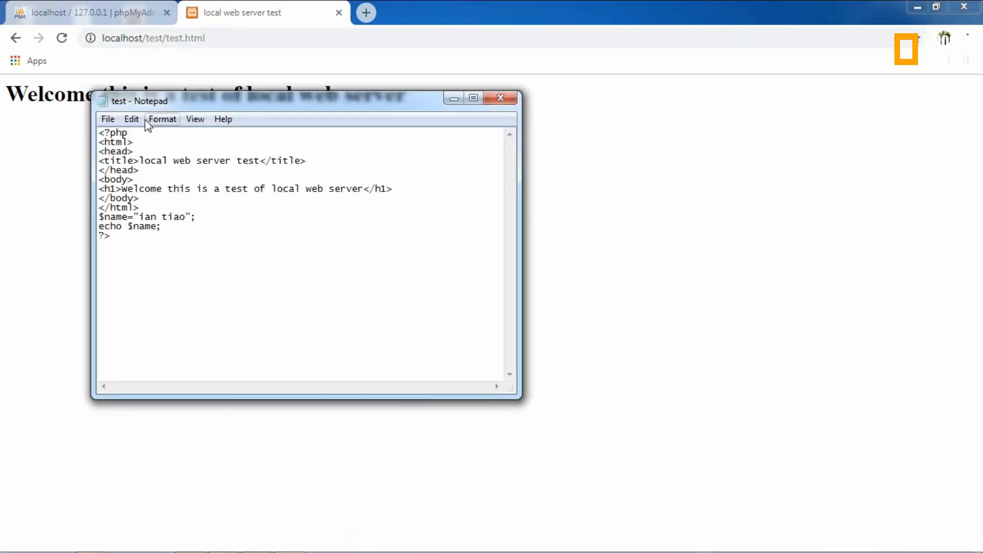
# Step: Start Save As with file type All Files and the name test.php
pyautogui.click(108, 119)
pyautogui.click(151, 187)
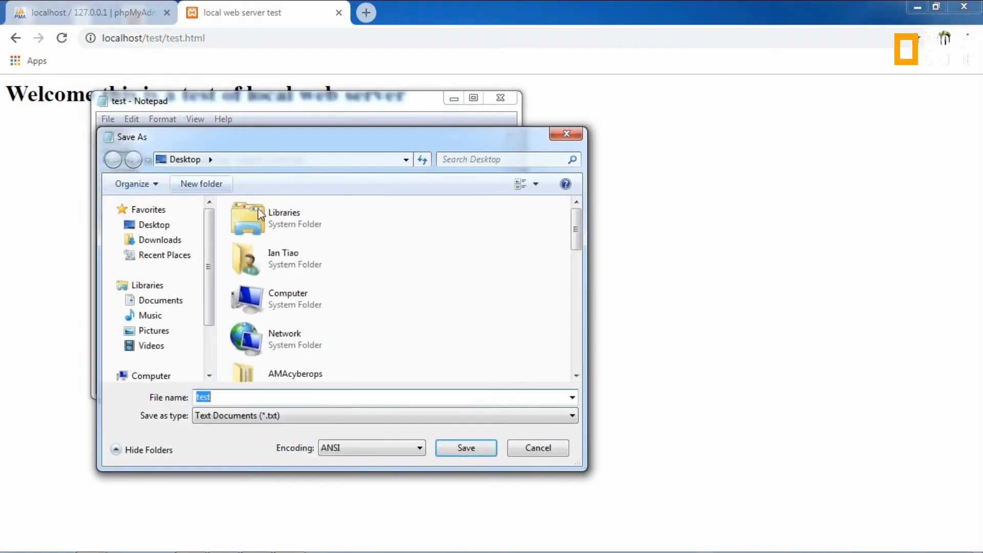
pyautogui.click(294, 412)
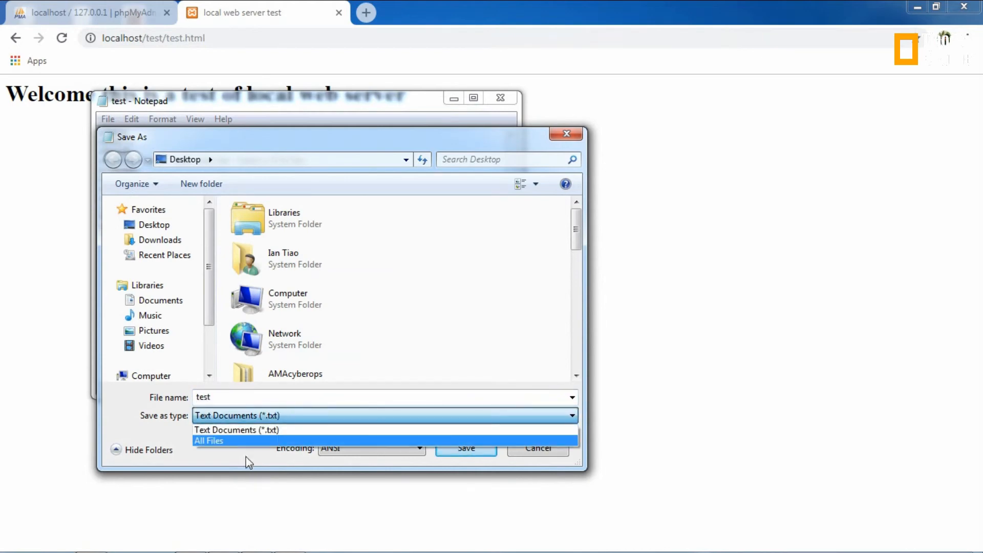
pyautogui.click(239, 440)
pyautogui.doubleClick(226, 401)
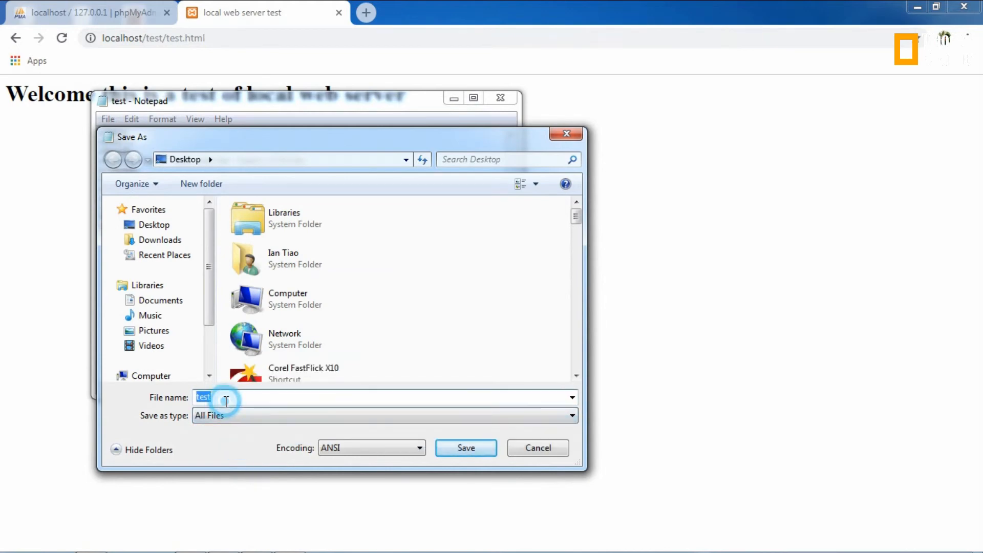
pyautogui.click(226, 401)
pyautogui.write('.php')
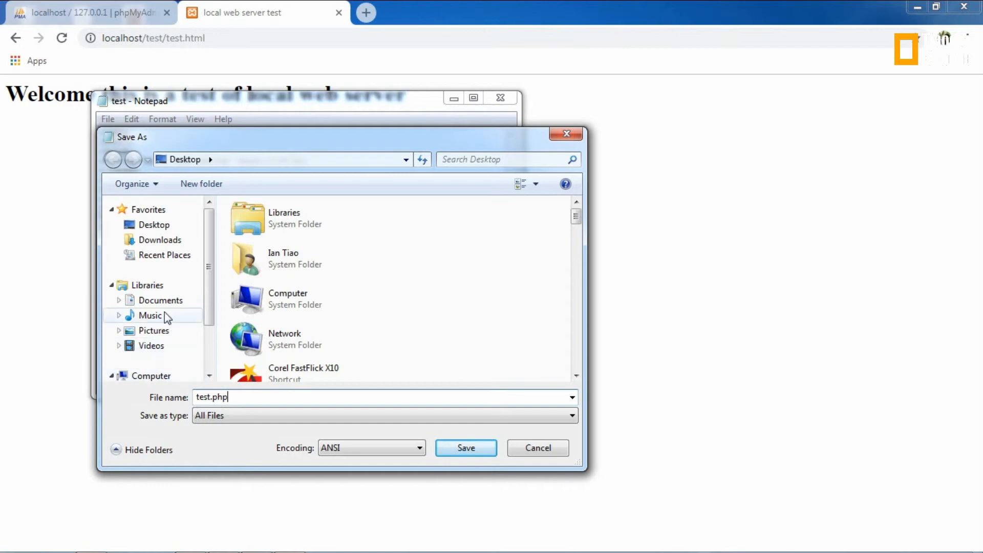
# Step: Browse to C:\xampp\htdocs\test and save test.php there
pyautogui.click(167, 256)
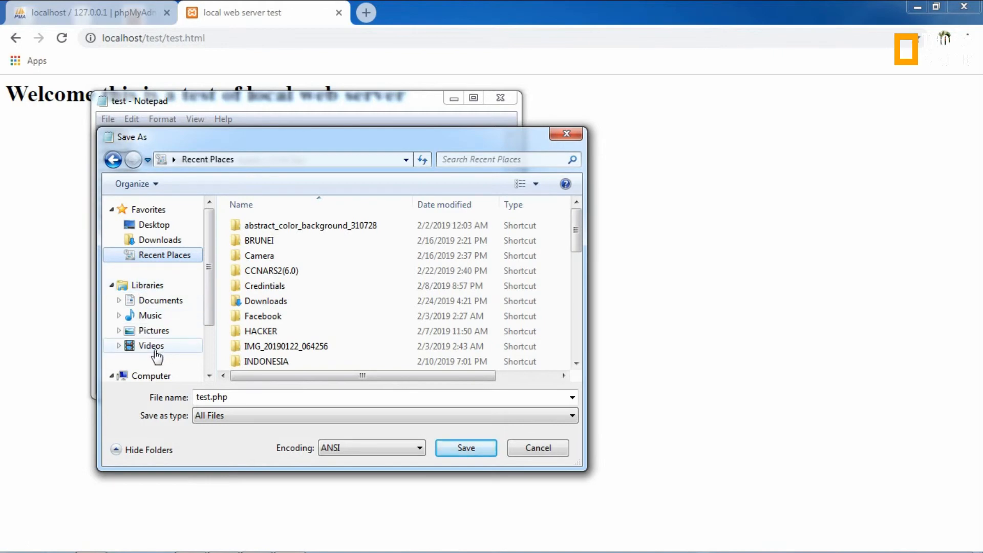
pyautogui.click(155, 376)
pyautogui.doubleClick(303, 227)
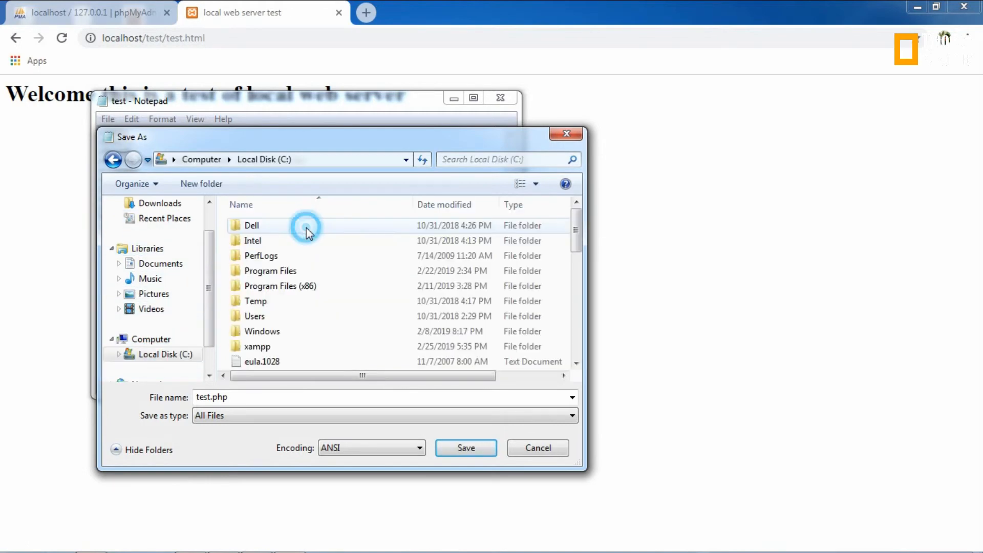
pyautogui.doubleClick(255, 346)
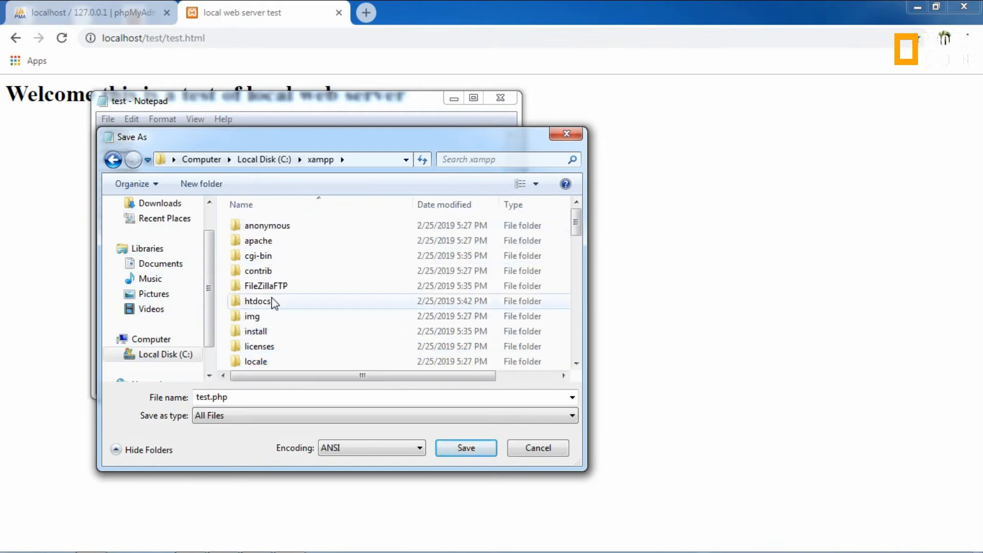
pyautogui.doubleClick(258, 302)
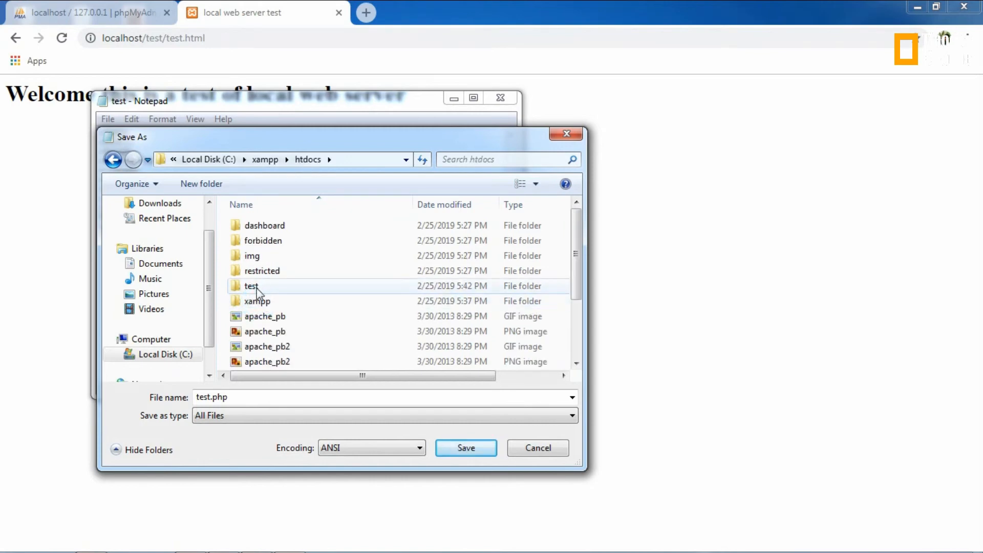
pyautogui.doubleClick(254, 285)
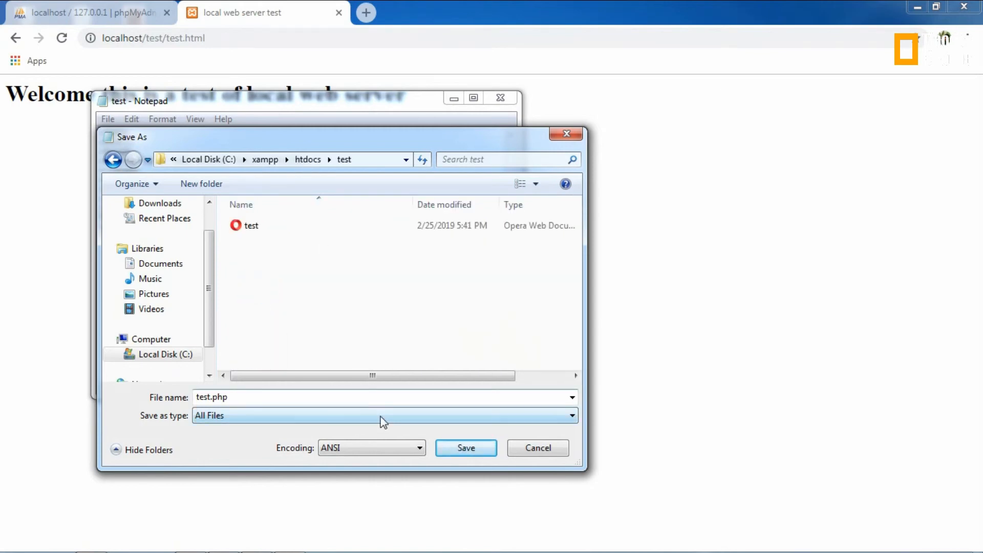
pyautogui.click(473, 446)
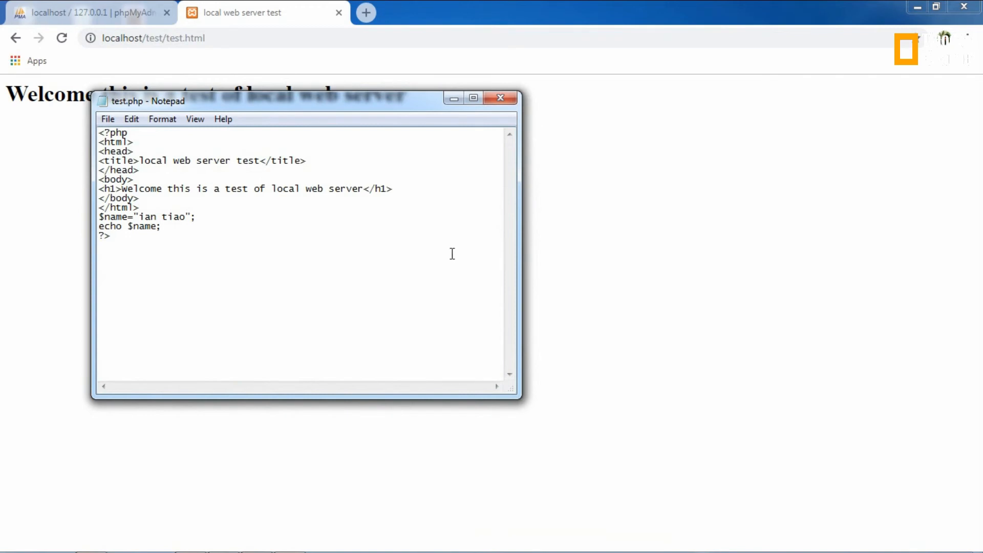
# Step: Load localhost/test/test.php in Chrome, which shows a parse error on line 2
pyautogui.click(455, 99)
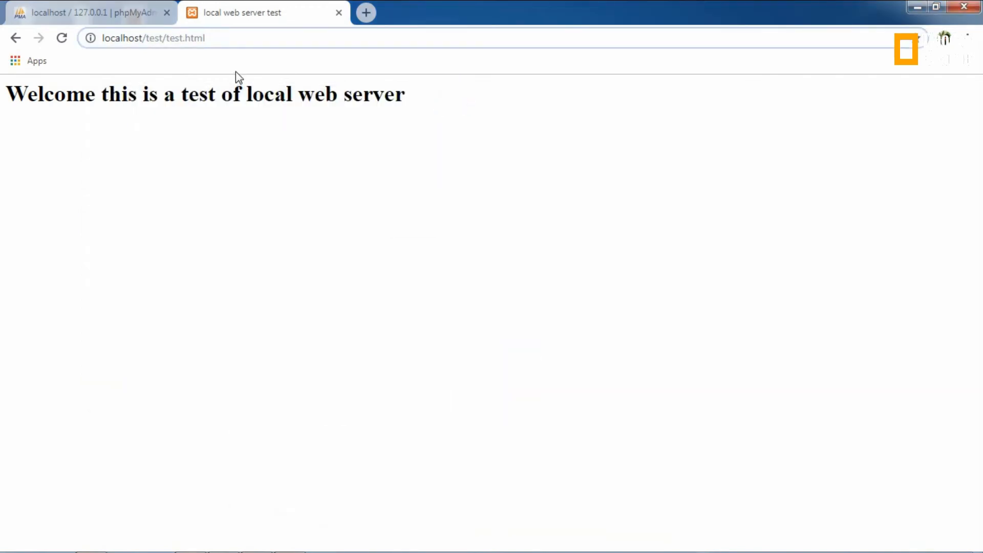
pyautogui.press('BackSpace')
pyautogui.press('BackSpace')
pyautogui.press('BackSpace')
pyautogui.press('BackSpace')
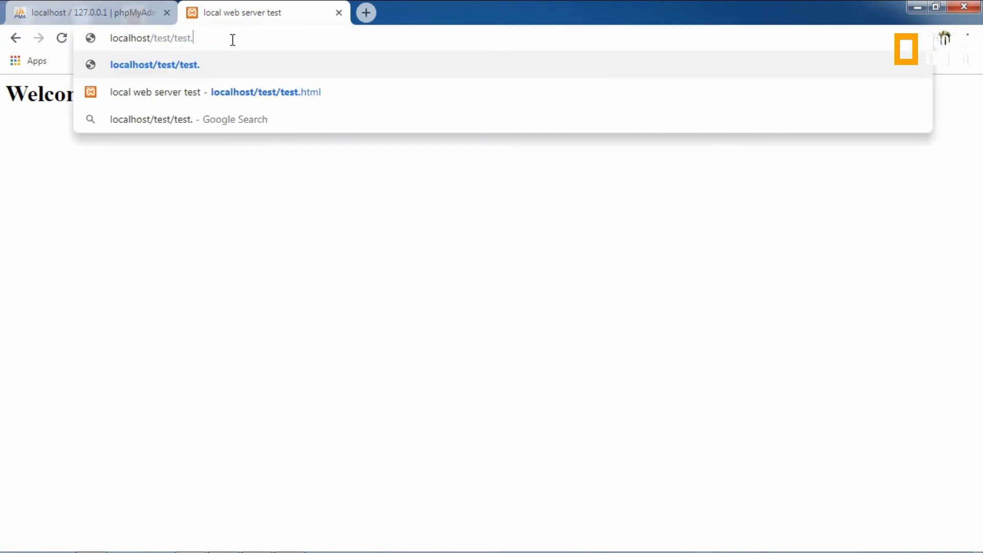
pyautogui.write('php')
pyautogui.press('Return')
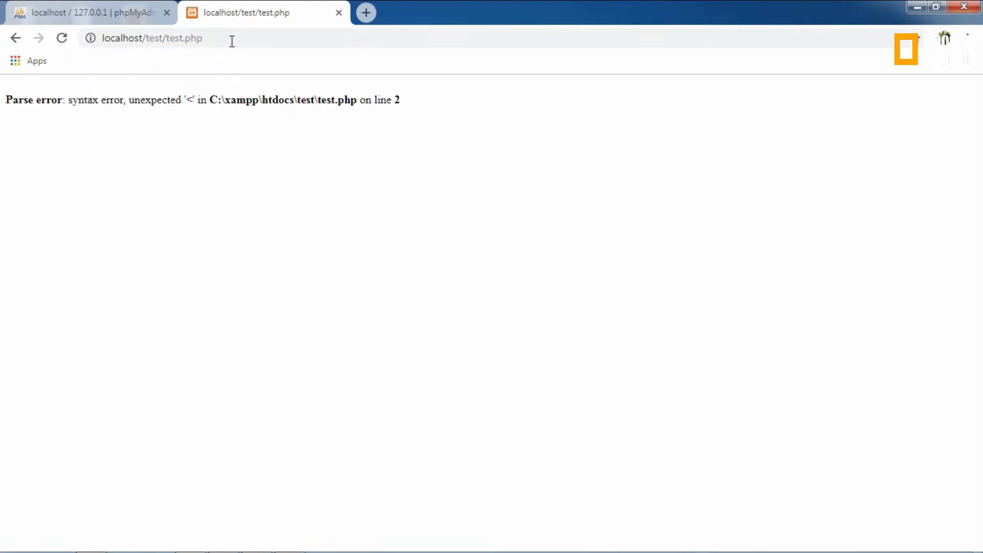
# Step: Add blank lines after <?php and after </html>, then reload to recheck the error
pyautogui.click(290, 542)
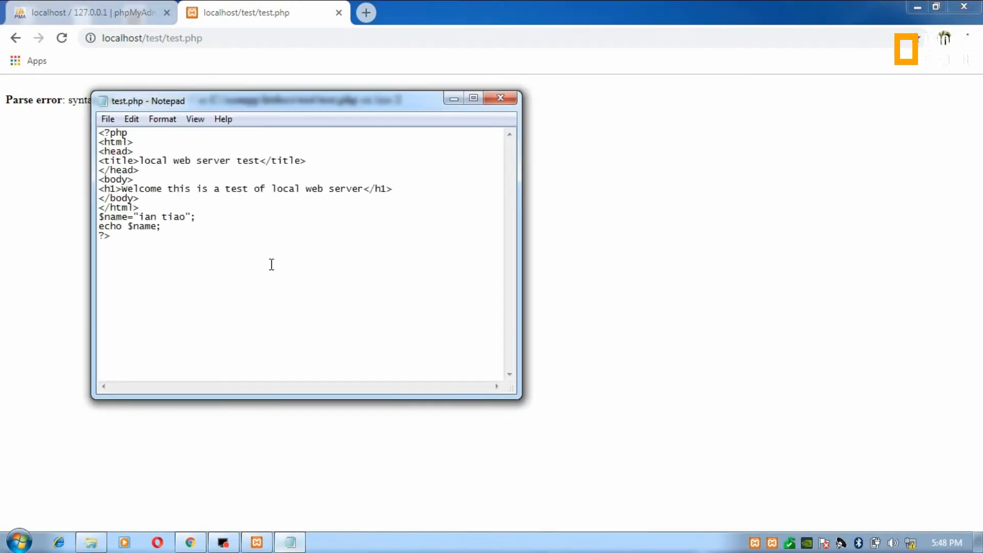
pyautogui.moveTo(241, 105); pyautogui.dragTo(364, 189)
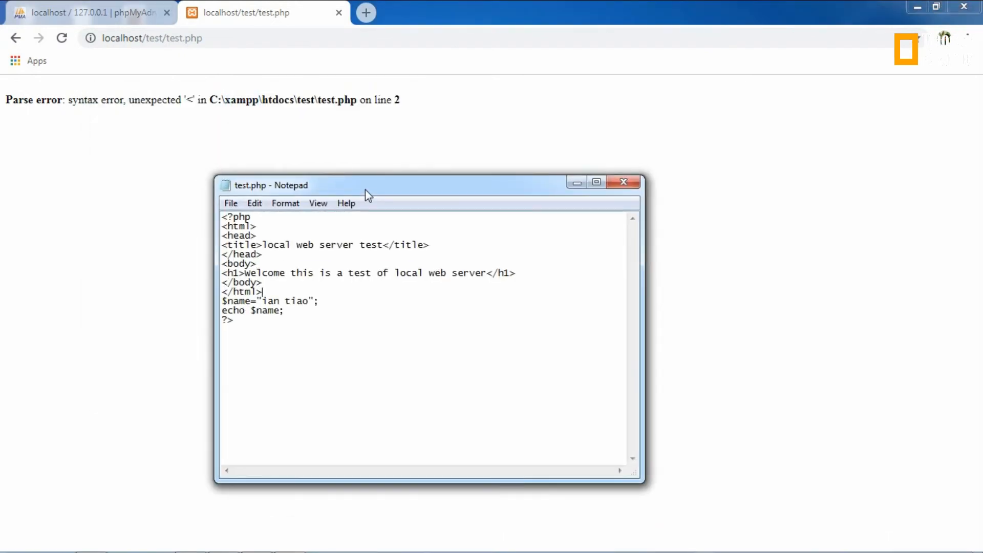
pyautogui.click(262, 218)
pyautogui.press('Return')
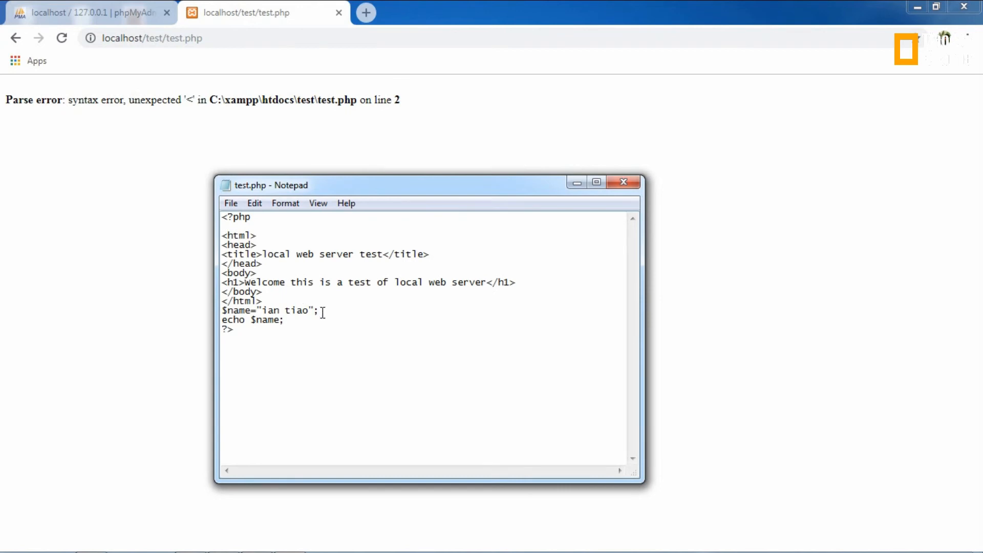
pyautogui.click(262, 301)
pyautogui.press('Return')
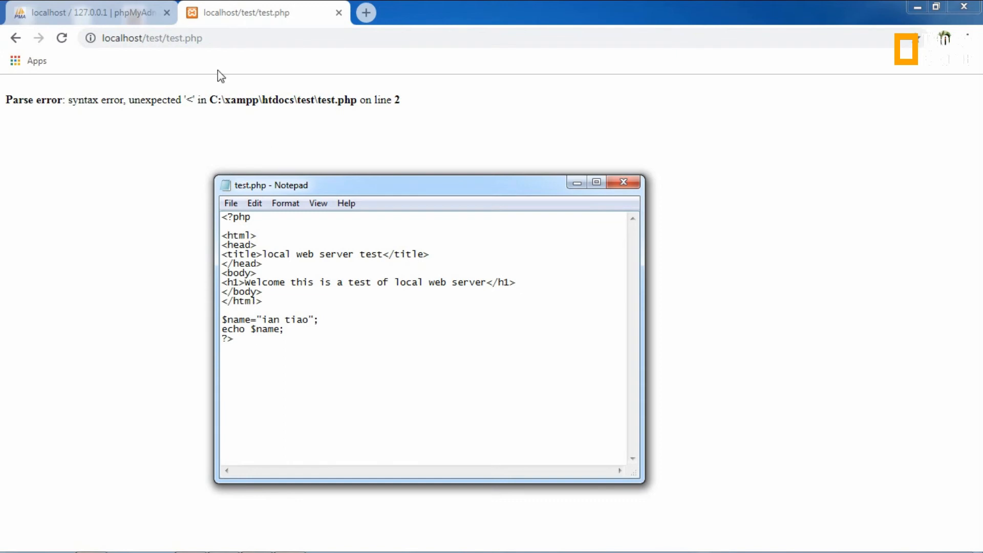
pyautogui.click(62, 39)
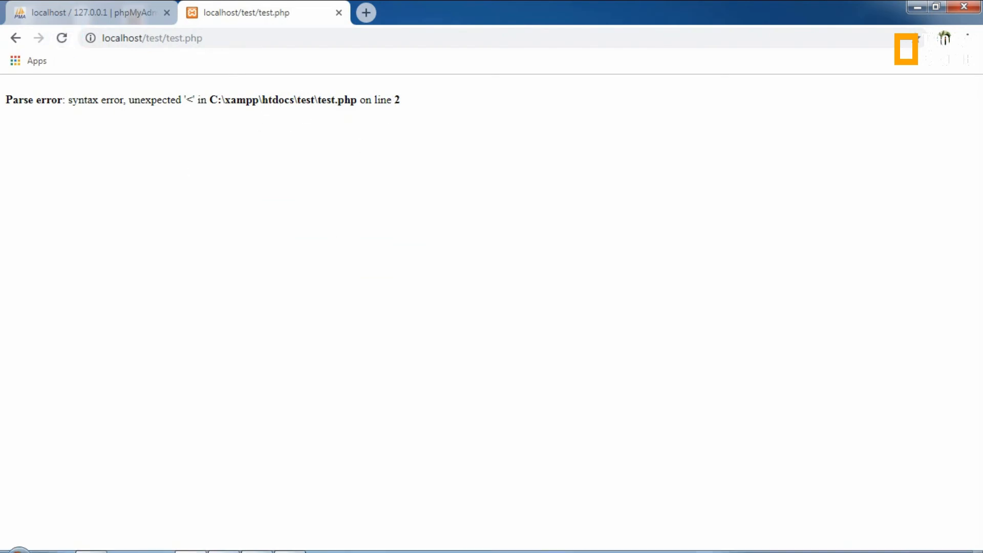
# Step: Remove the blank second line and place an opening <?php tag on a new line below the heading
pyautogui.moveTo(219, 533)
pyautogui.click(292, 542)
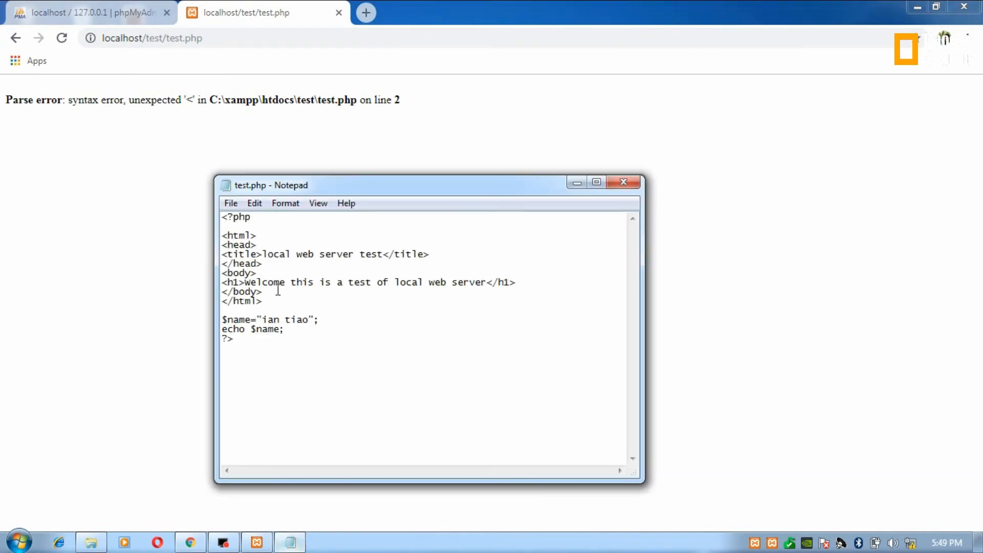
pyautogui.click(228, 227)
pyautogui.press('BackSpace')
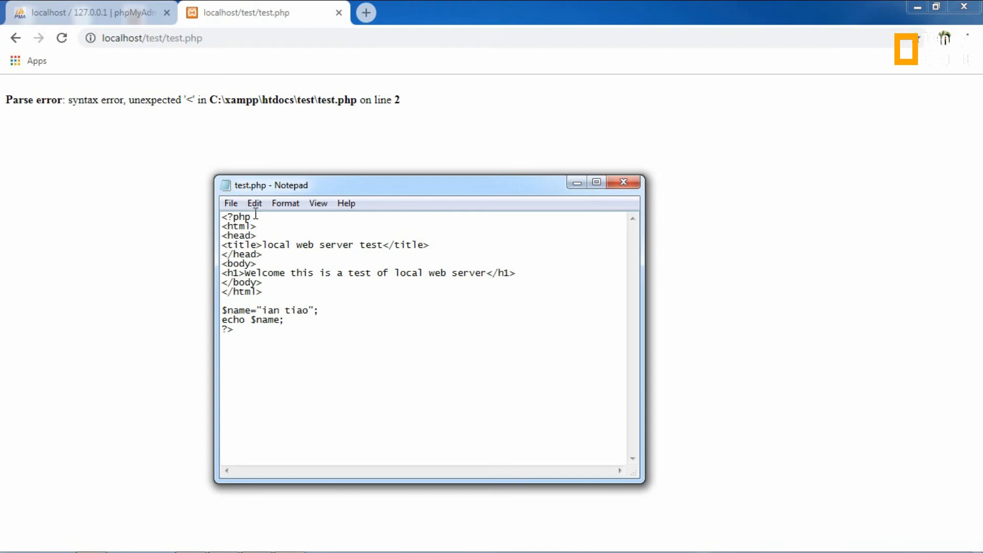
pyautogui.moveTo(251, 217); pyautogui.dragTo(214, 216)
pyautogui.hotkey('ctrl', 'c')
pyautogui.click(527, 268)
pyautogui.press('Return')
pyautogui.hotkey('ctrl', 'v')
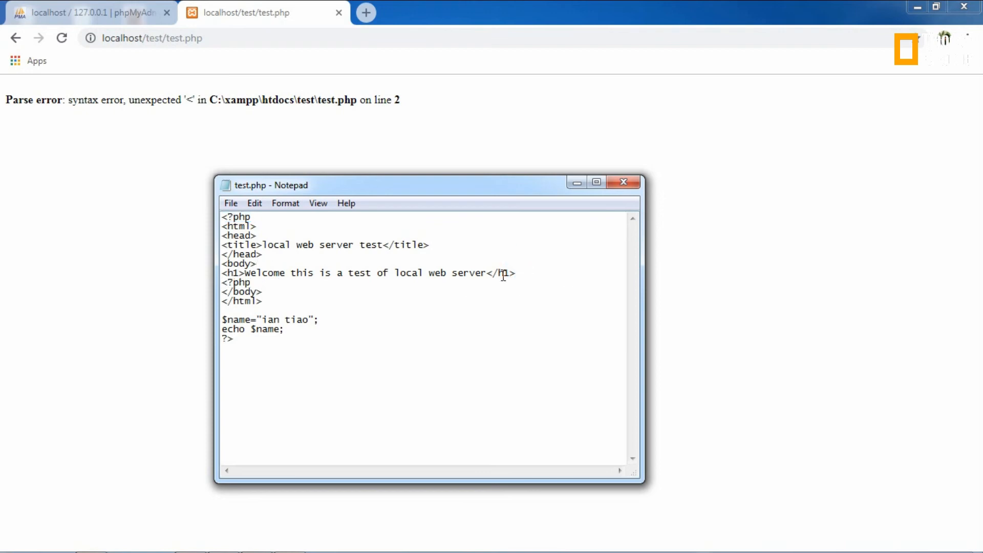
# Step: Move the $name, echo and ?> lines under the new <?php tag and save test.php
pyautogui.moveTo(257, 346); pyautogui.dragTo(214, 317)
pyautogui.hotkey('ctrl', 'x')
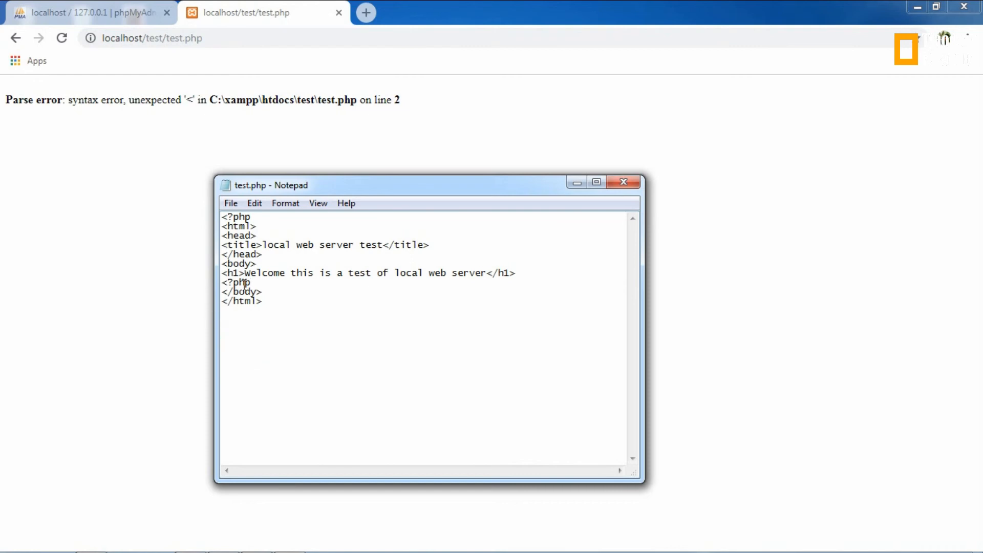
pyautogui.click(255, 283)
pyautogui.press('Return')
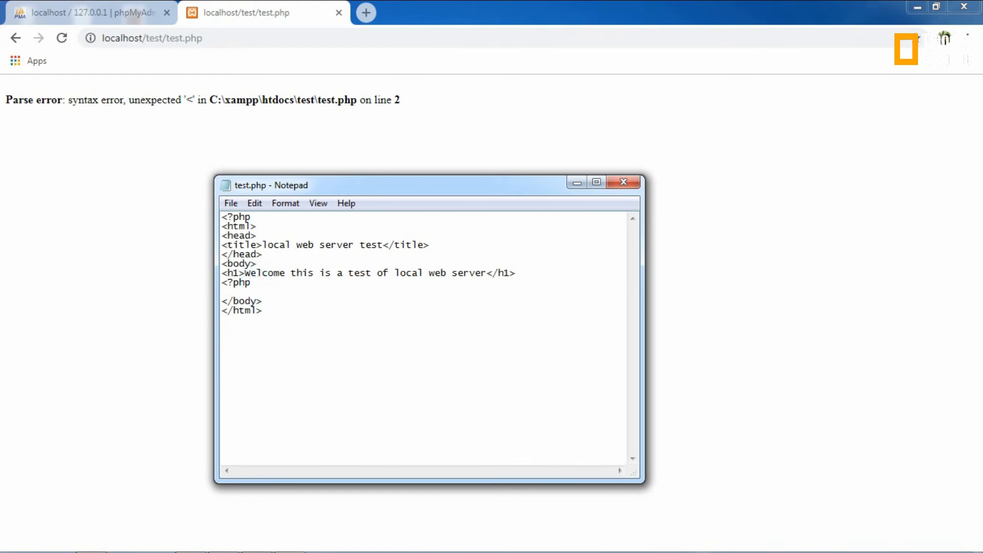
pyautogui.hotkey('ctrl', 'v')
pyautogui.click(231, 204)
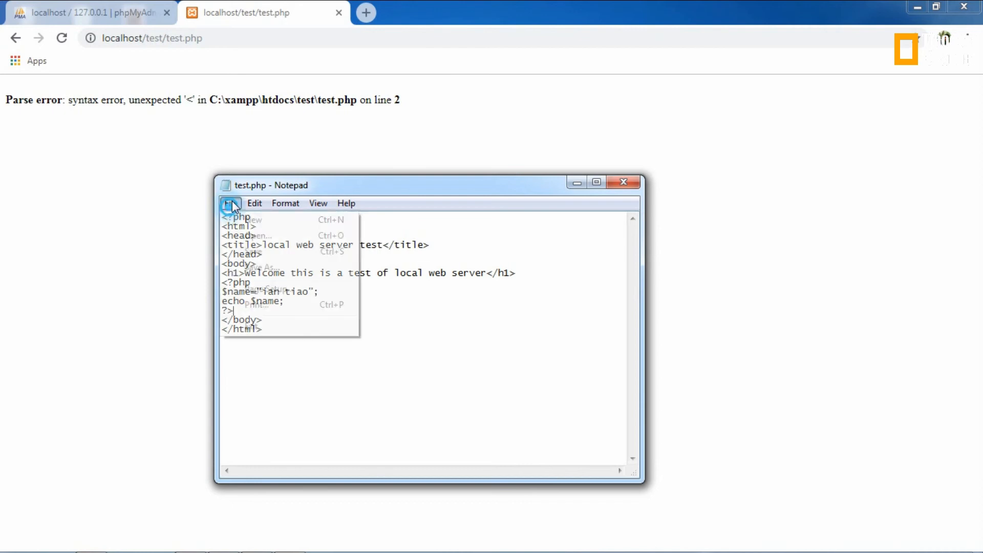
pyautogui.click(263, 250)
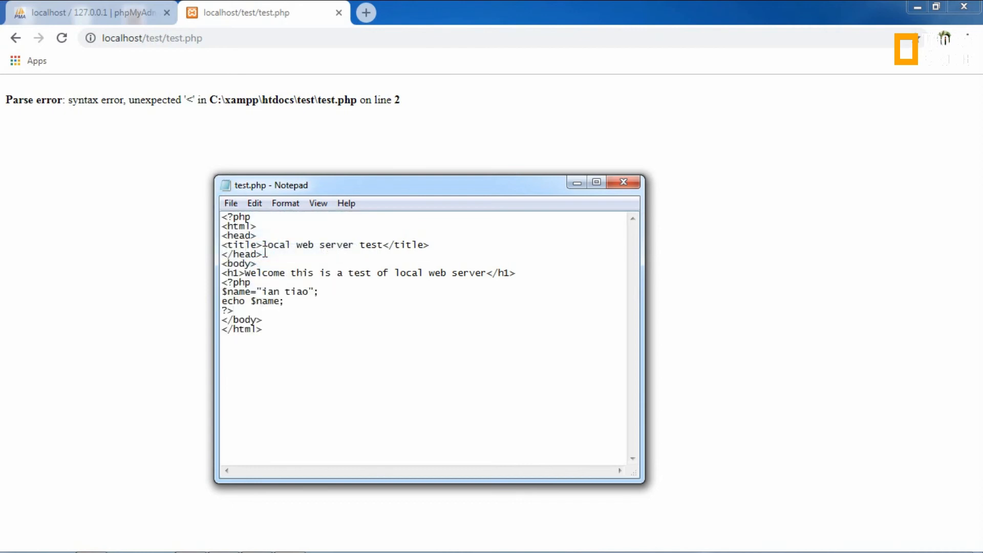
# Step: Reload the test.php page in Chrome and save test.php again in Notepad
pyautogui.click(62, 38)
pyautogui.click(61, 38)
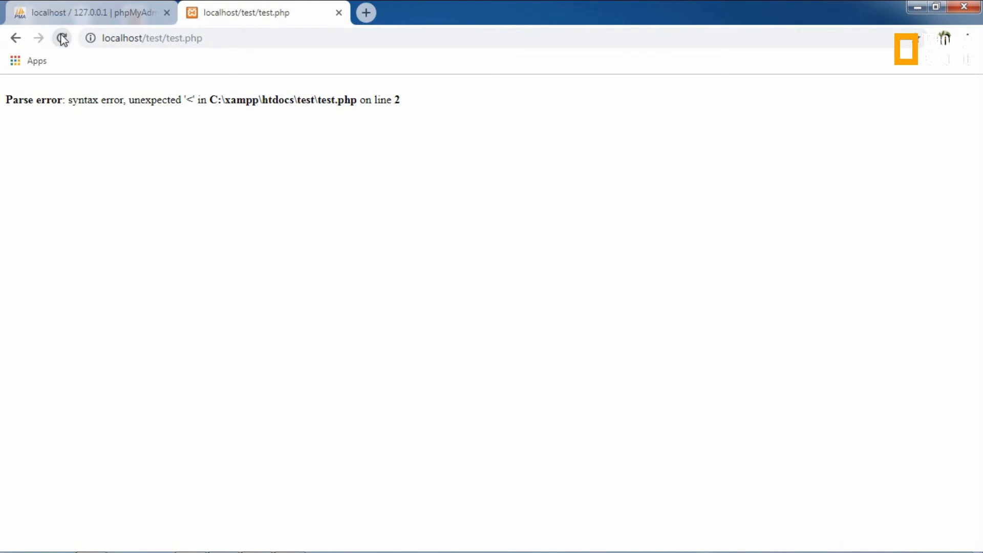
pyautogui.click(223, 43)
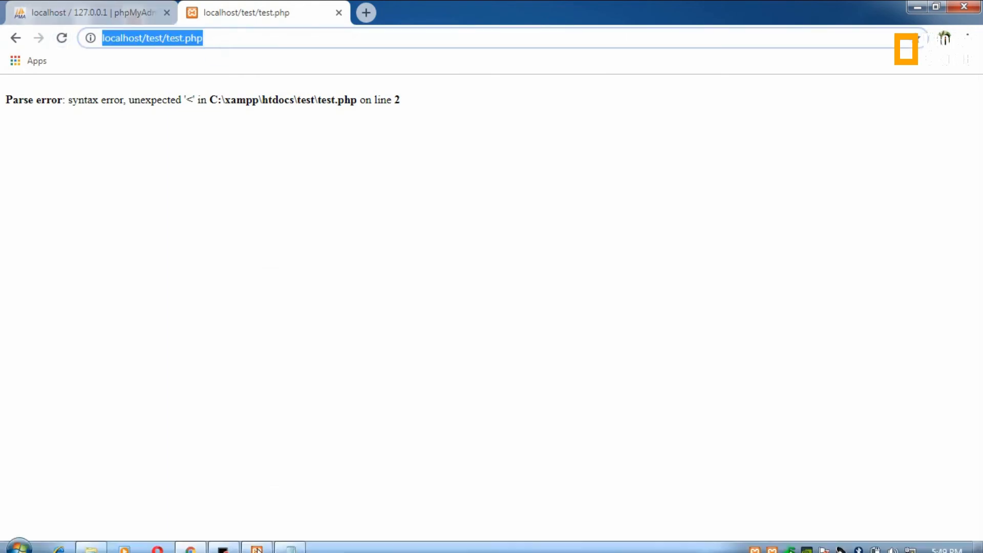
pyautogui.click(290, 542)
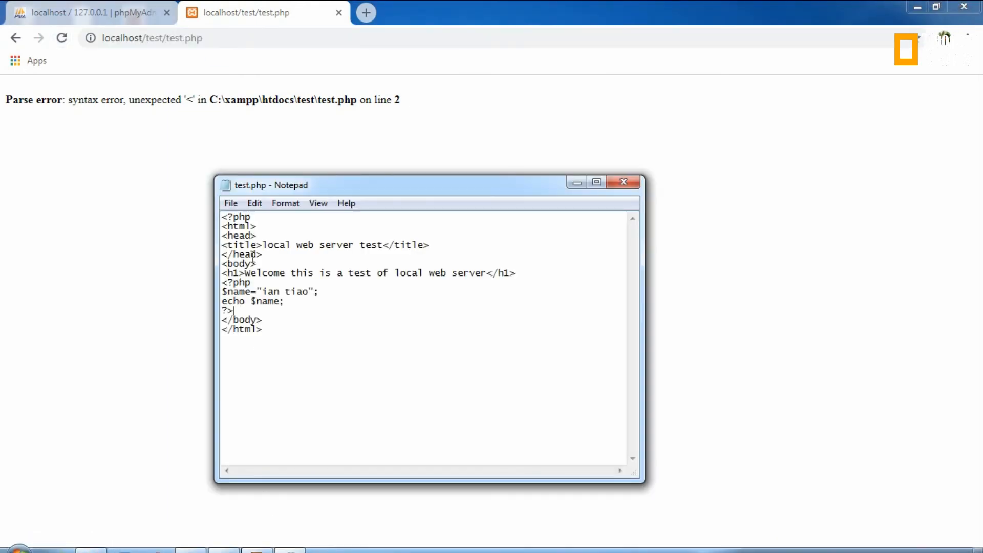
pyautogui.click(230, 203)
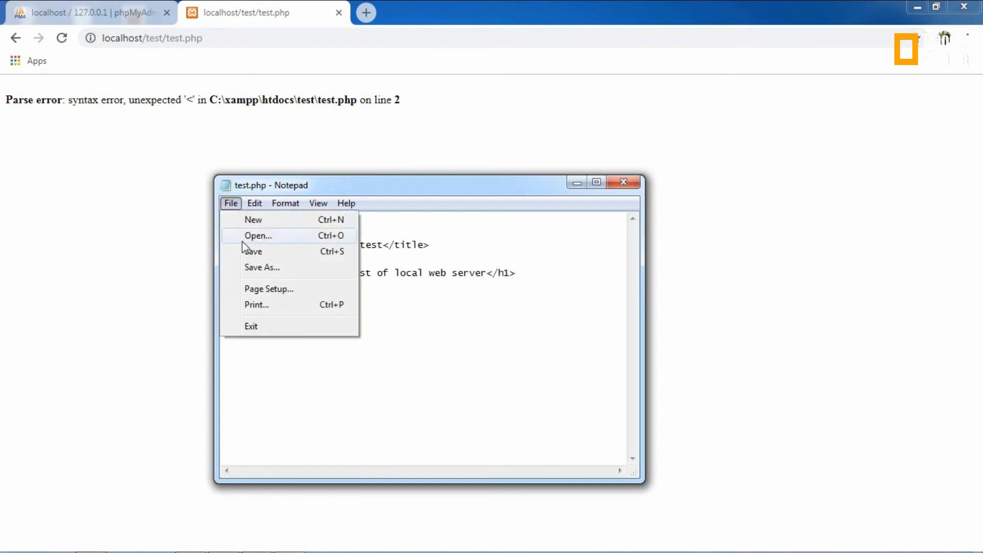
pyautogui.click(264, 249)
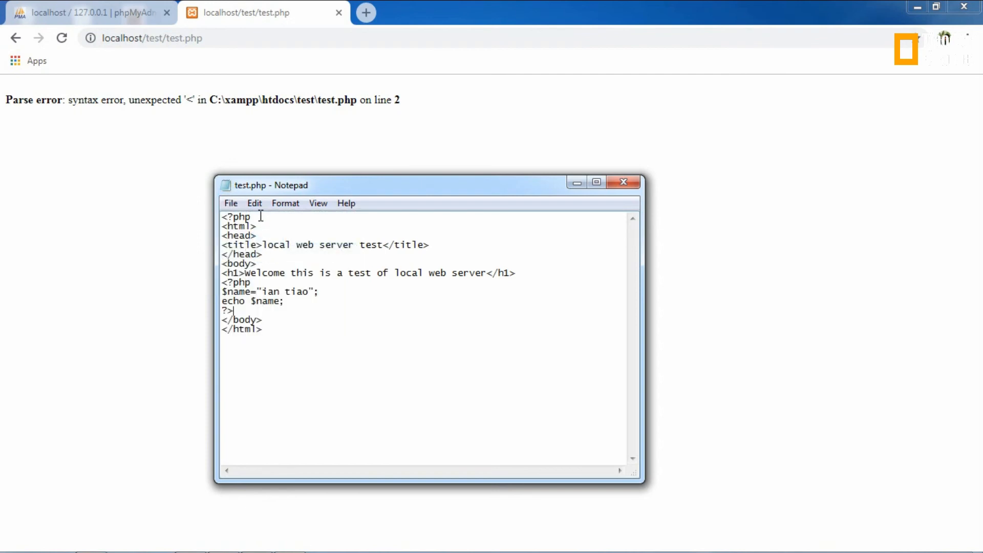
# Step: Delete the stray <?php on line 1, save, and reload to show heading and name
pyautogui.moveTo(256, 216); pyautogui.dragTo(221, 218)
pyautogui.press('BackSpace')
pyautogui.click(230, 204)
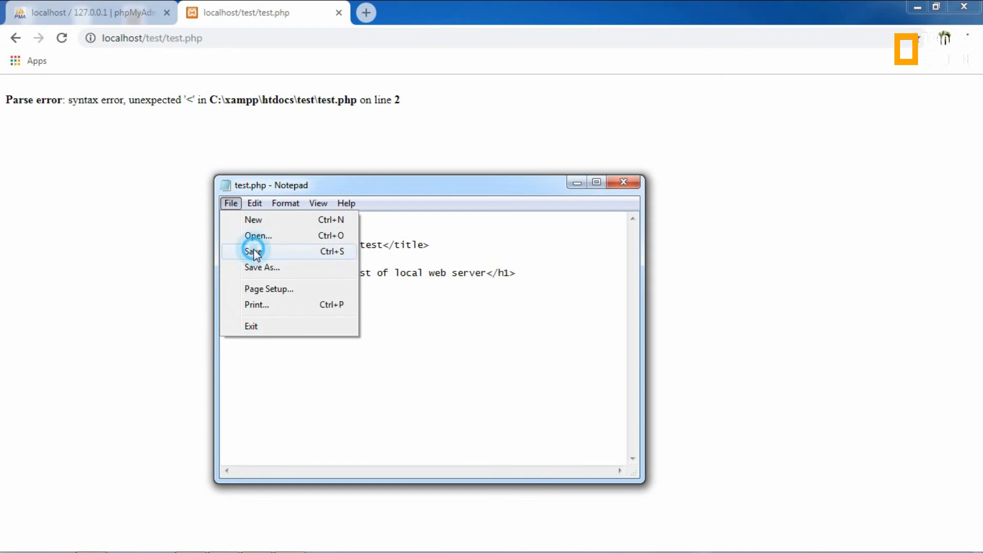
pyautogui.click(252, 251)
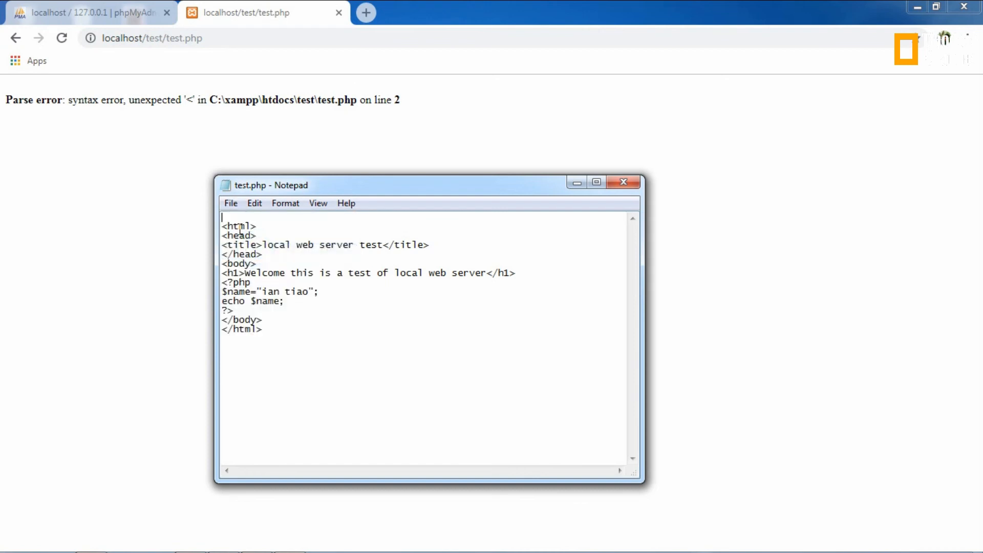
pyautogui.click(62, 37)
pyautogui.click(189, 194)
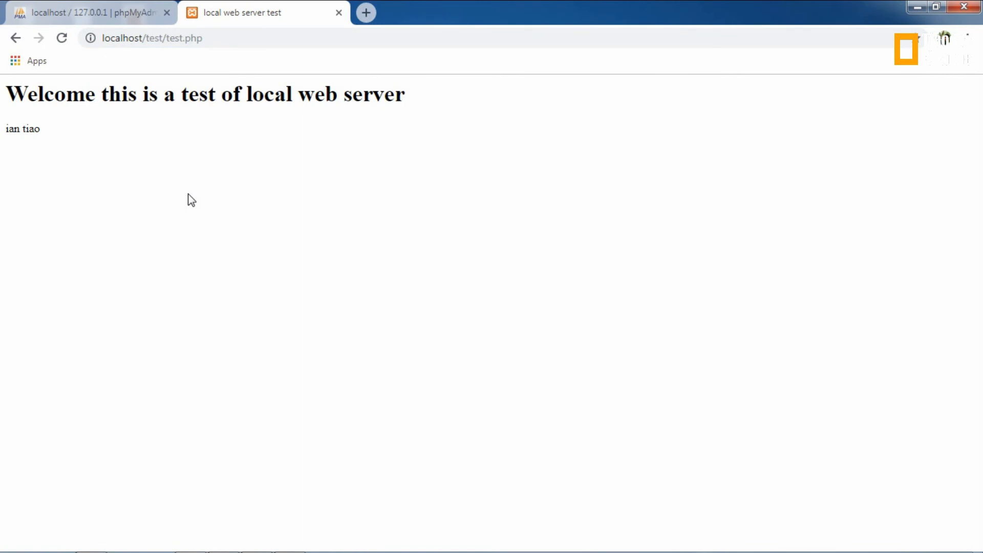
# Step: Remove test.php's empty first line and add blank lines after <body> and after ?>
pyautogui.click(125, 16)
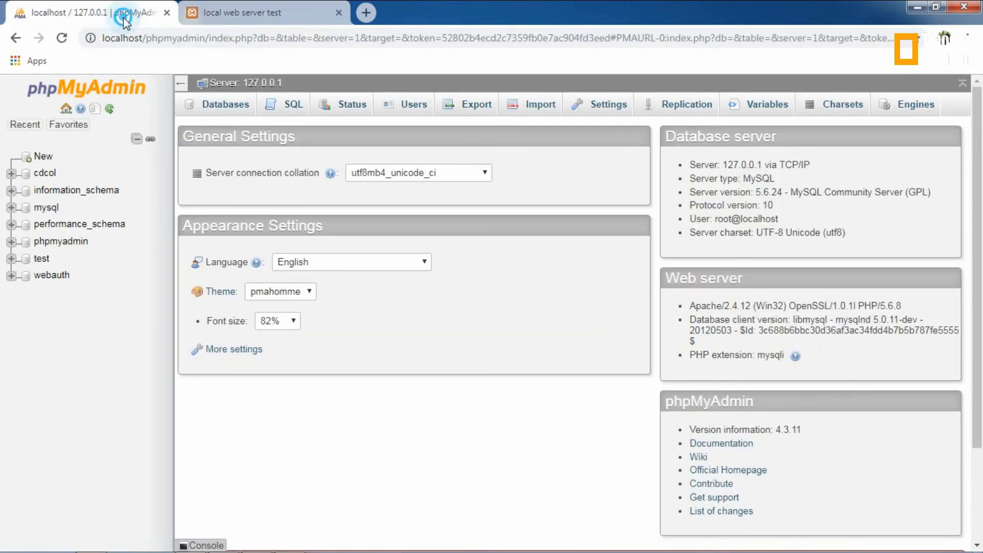
pyautogui.click(231, 15)
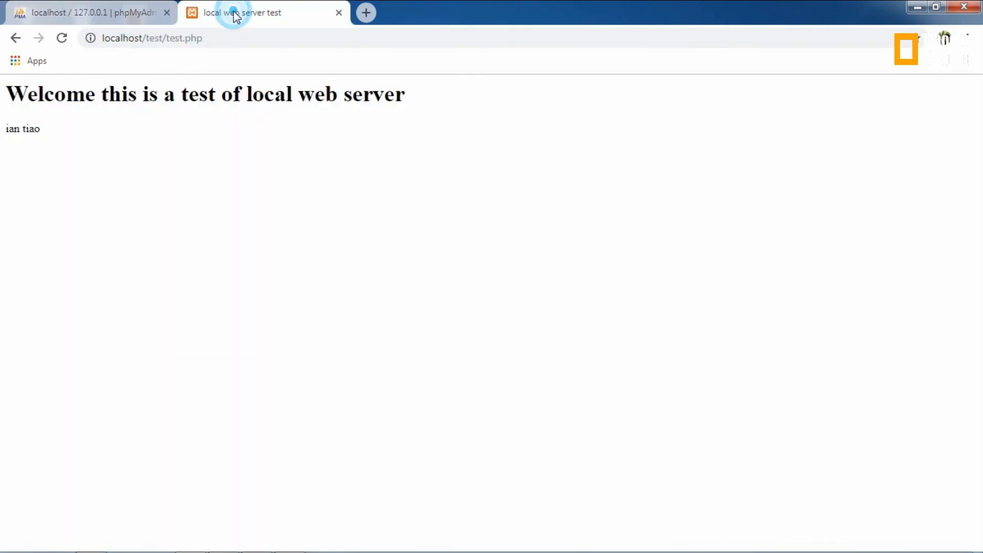
pyautogui.click(87, 12)
pyautogui.click(327, 8)
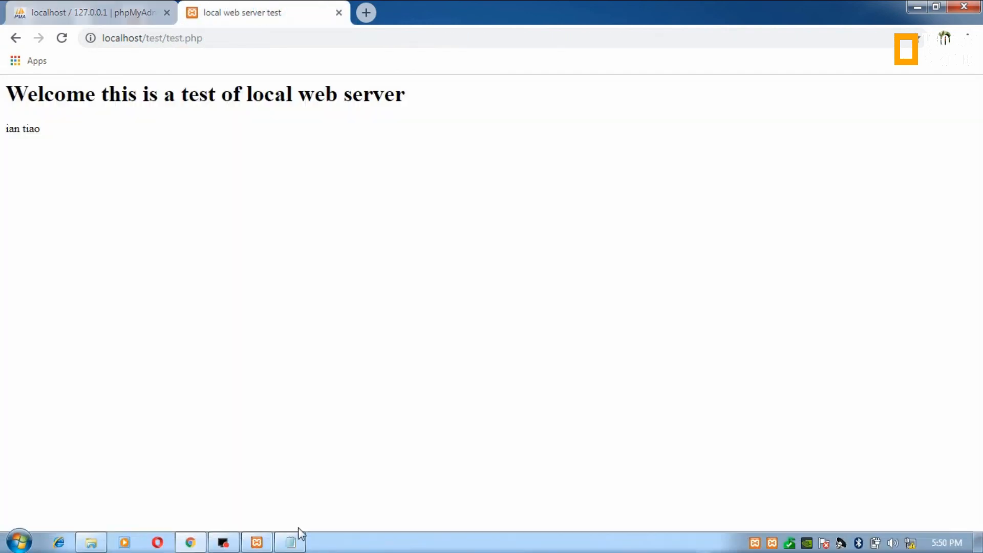
pyautogui.click(293, 541)
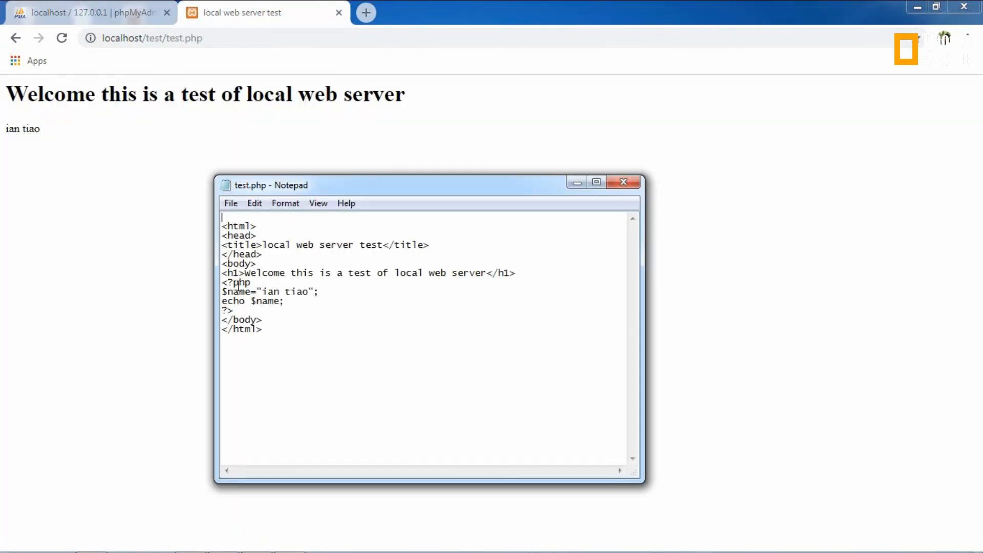
pyautogui.press('Delete')
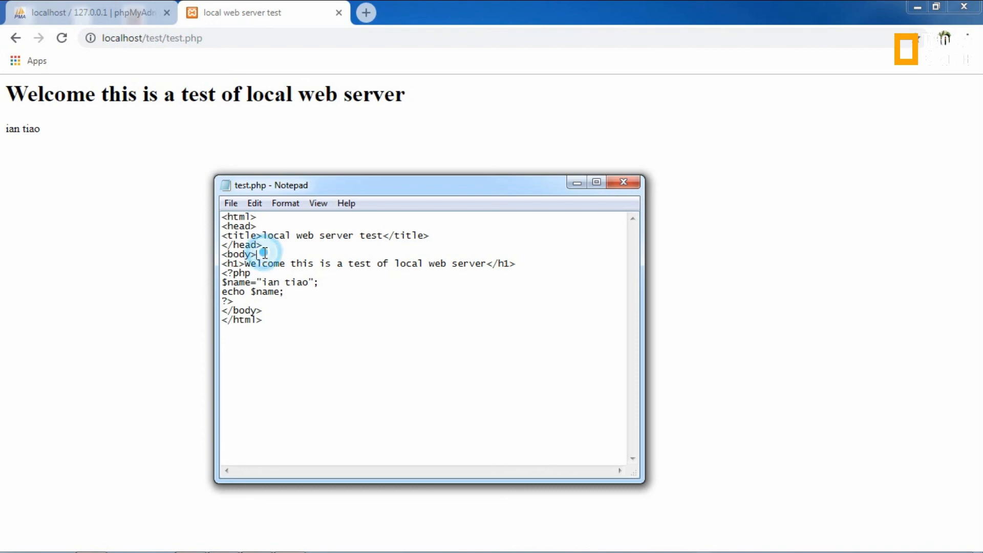
pyautogui.click(266, 254)
pyautogui.press('Return')
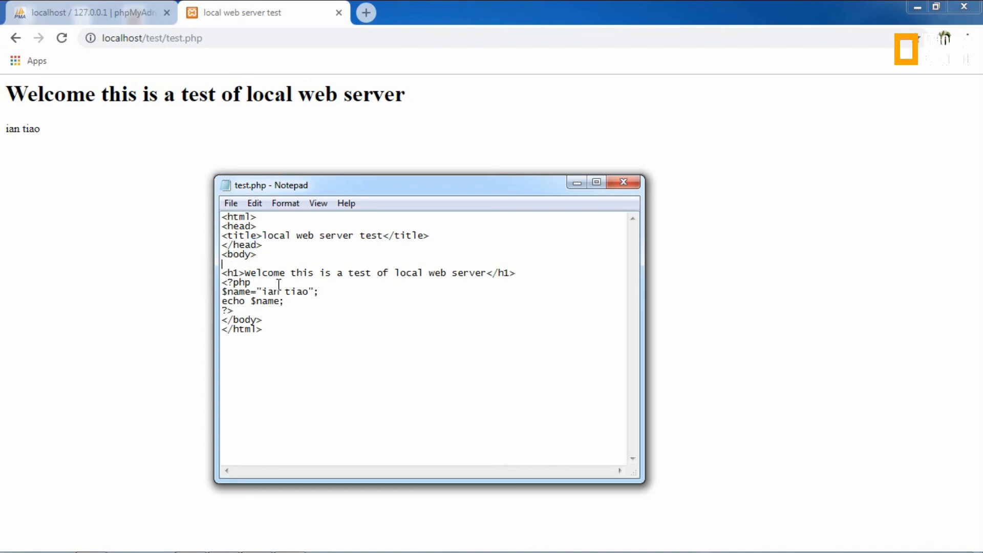
pyautogui.click(241, 312)
pyautogui.press('Return')
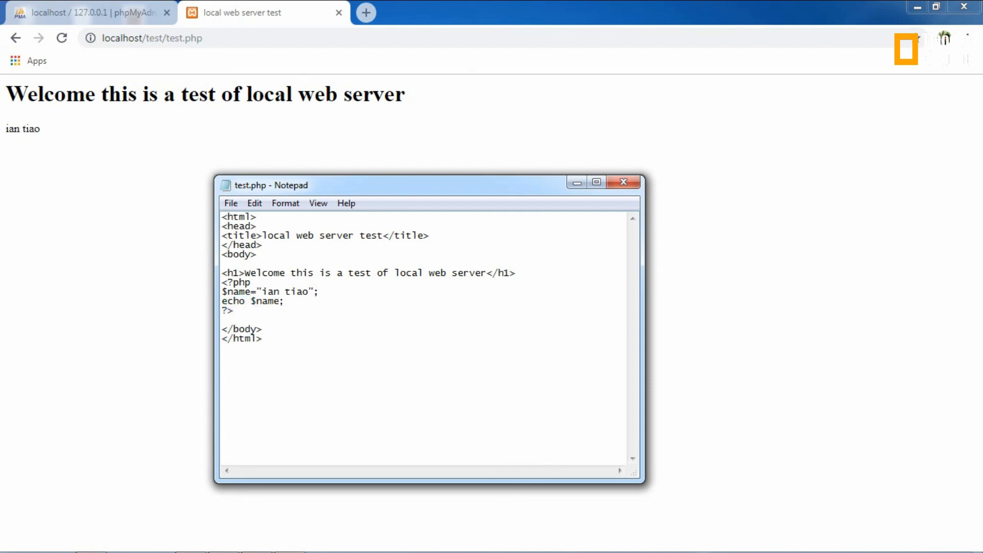